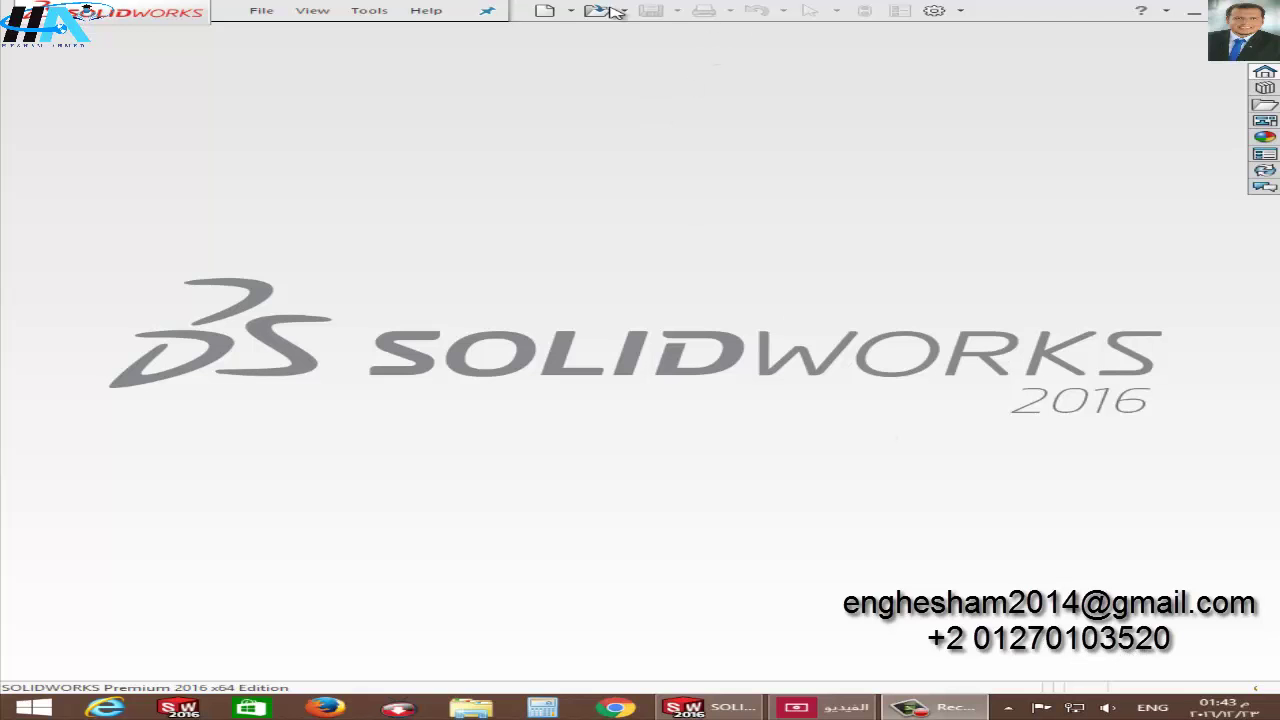
Step: Create a new blank part document
click(546, 12)
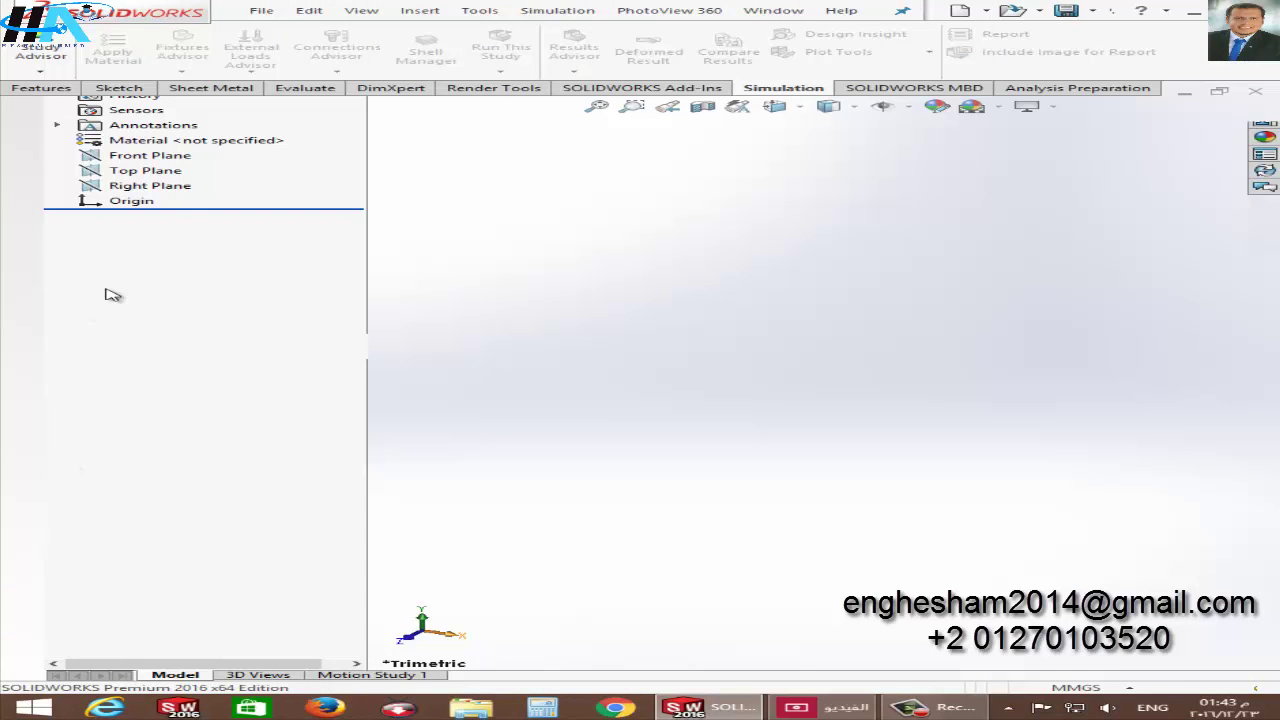
Step: Start a sketch on the Front Plane and draw a vertical line up from the origin
click(136, 233)
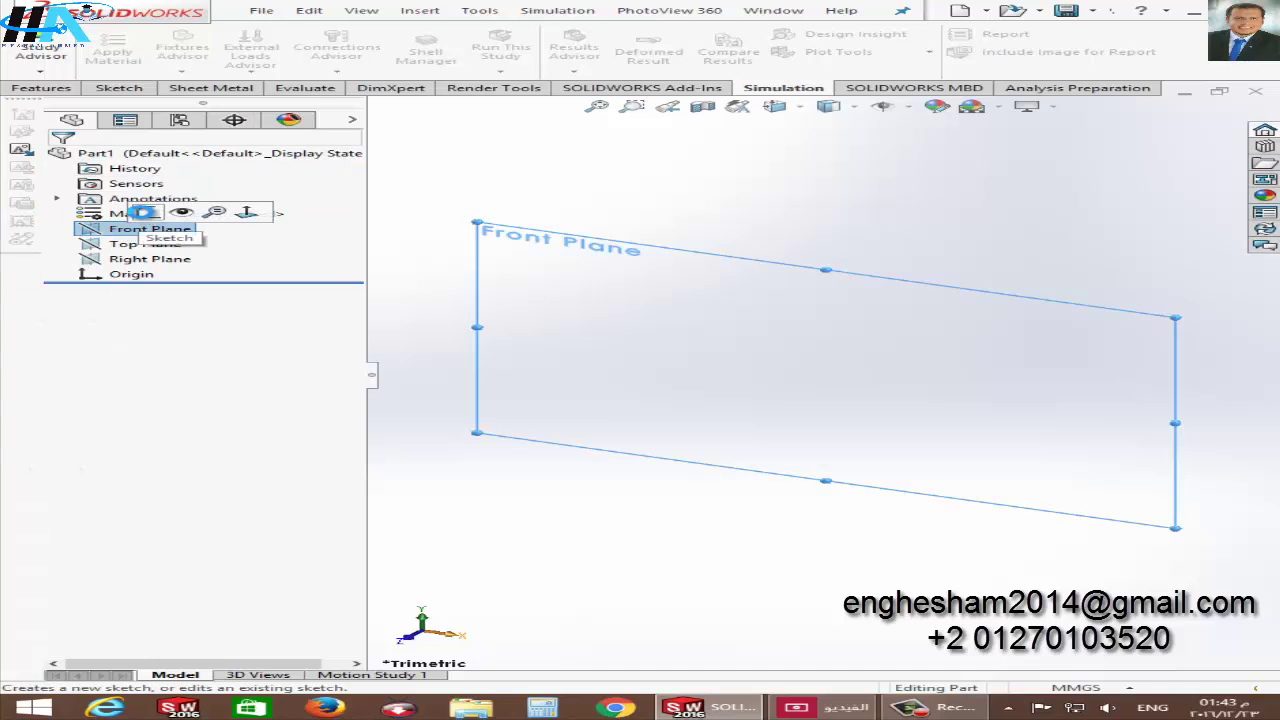
click(144, 212)
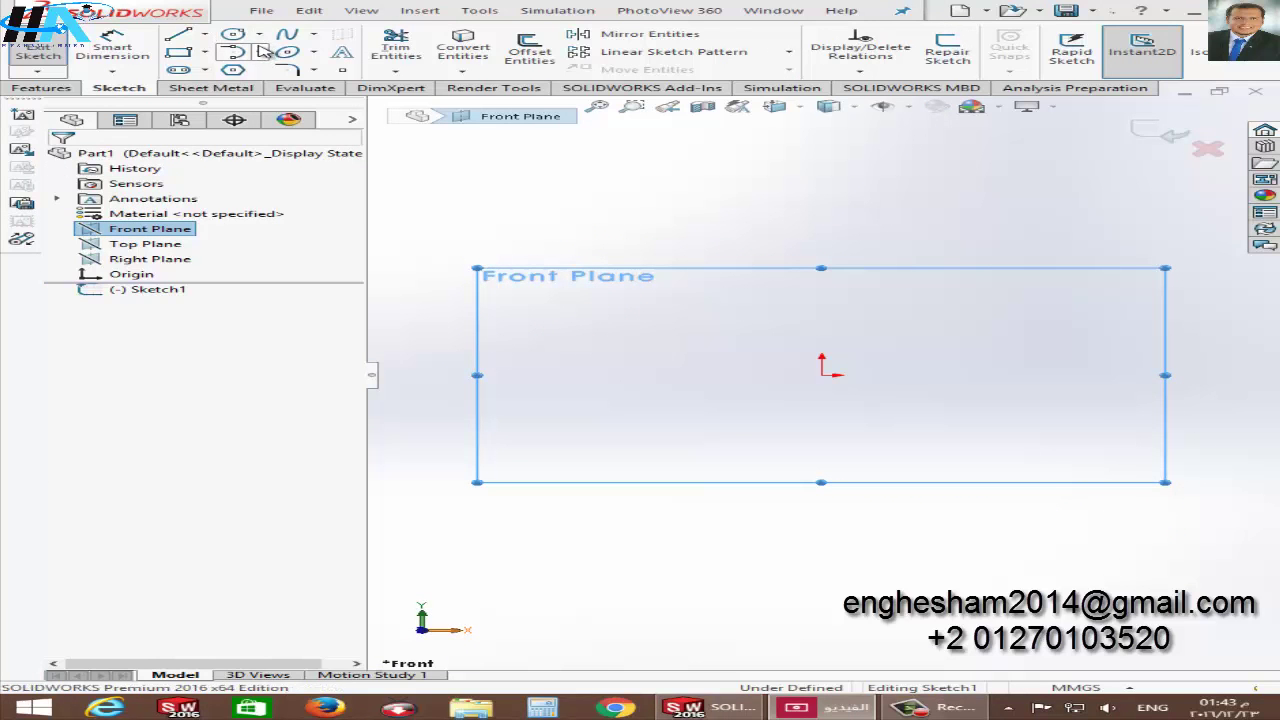
click(178, 34)
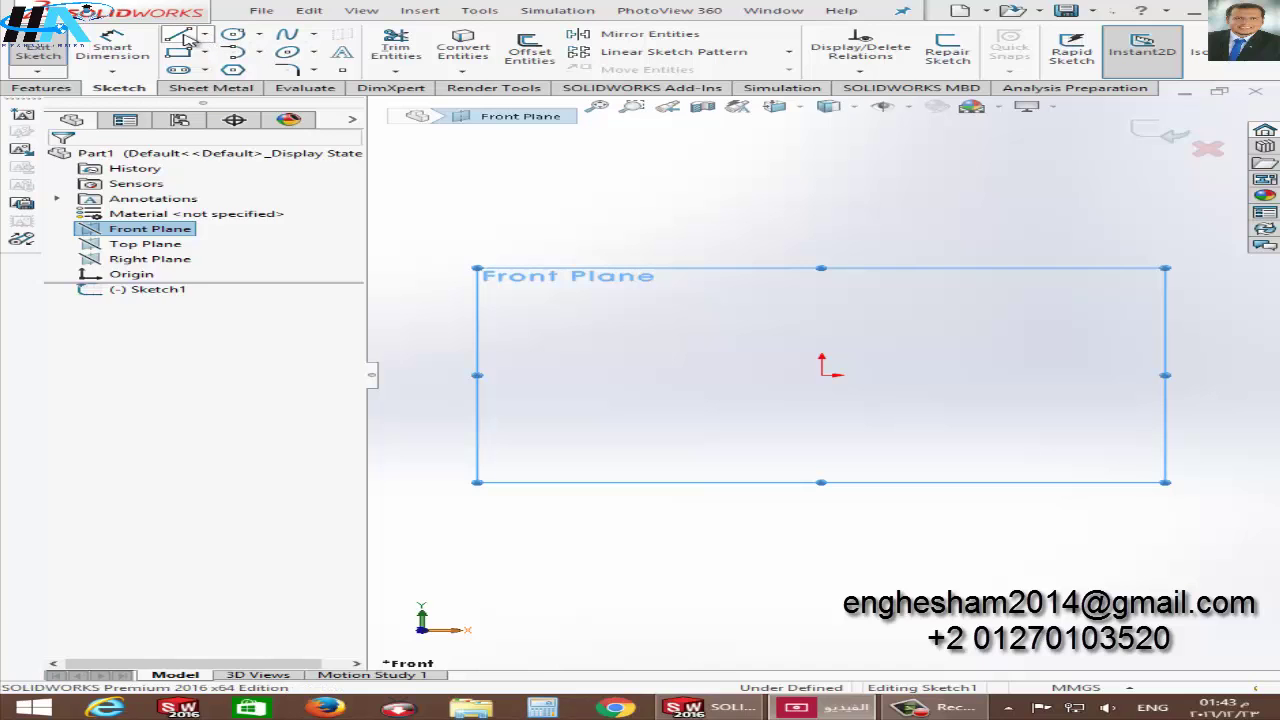
click(822, 375)
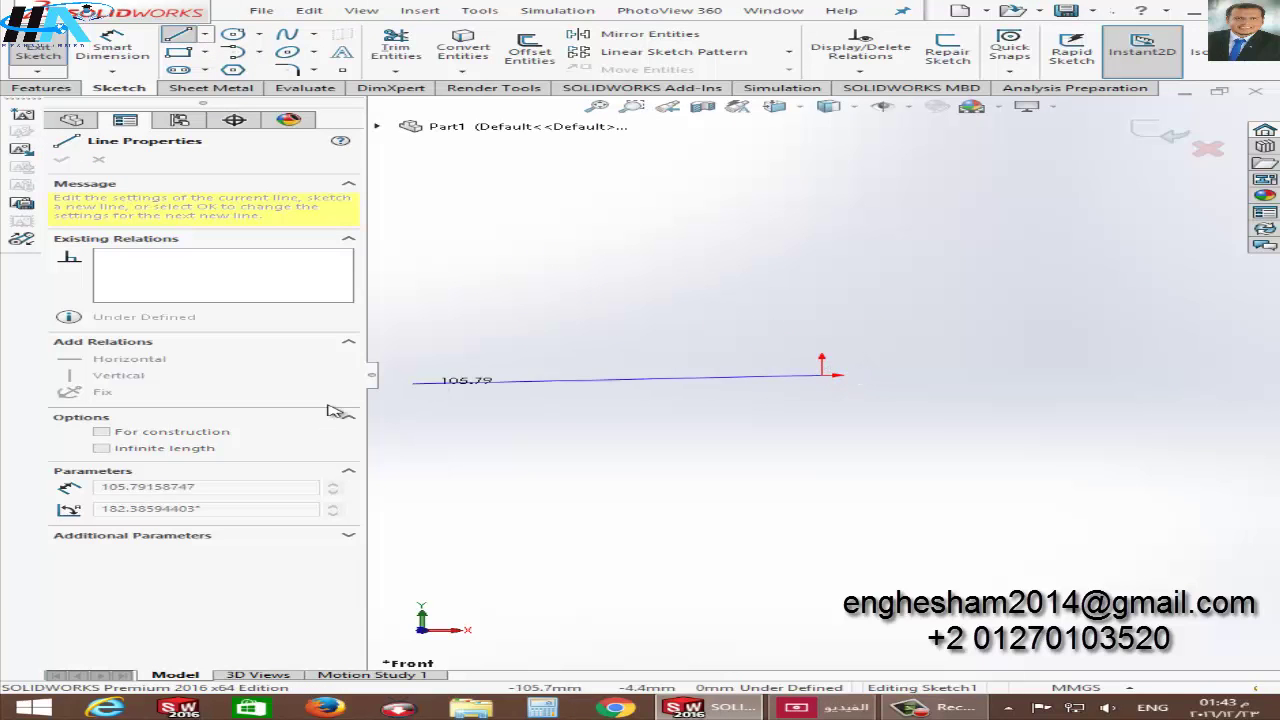
click(819, 206)
key(Escape)
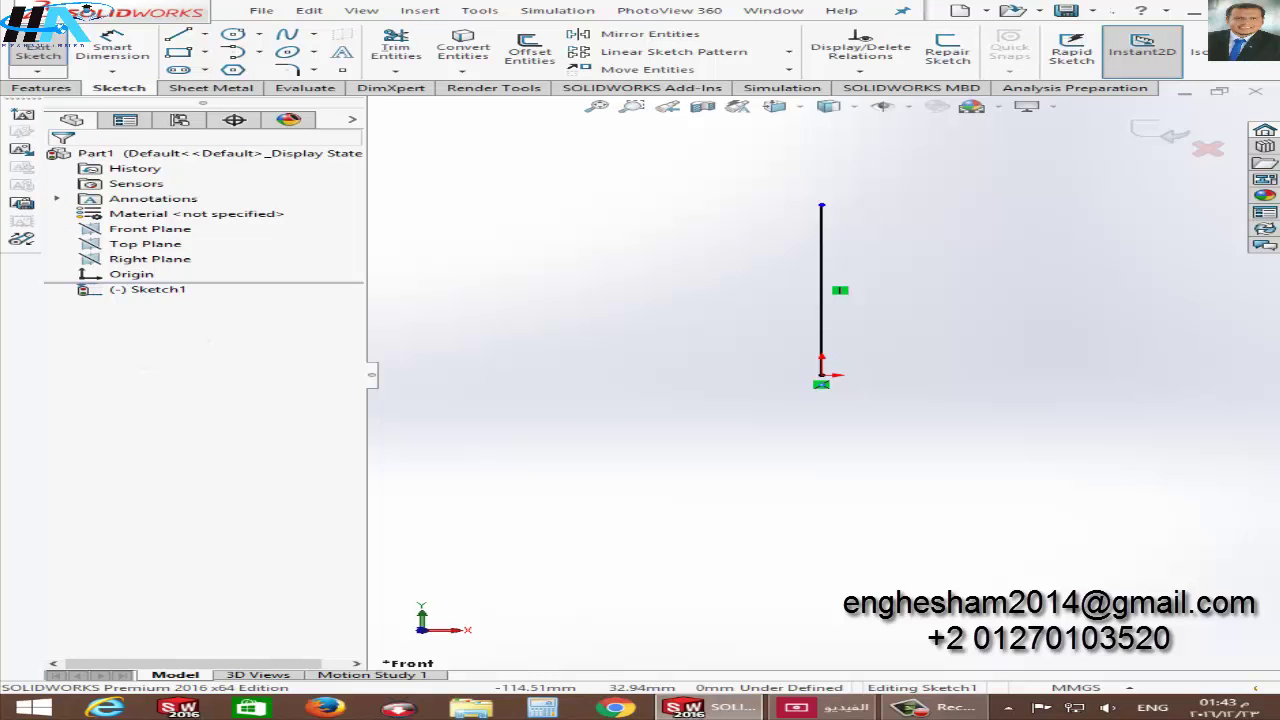
Step: Try making the line's midpoint coincident with the origin, then undo the failed relation
click(819, 291)
click(821, 375)
ctrl+click(821, 377)
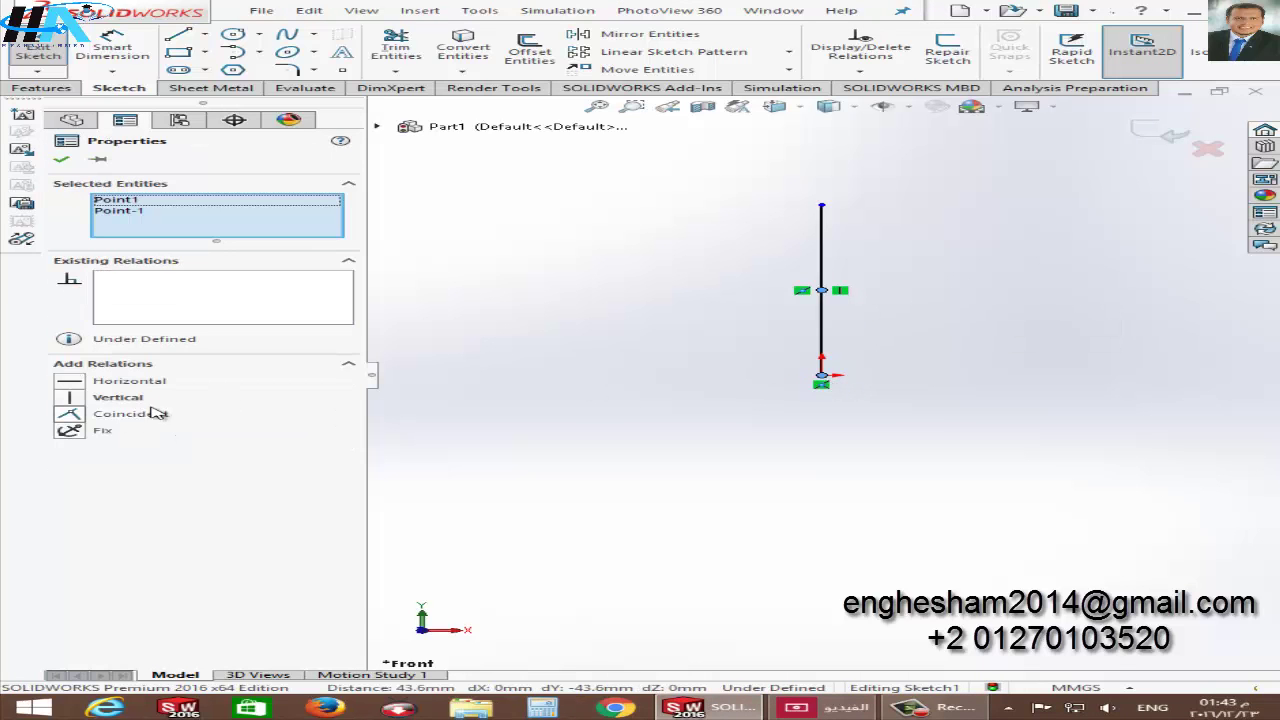
click(90, 415)
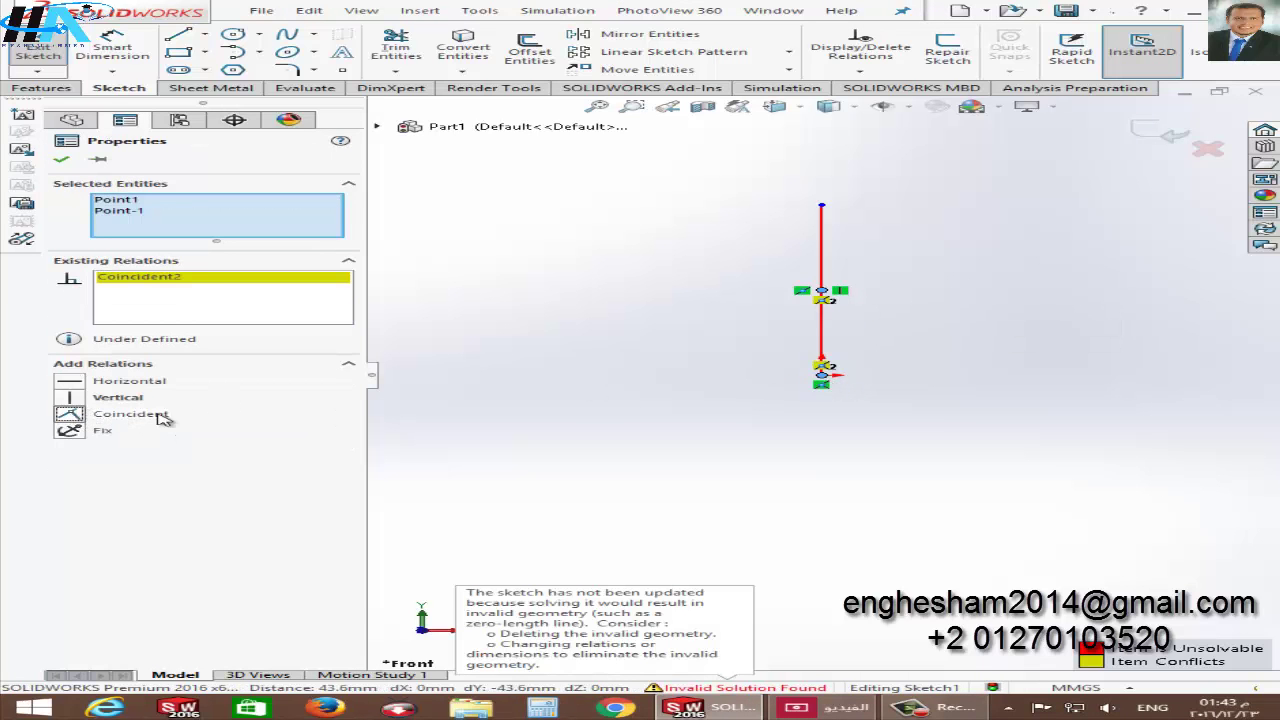
click(826, 385)
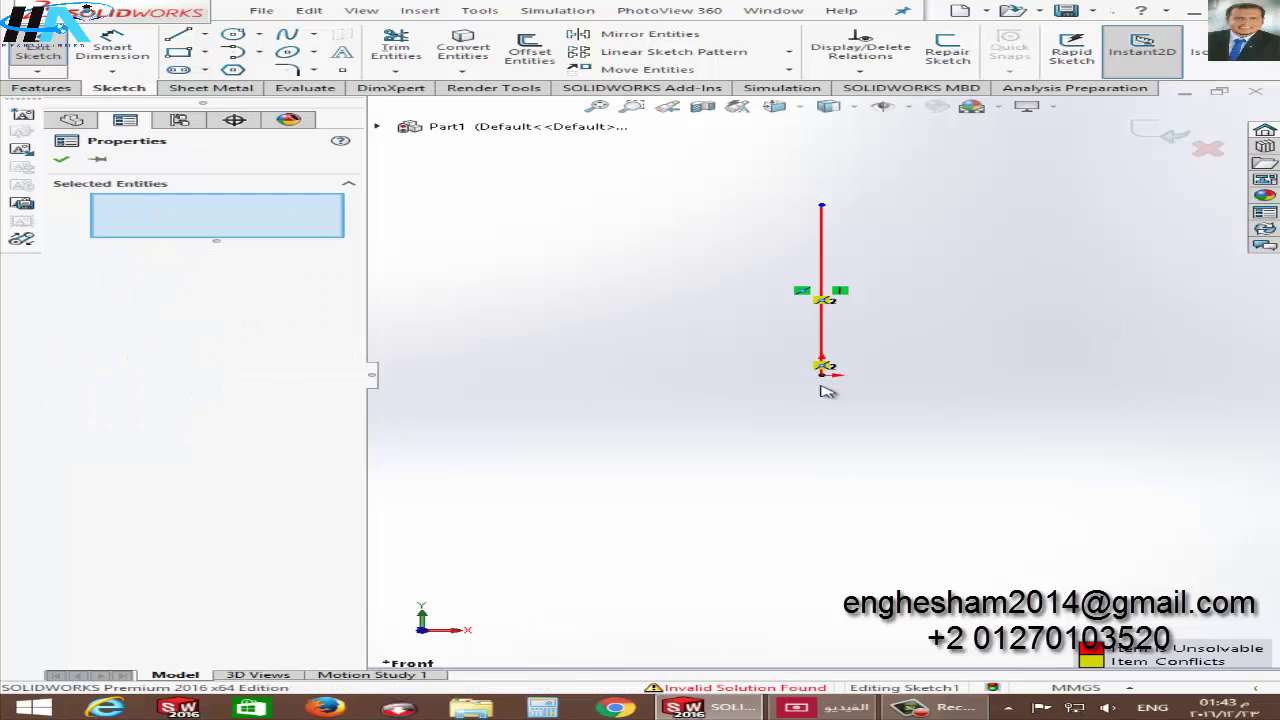
key(ctrl+z)
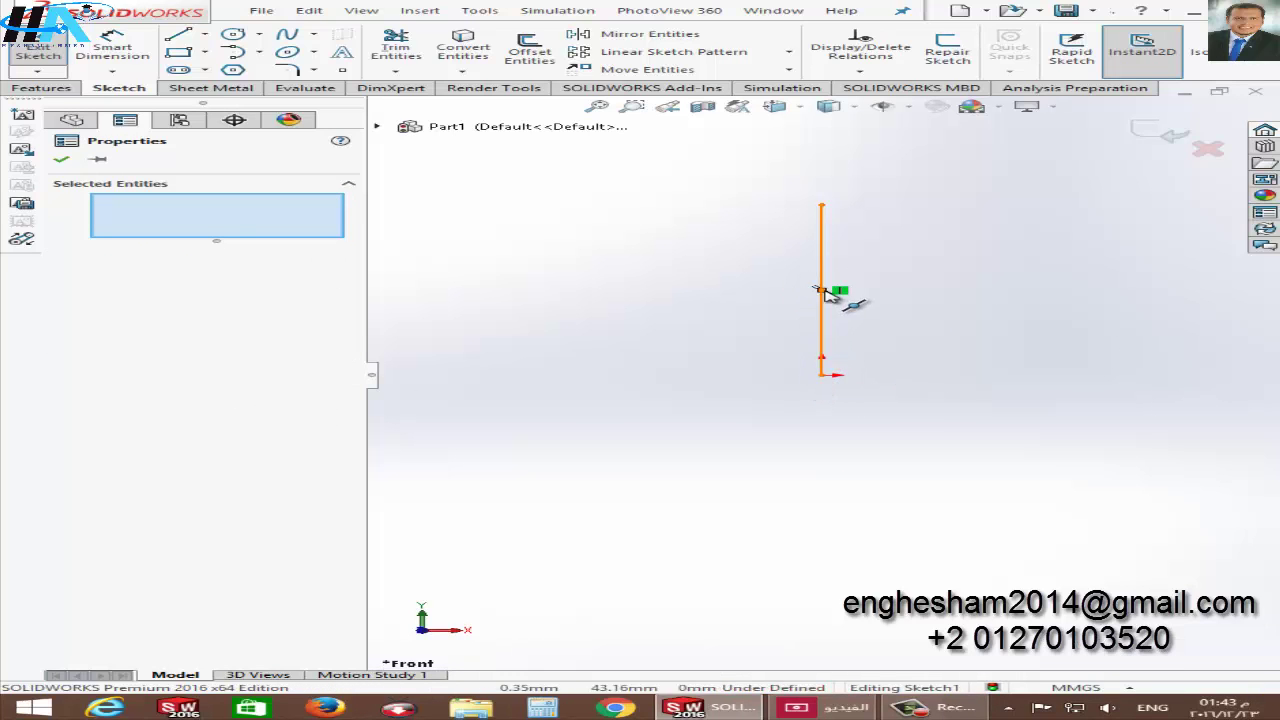
Step: Retry the midpoint-to-origin coincident relation, then box-select and delete the vertical line
click(822, 290)
click(822, 374)
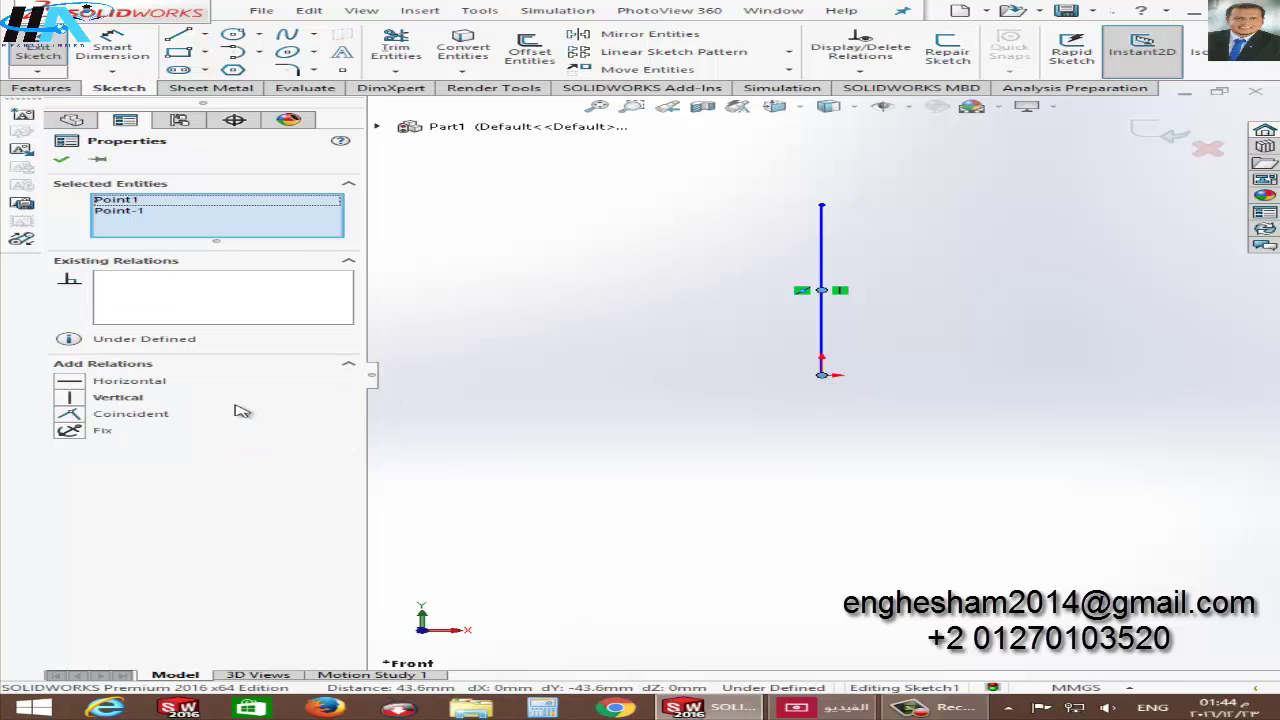
click(80, 415)
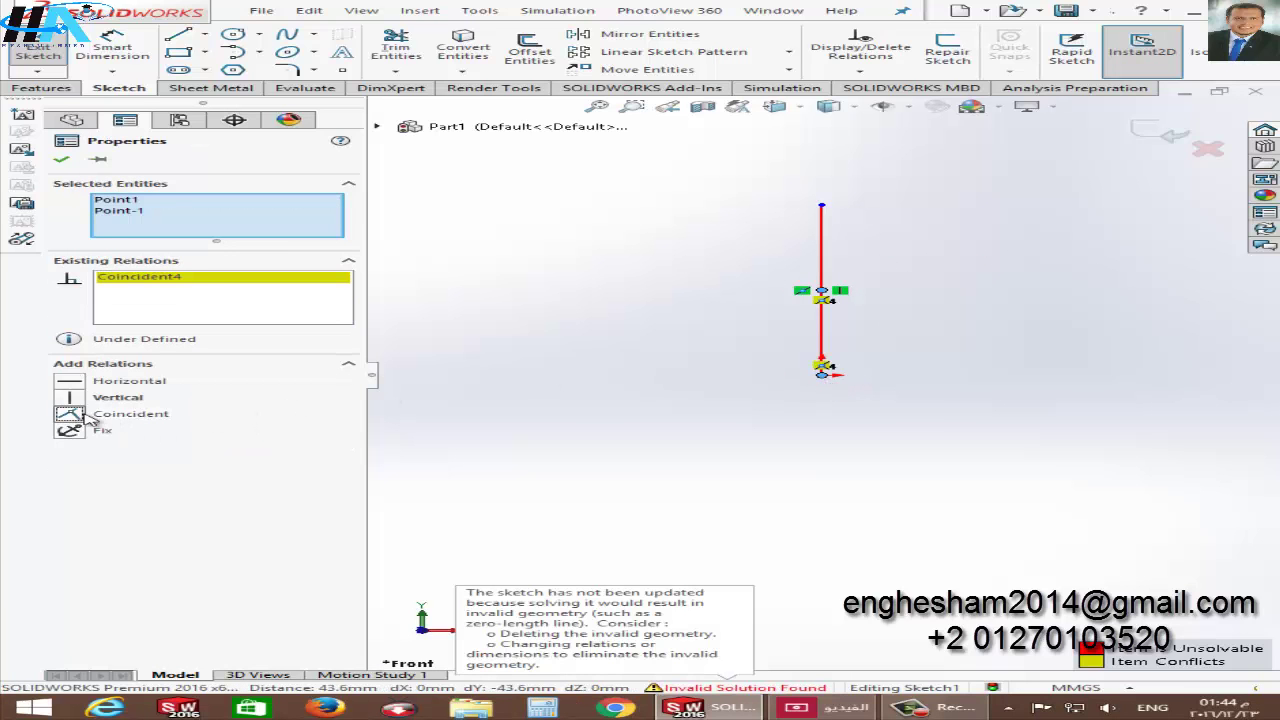
click(900, 345)
drag(900, 360, 652, 238)
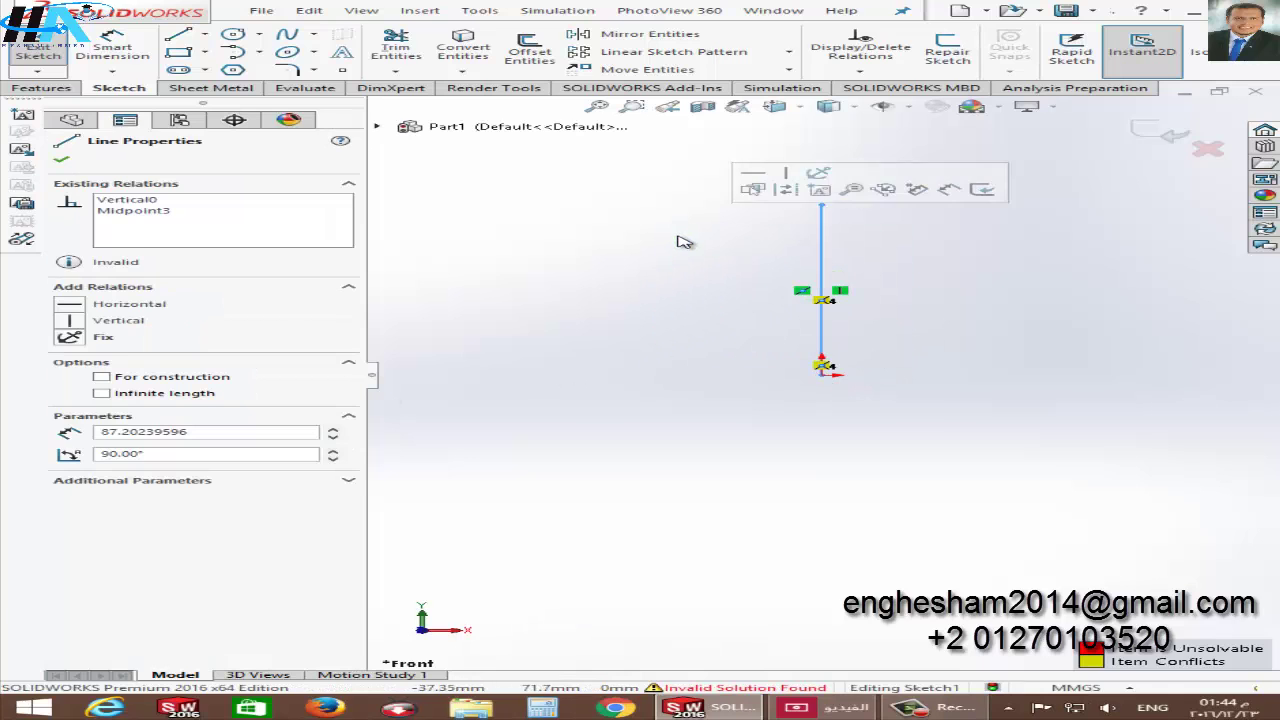
key(Delete)
click(204, 34)
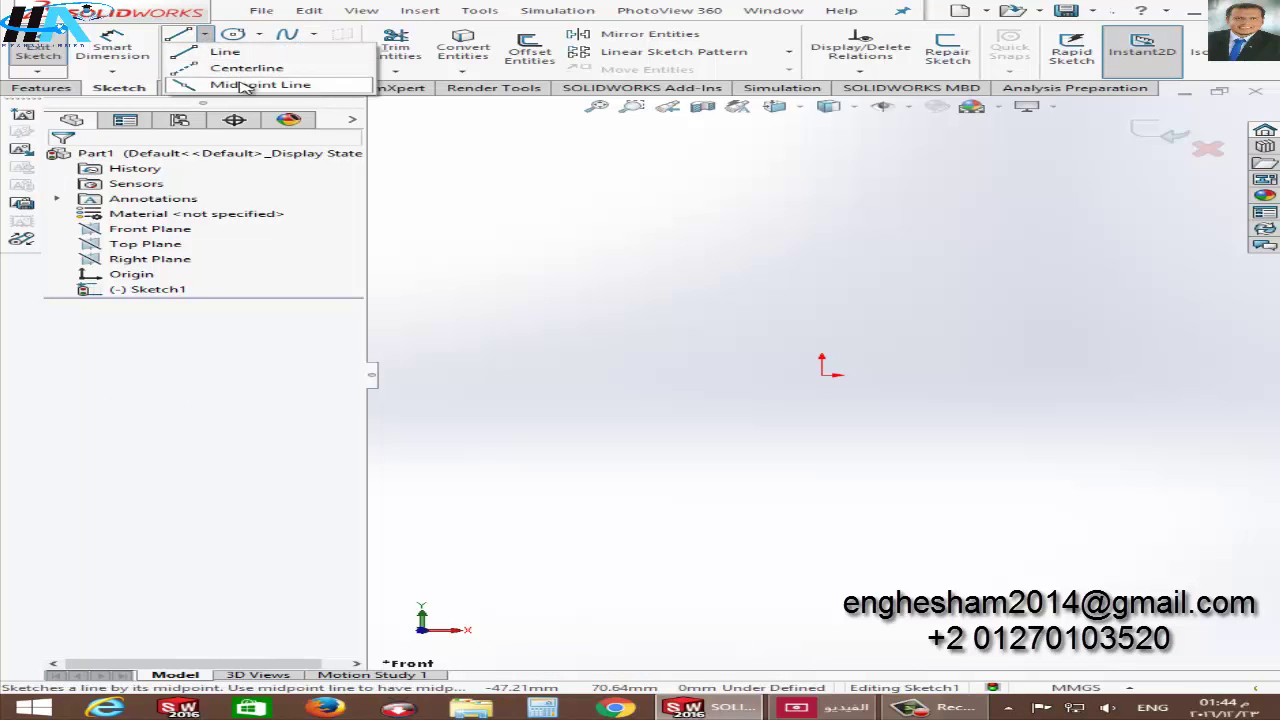
Step: Draw a vertical midpoint line centred on the origin
click(244, 86)
click(821, 374)
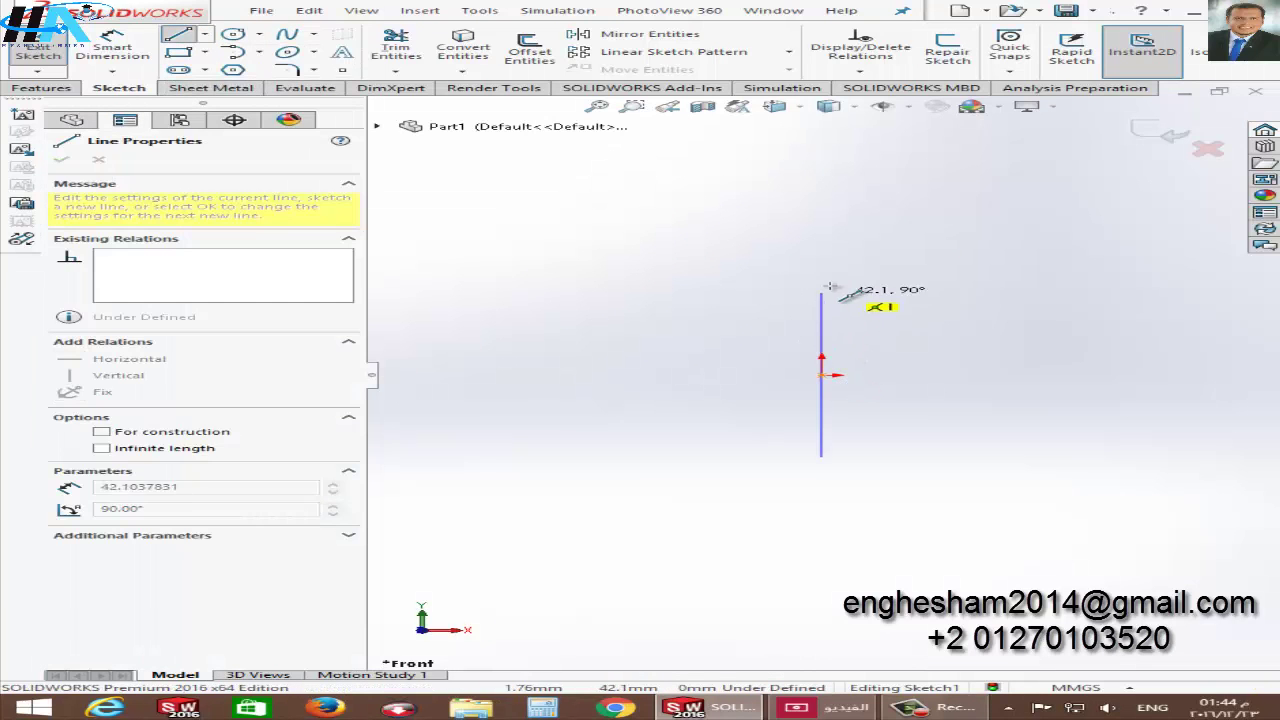
click(817, 275)
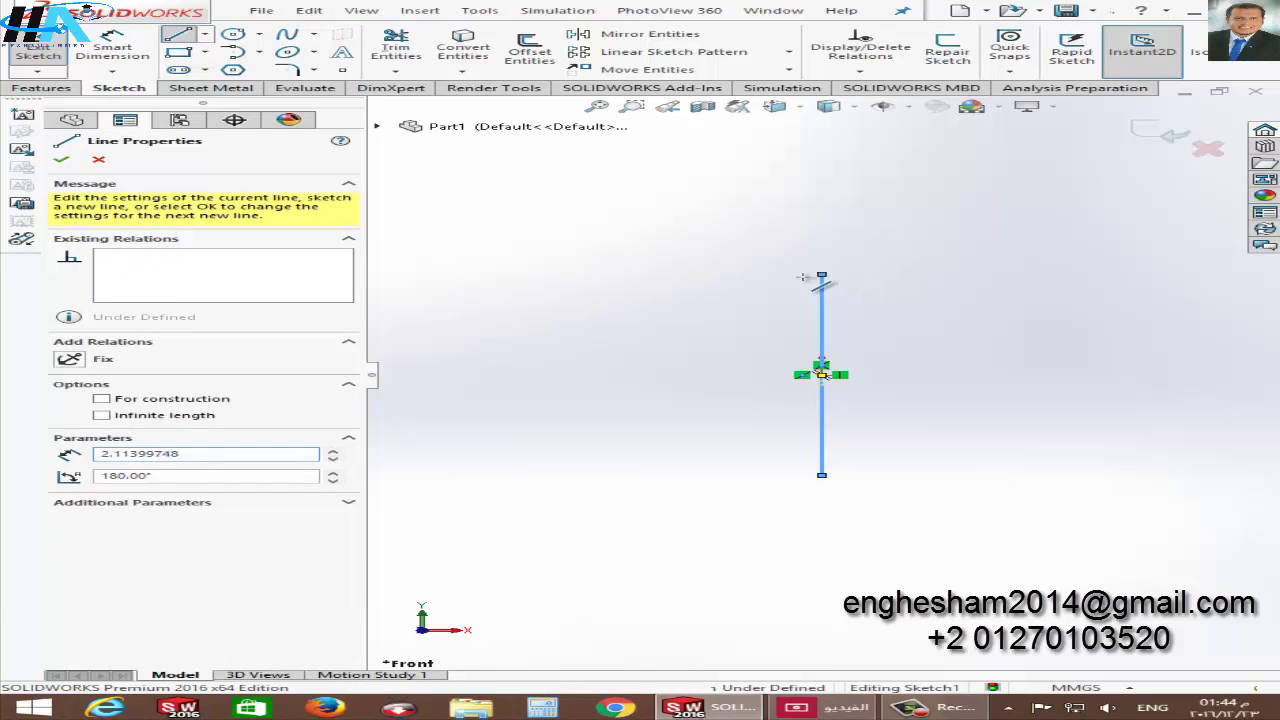
key(Escape)
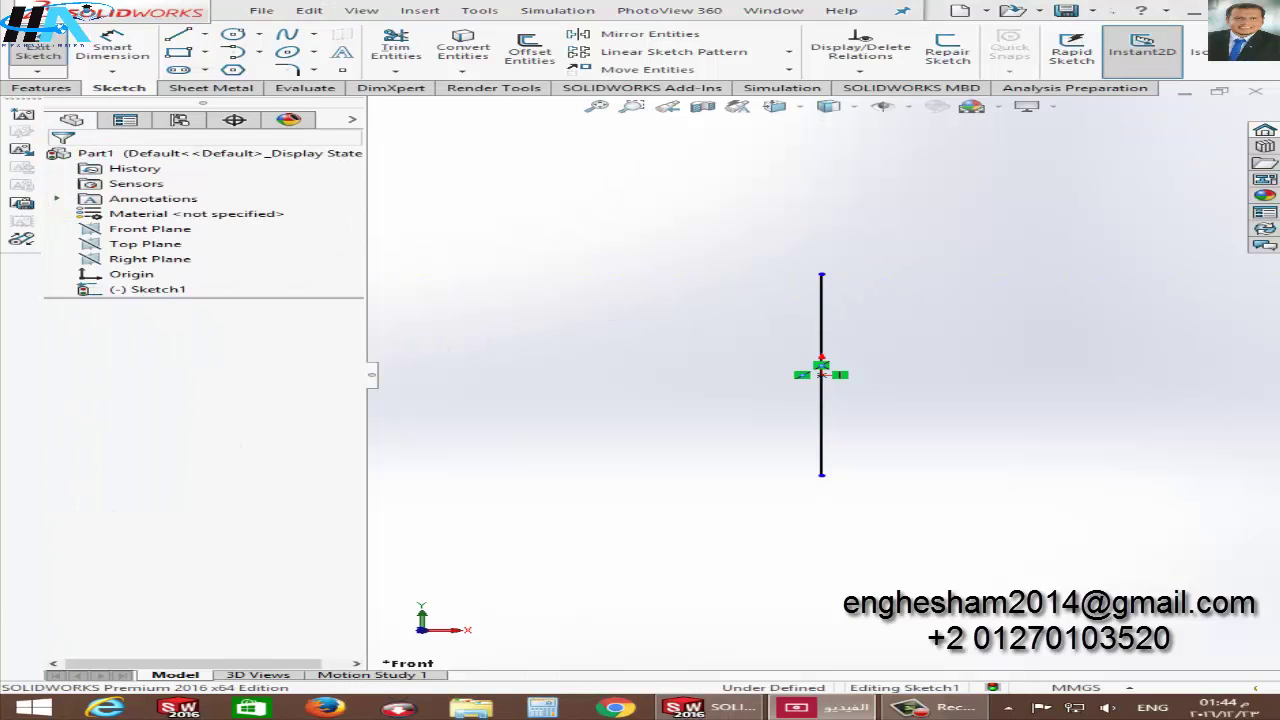
Step: Dimension the vertical line to 72 mm
click(112, 47)
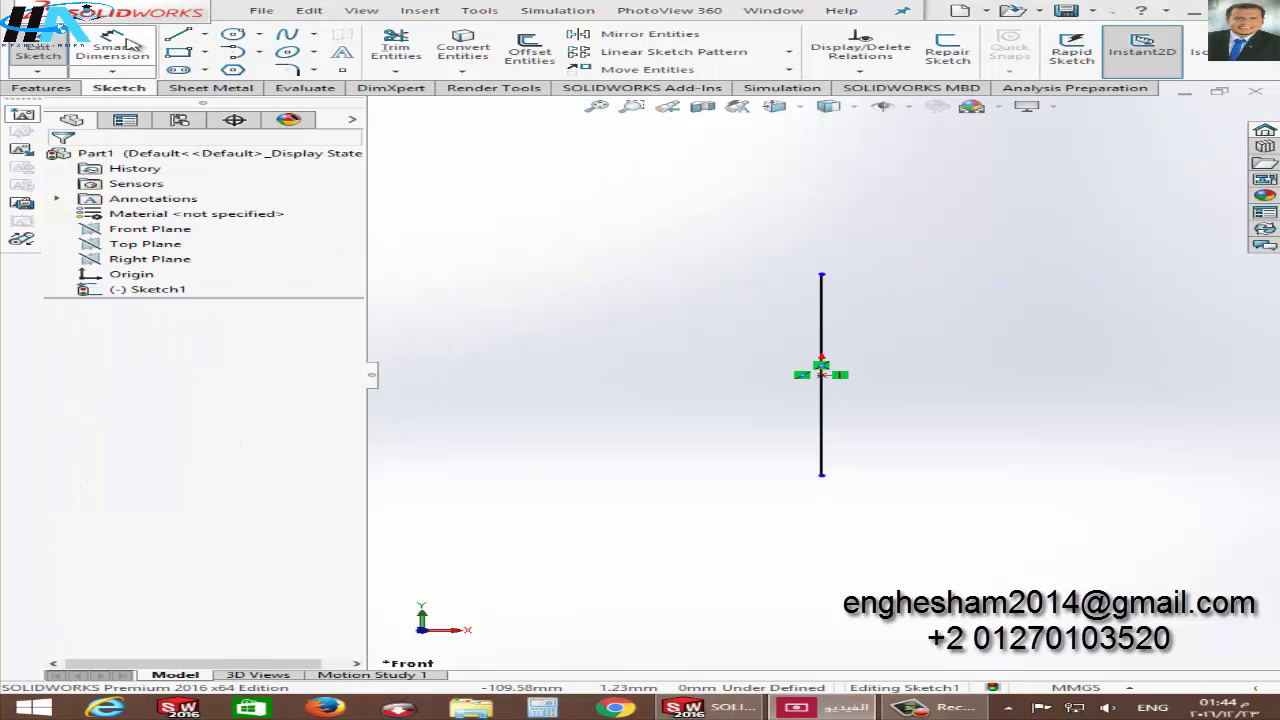
click(818, 417)
click(714, 414)
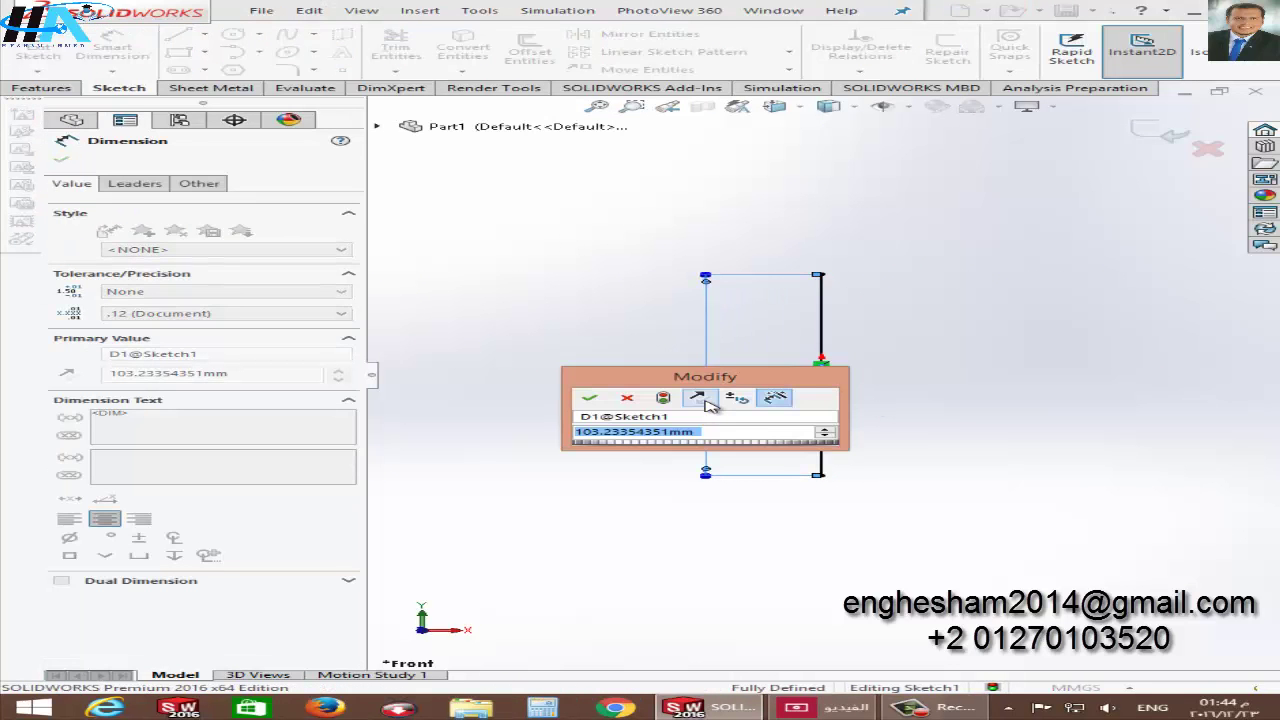
text(72)
key(Return)
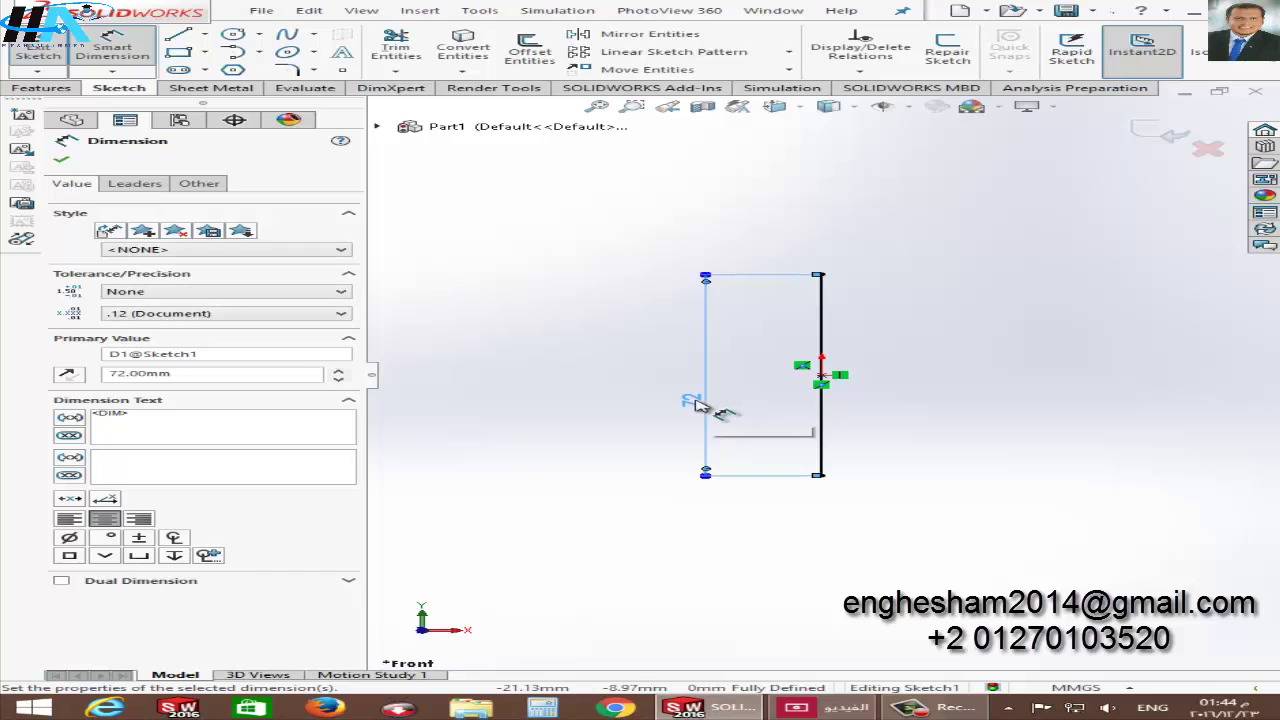
key(Escape)
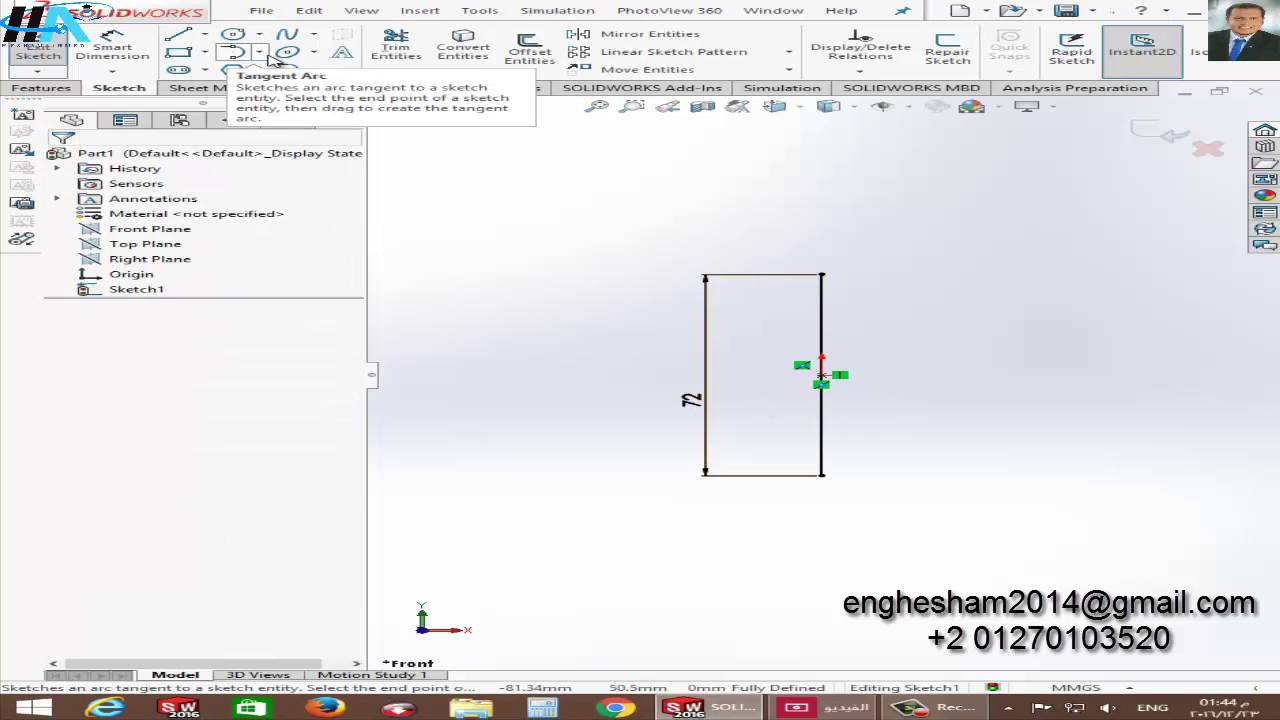
Step: Close the profile with a centrepoint arc from the line's top to bottom end, then exit the sketch
click(241, 55)
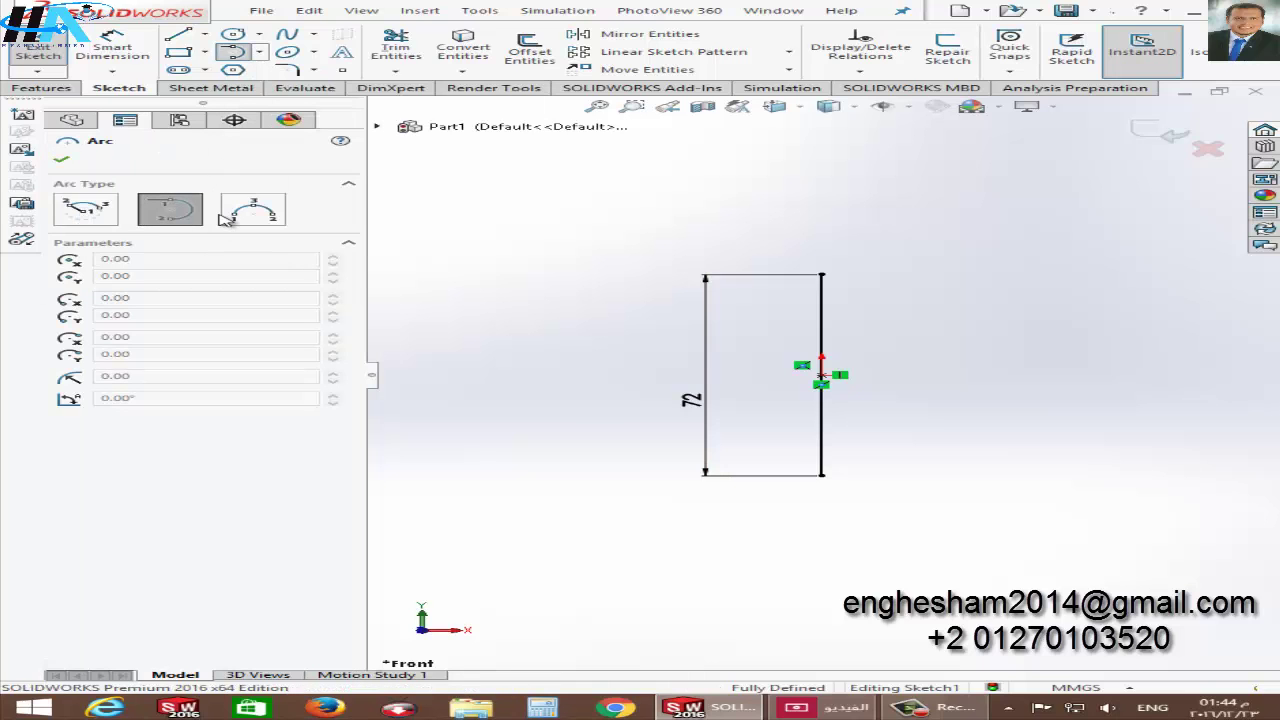
click(86, 209)
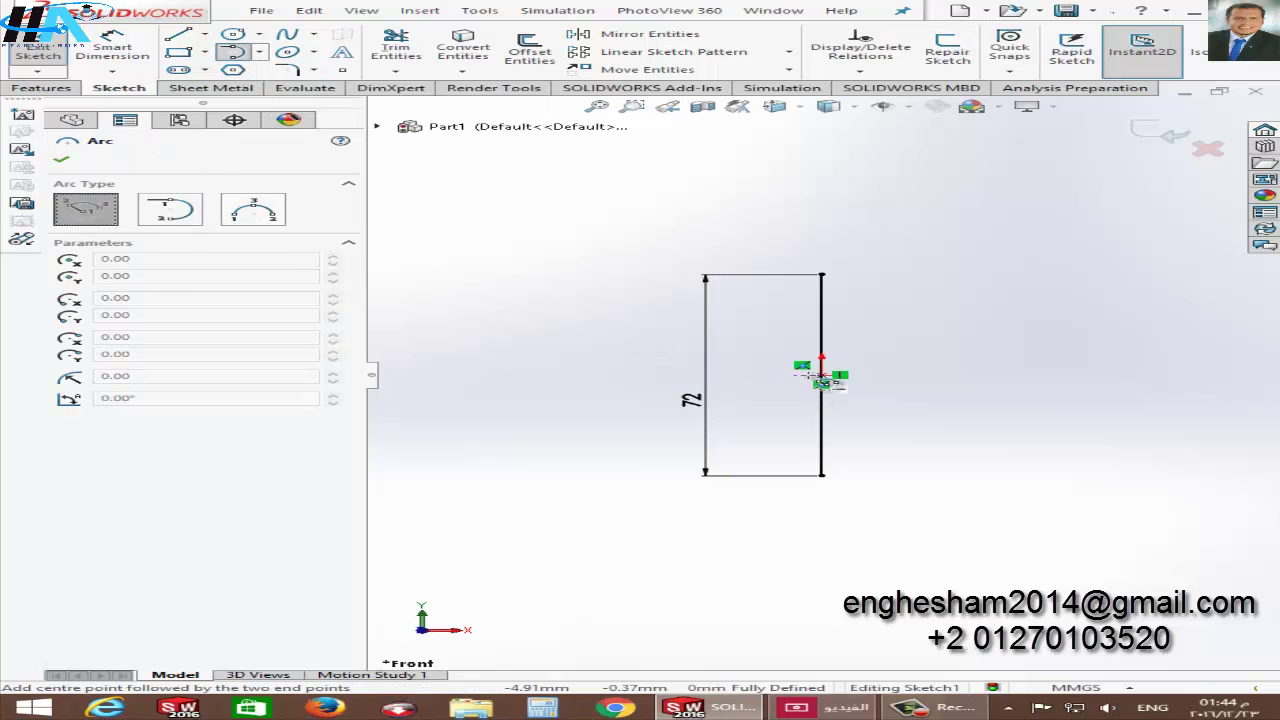
click(821, 375)
click(822, 274)
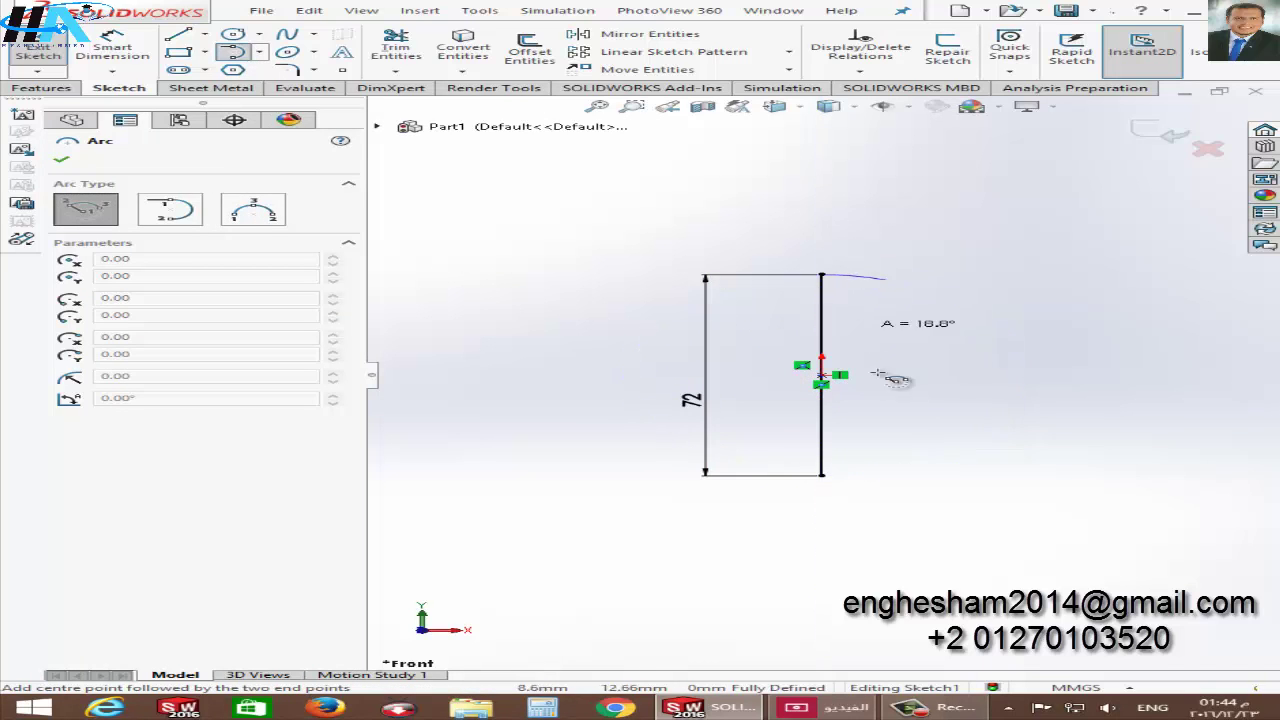
click(822, 476)
key(Escape)
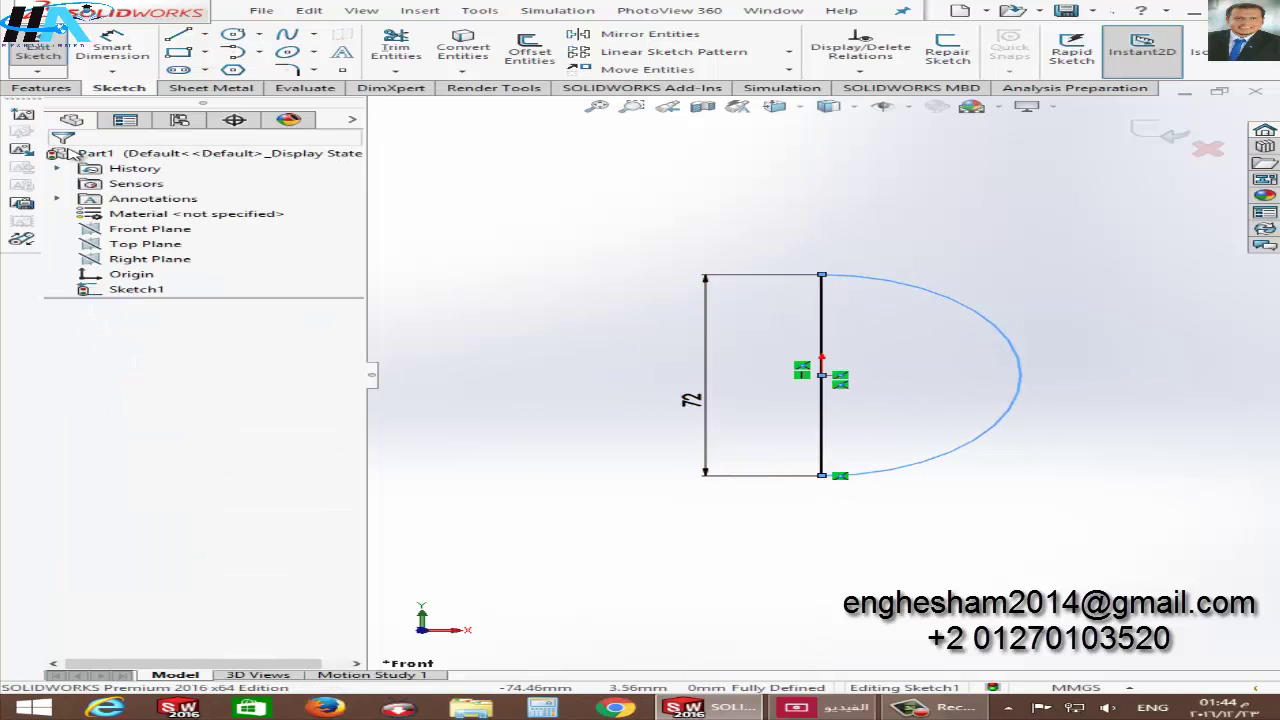
click(38, 48)
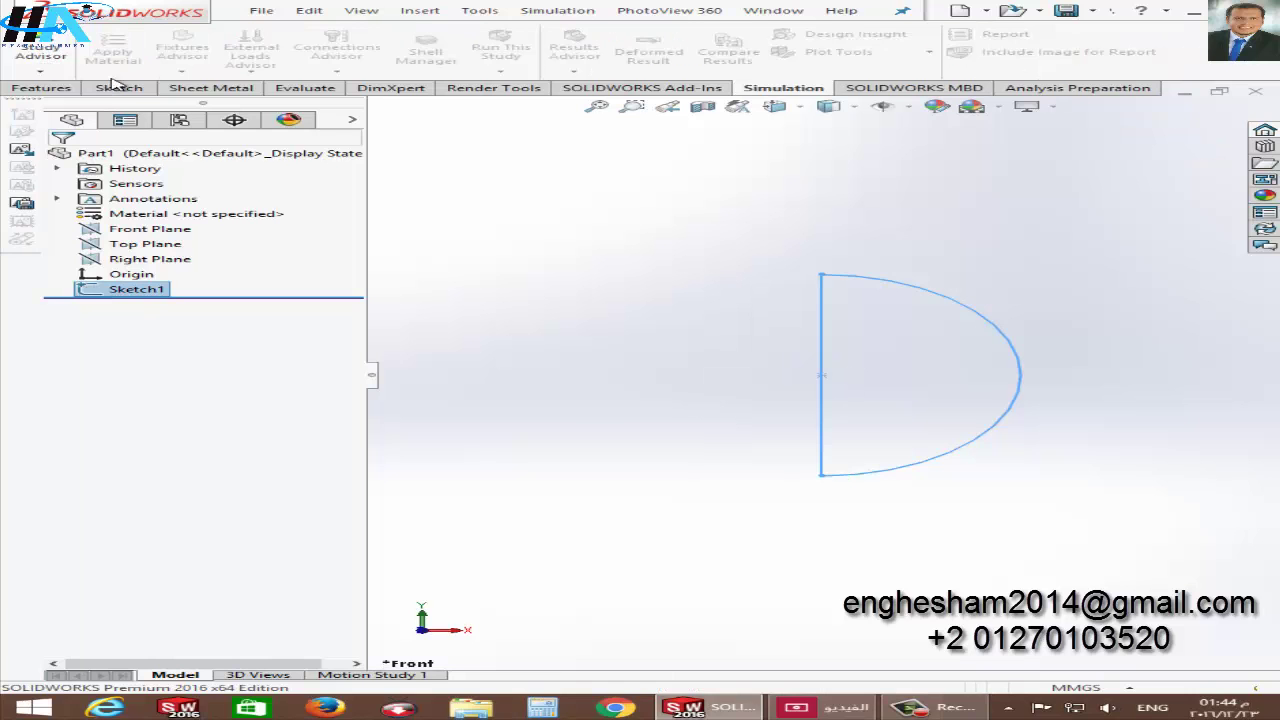
Step: Revolve the half-disc region of Sketch1 360° about Line2 with Thin Feature turned off
click(41, 88)
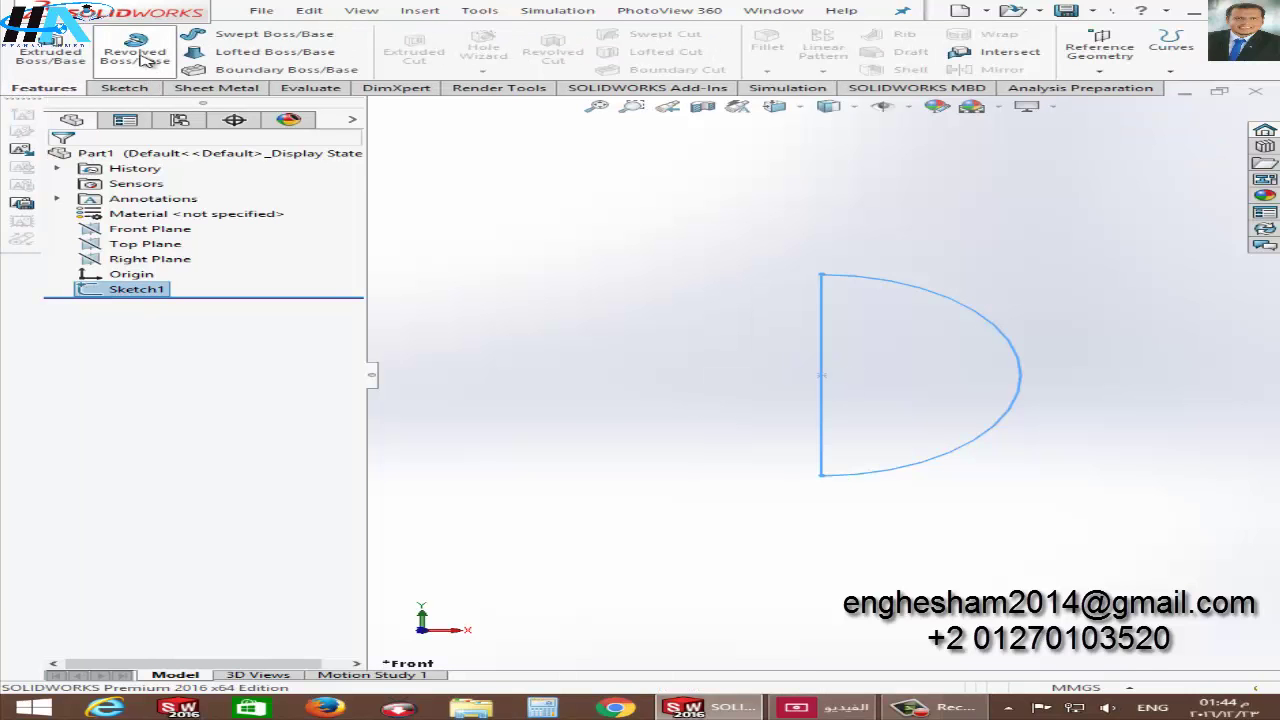
click(135, 48)
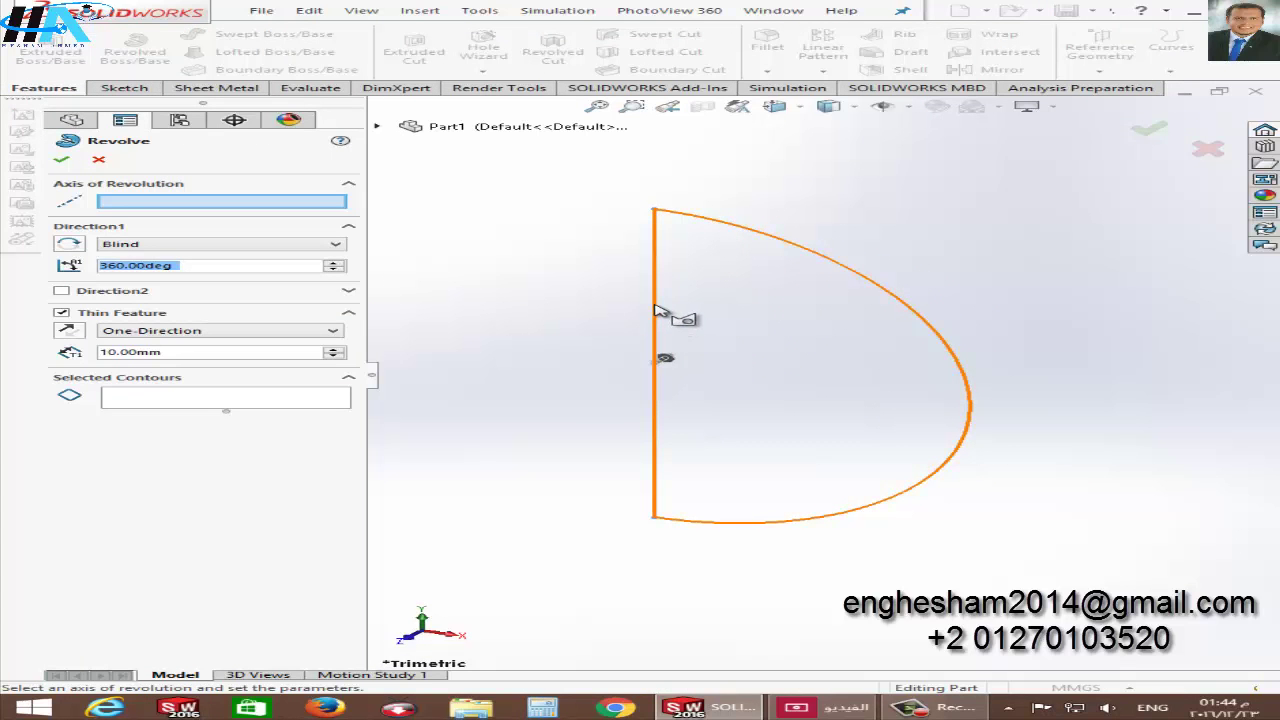
click(661, 312)
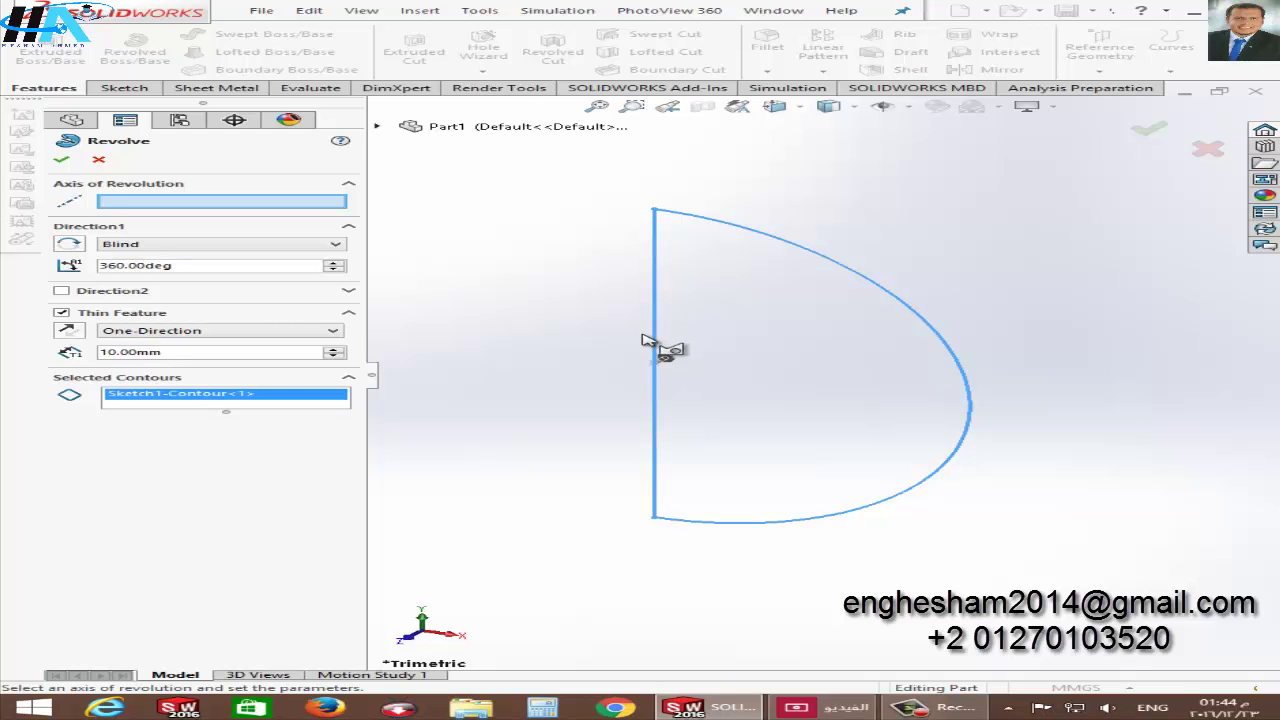
click(657, 320)
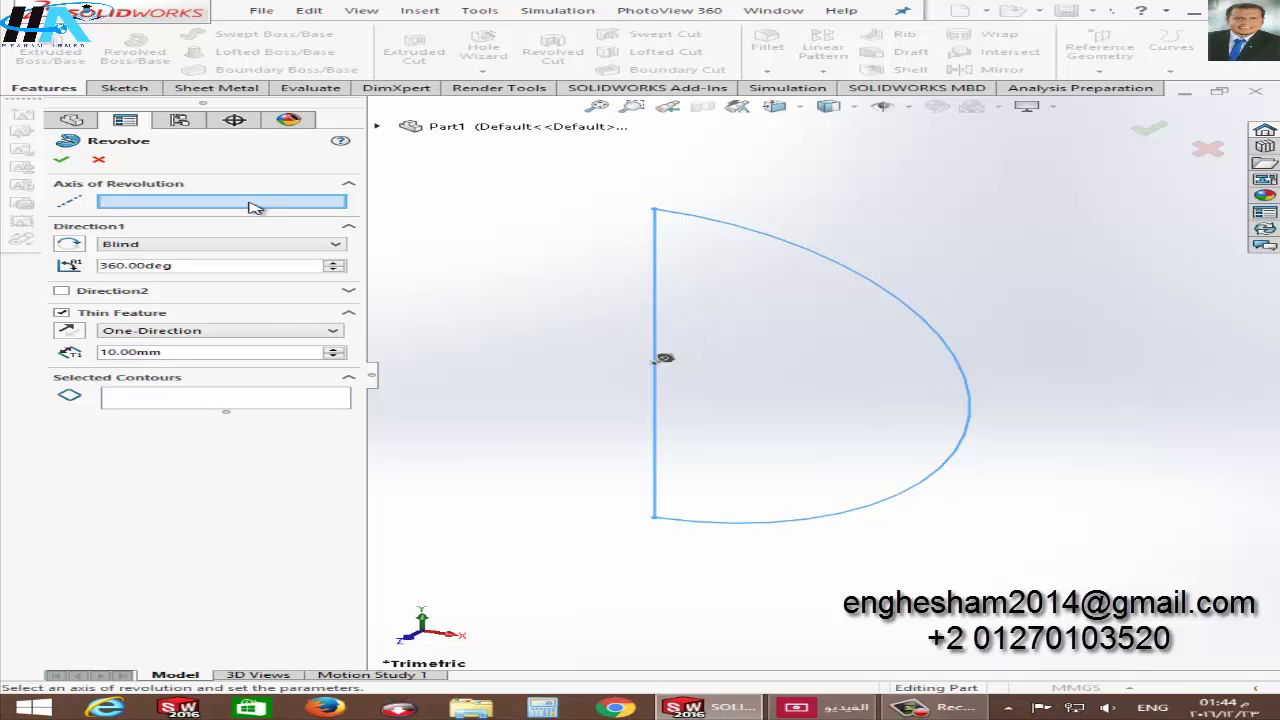
click(656, 305)
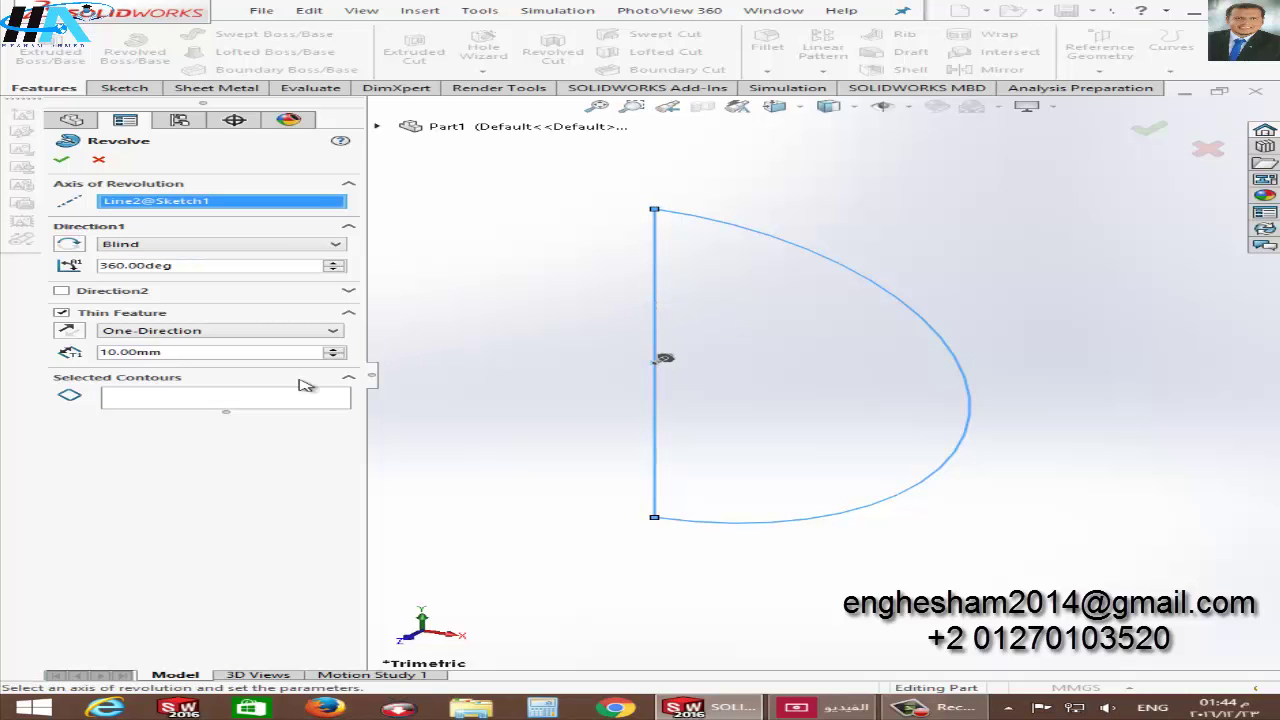
click(192, 398)
click(842, 483)
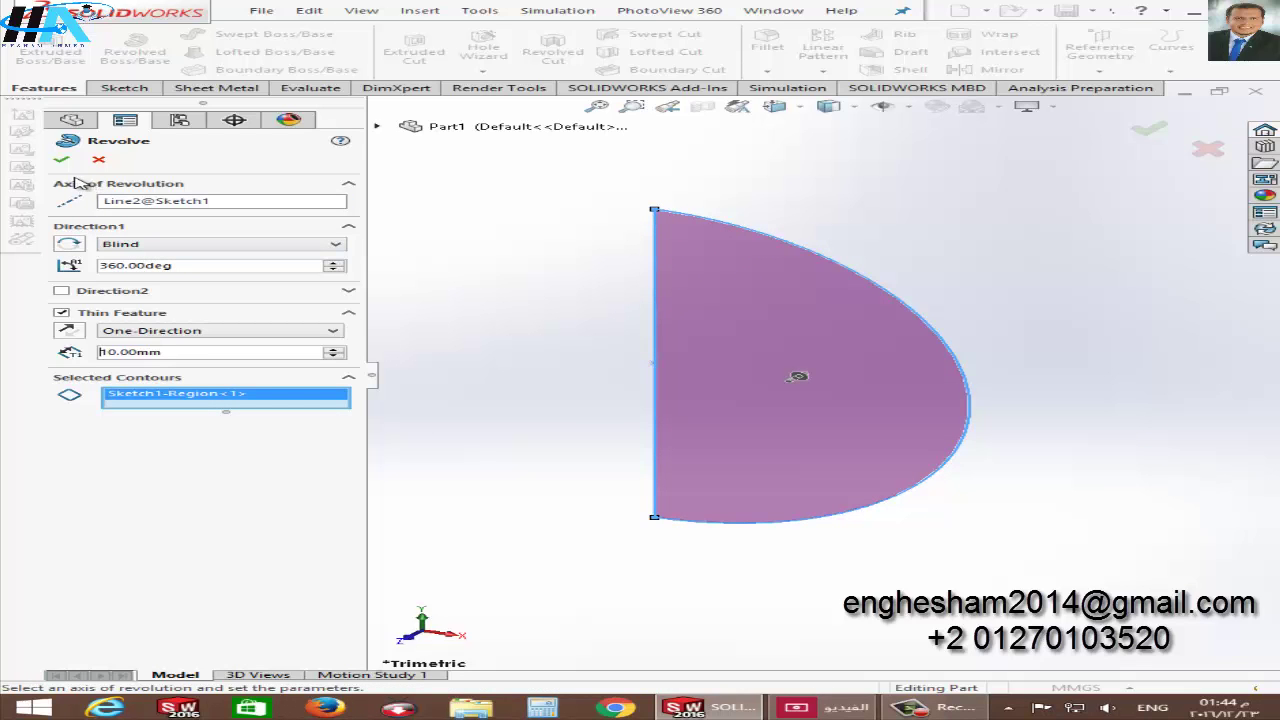
click(62, 314)
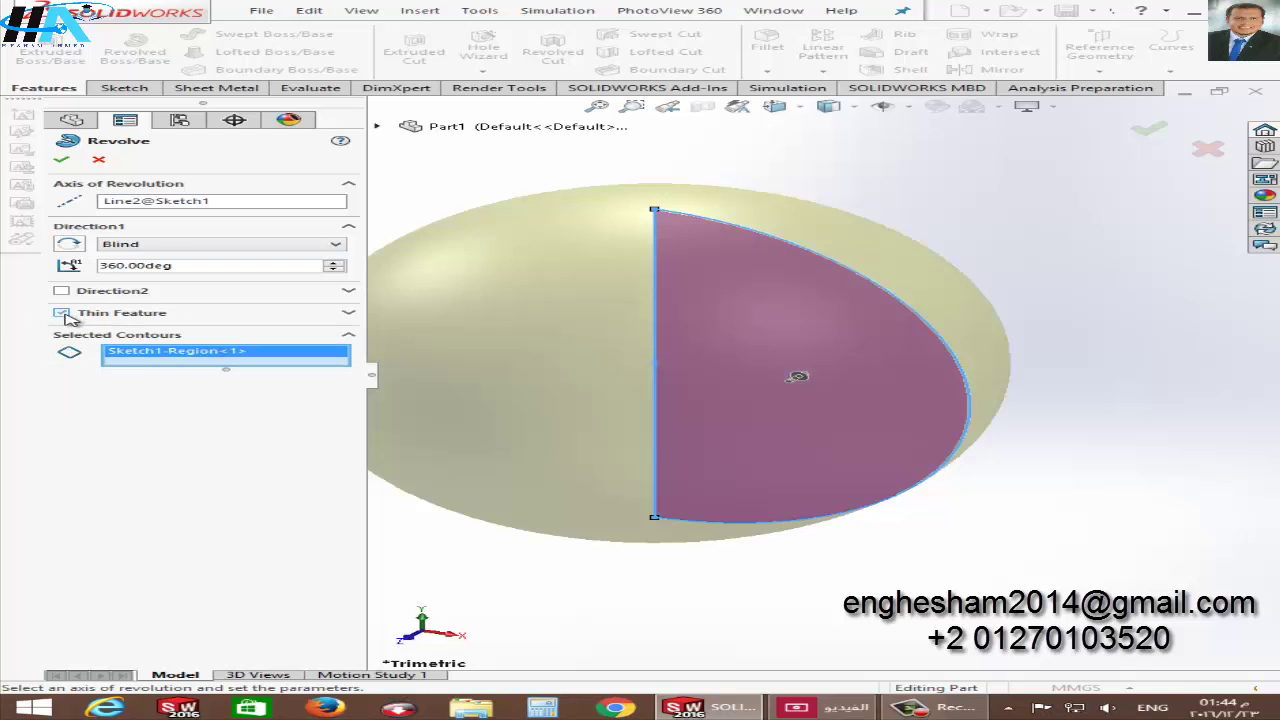
click(66, 161)
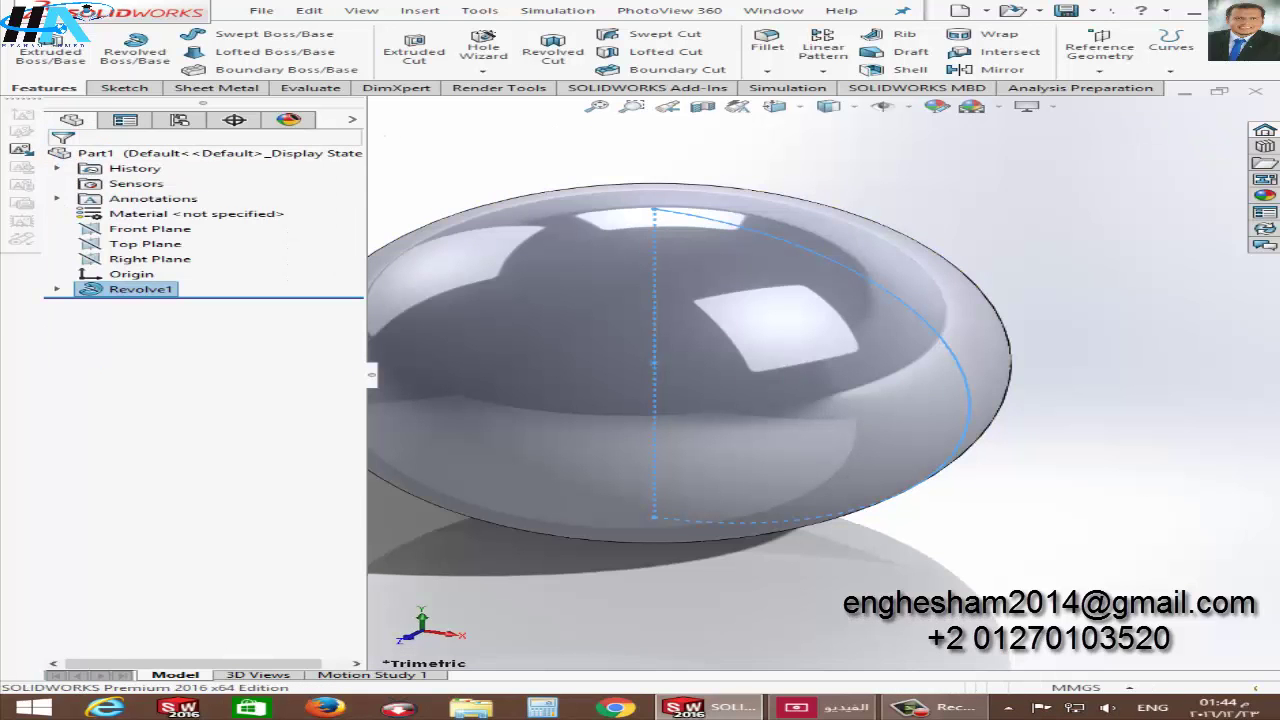
click(418, 561)
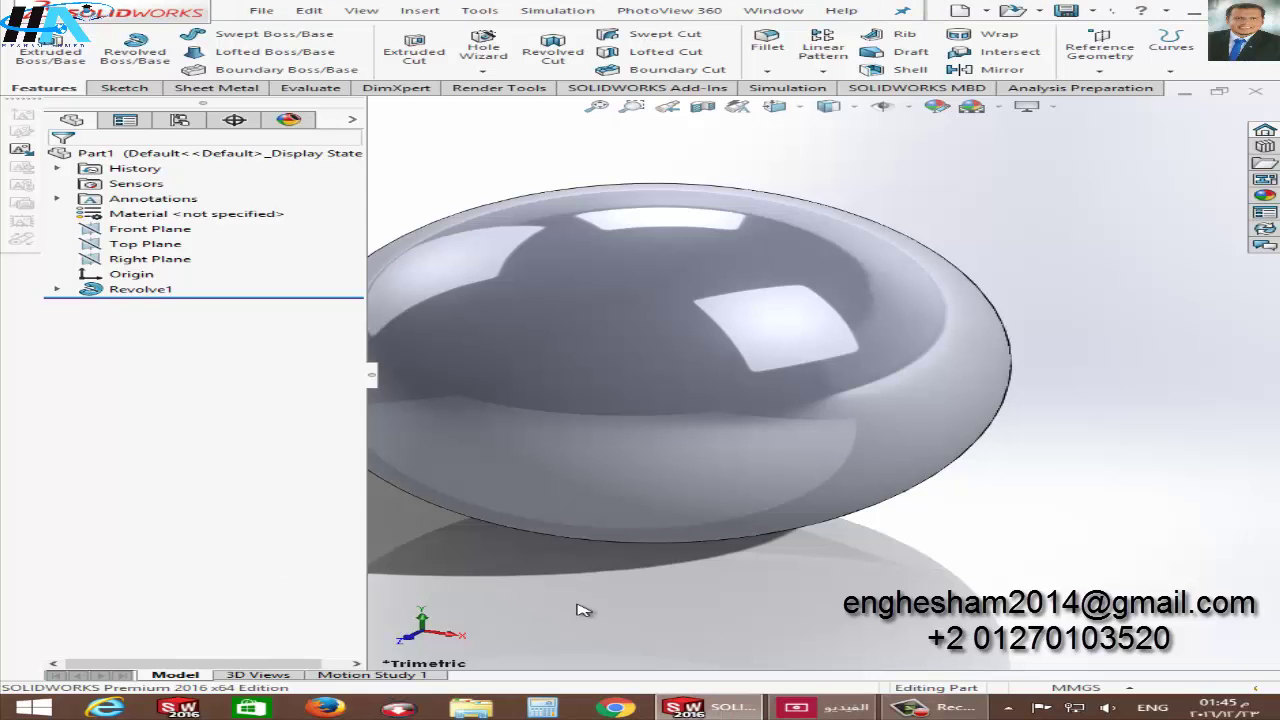
Step: Delete the solid Revolve1 feature
click(140, 289)
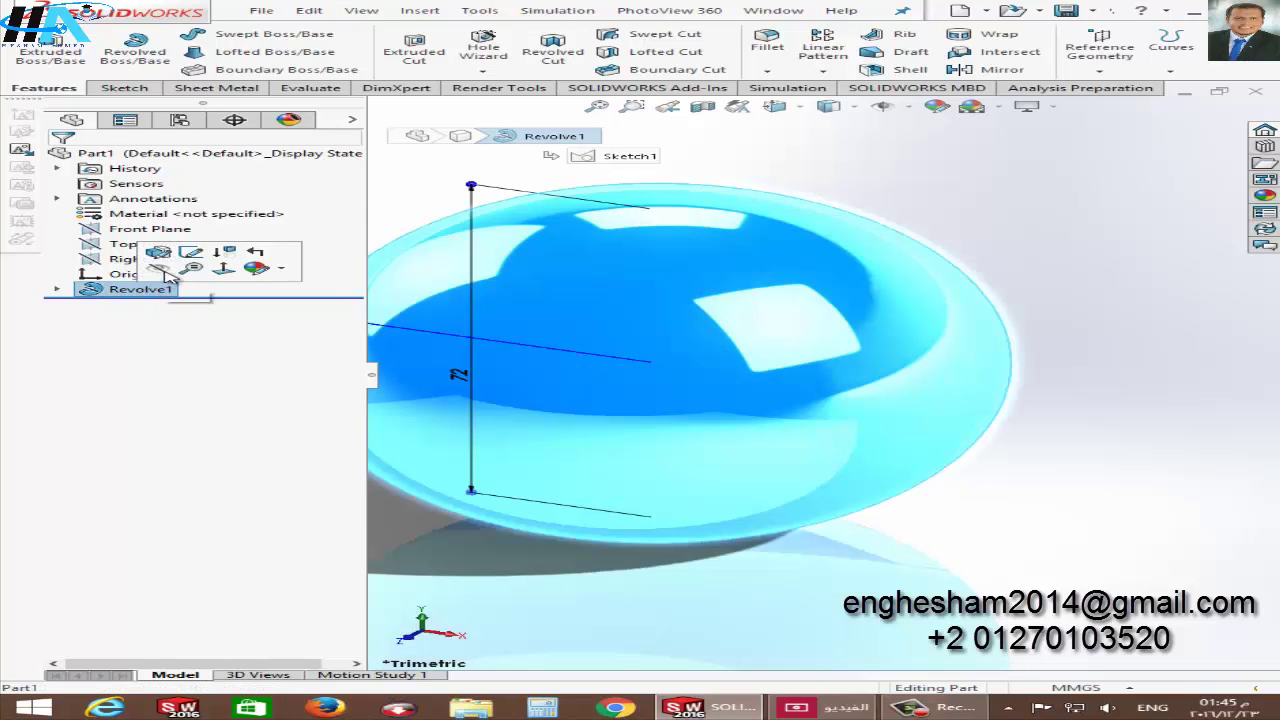
click(157, 270)
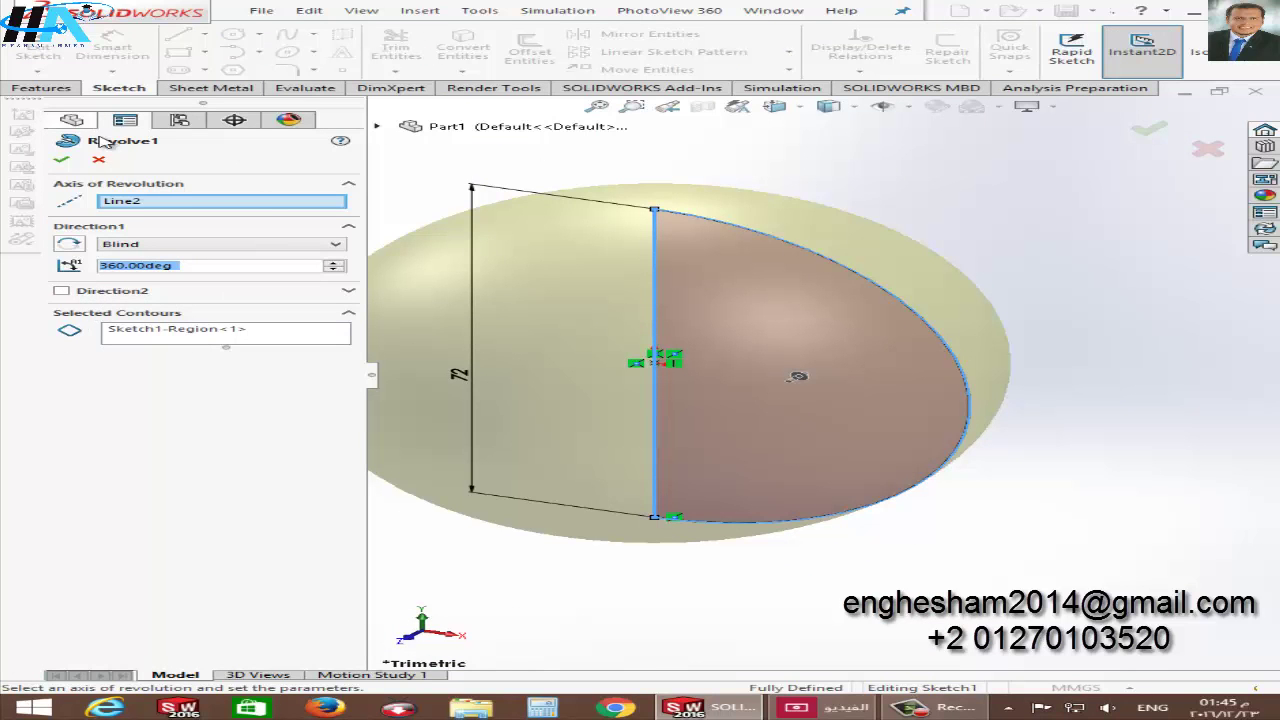
click(61, 159)
key(Delete)
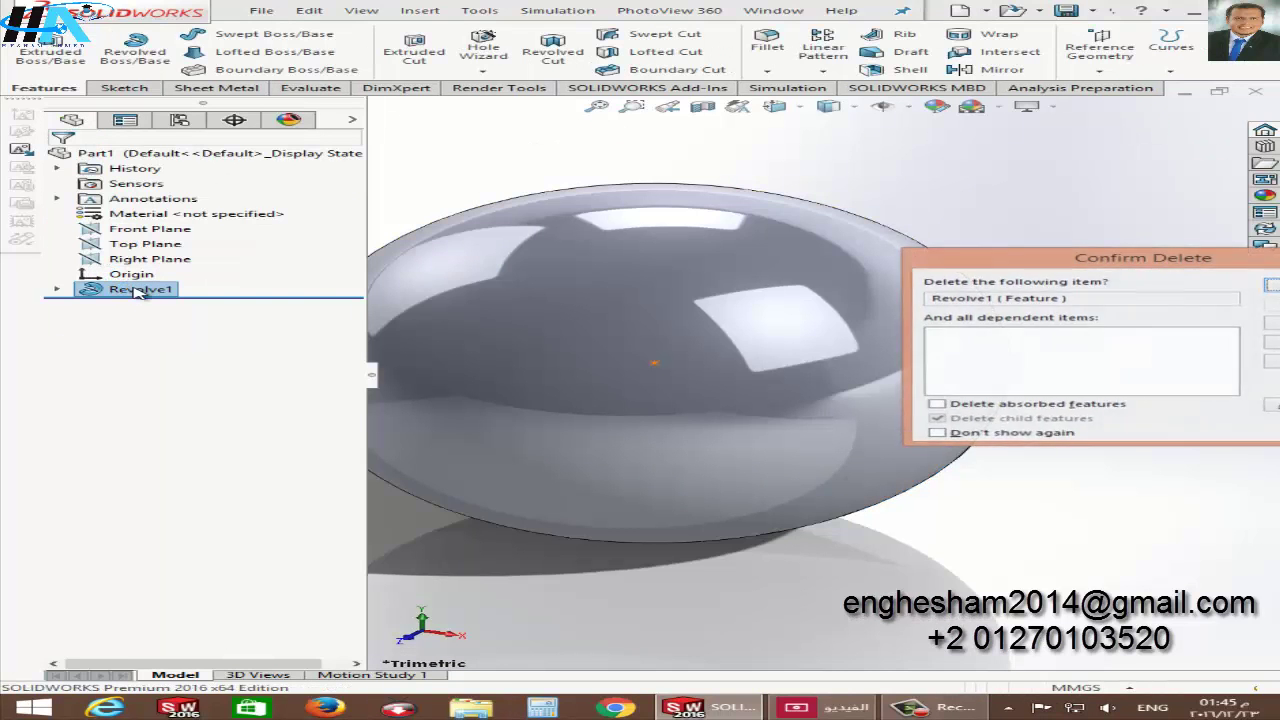
key(Return)
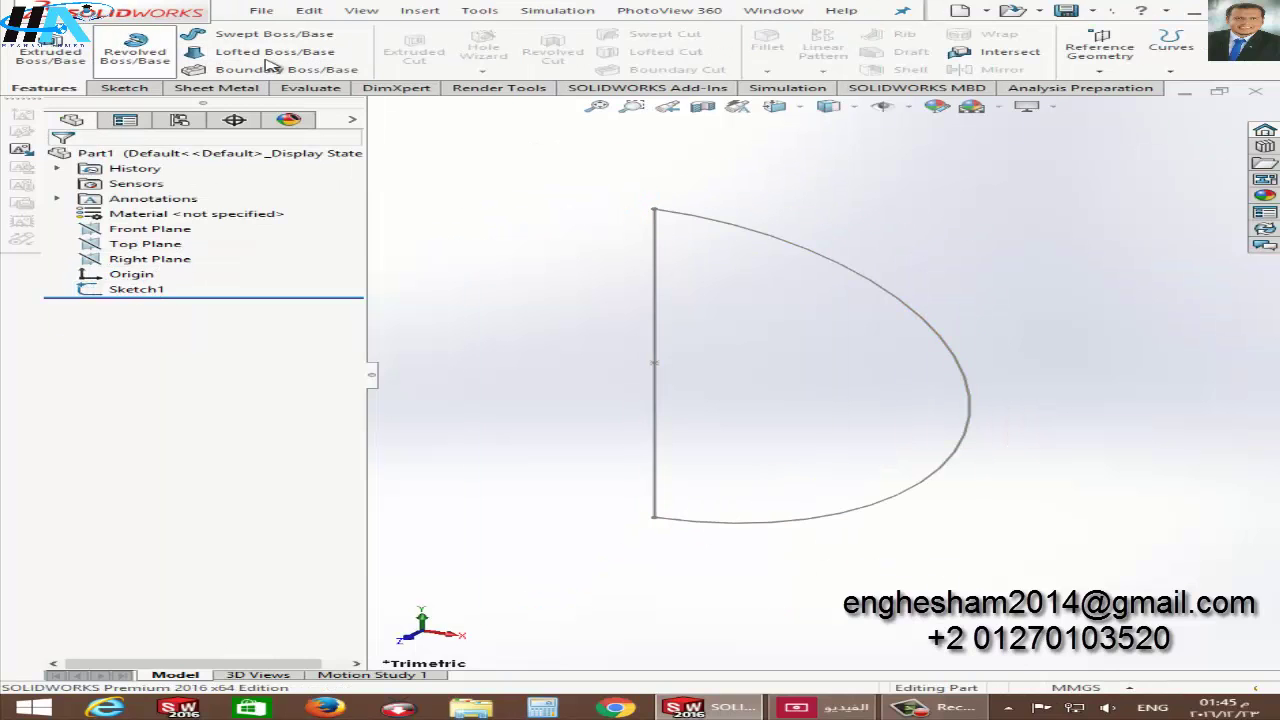
Step: Revolve Sketch1 about Line2 as a 4.5 mm thin wall with reversed direction
click(135, 48)
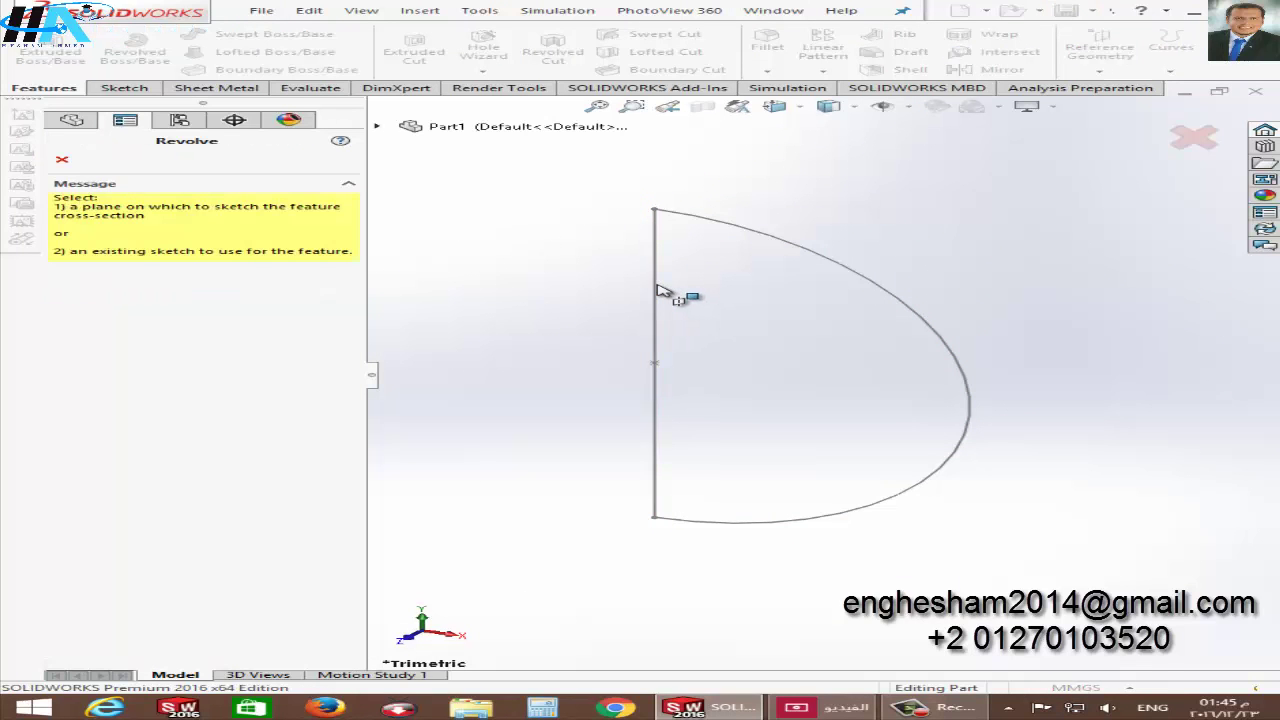
click(657, 296)
click(220, 395)
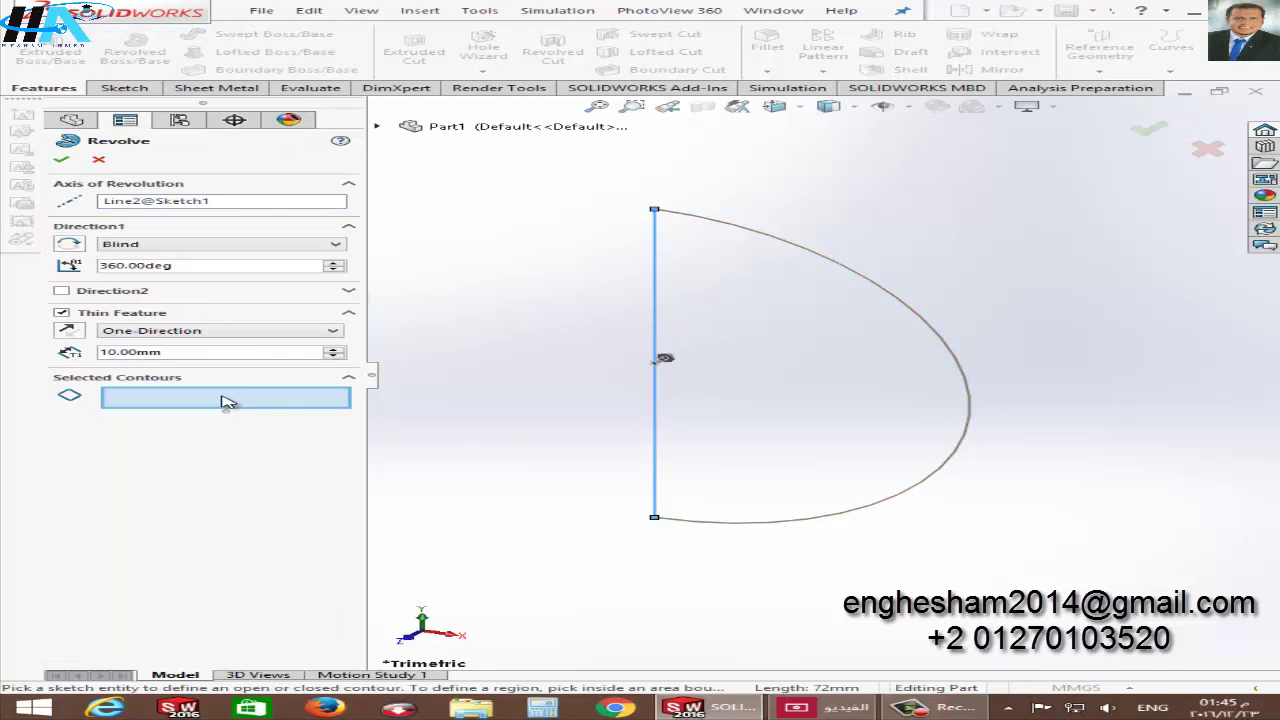
click(775, 518)
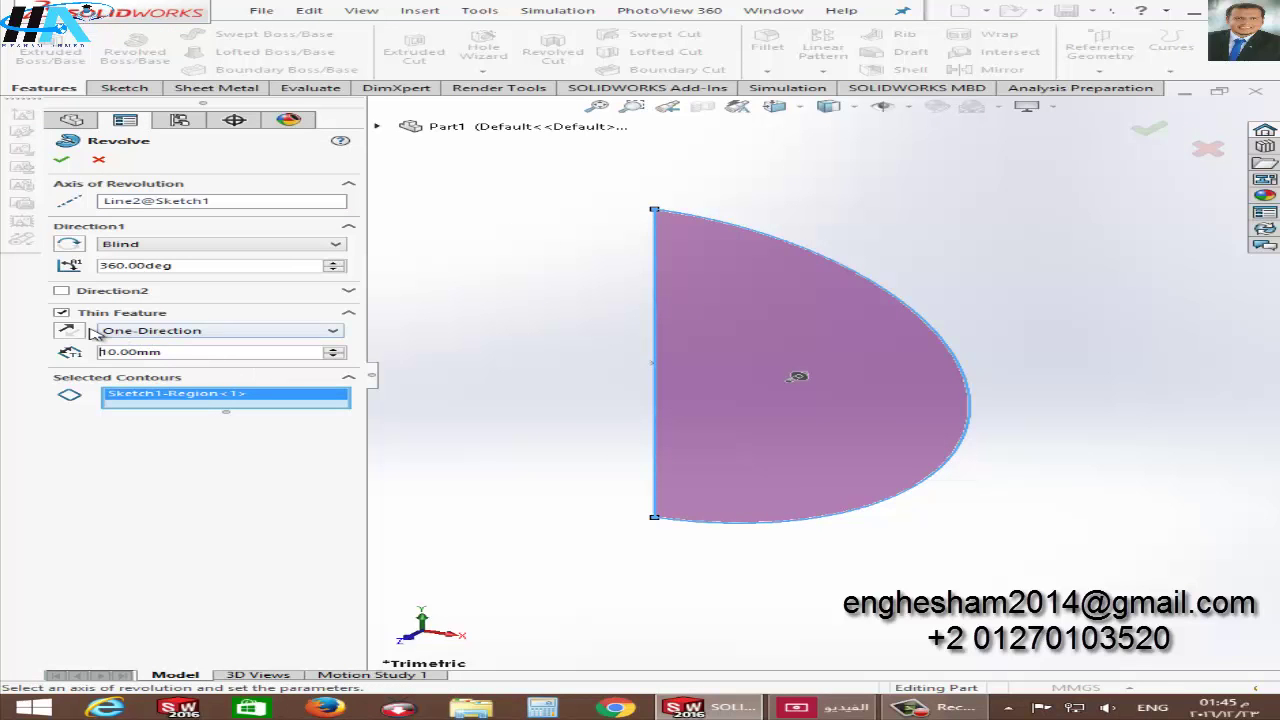
text(4.5)
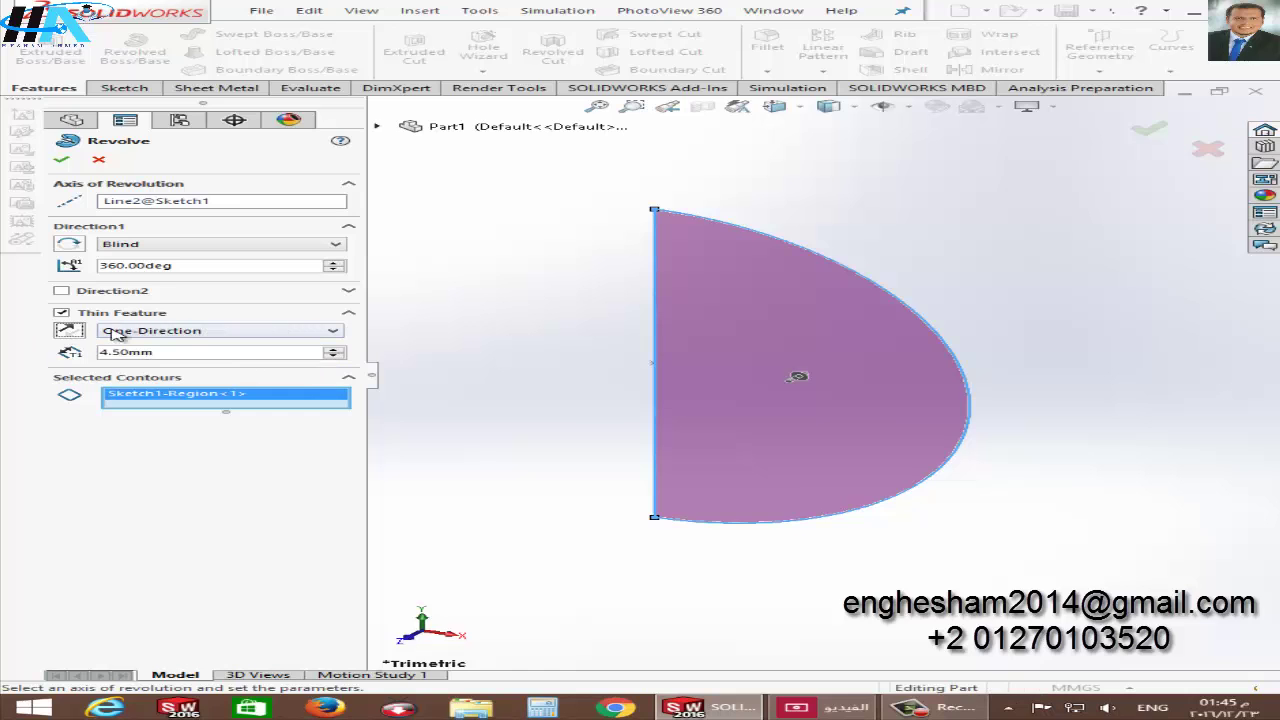
click(73, 162)
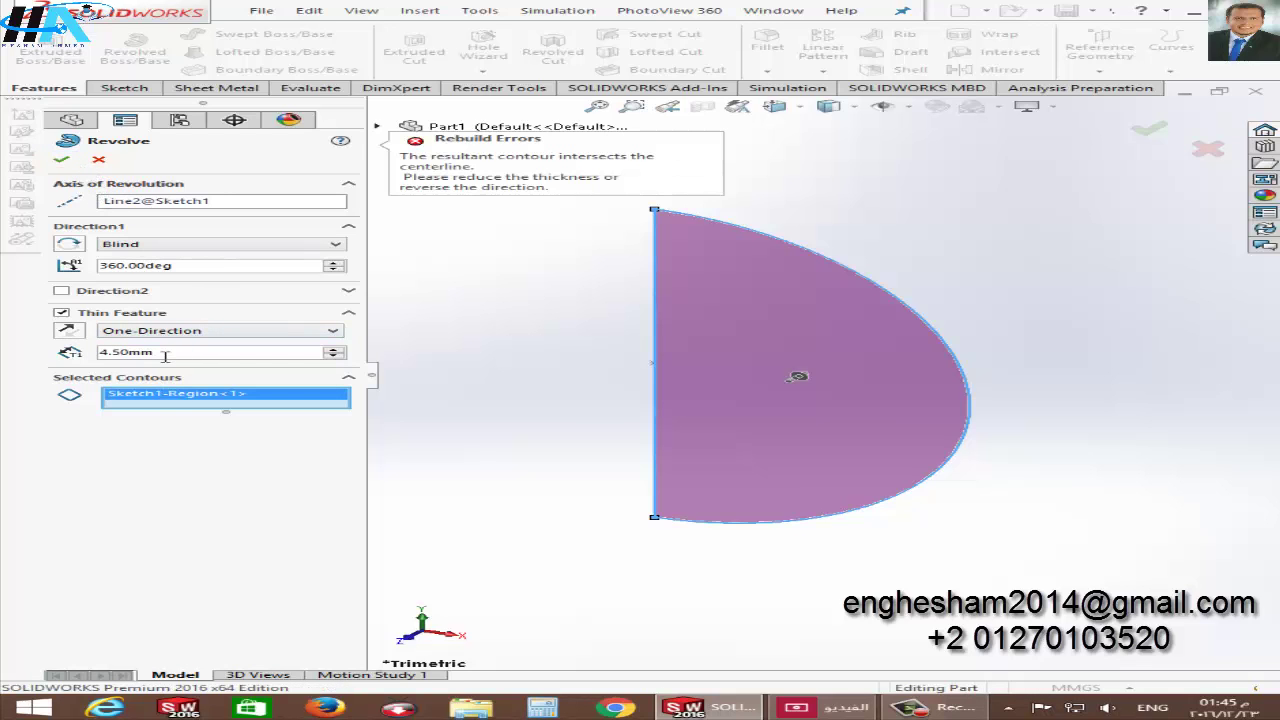
click(68, 330)
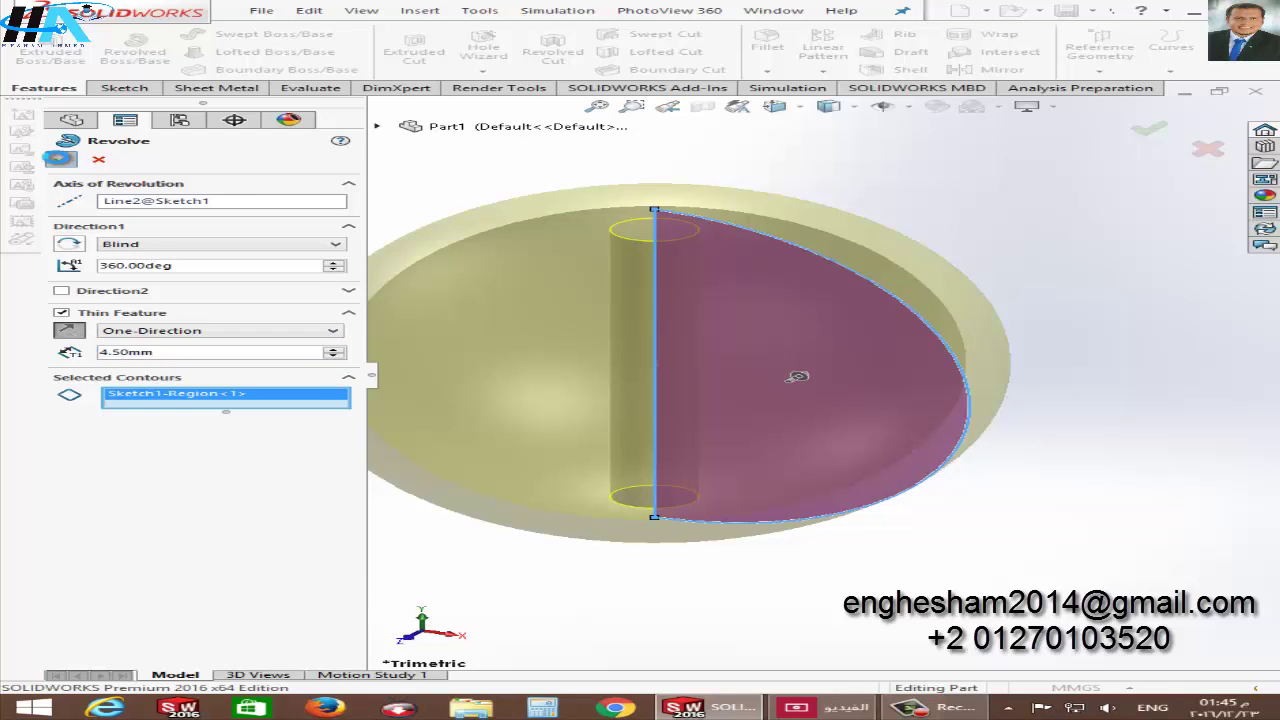
click(74, 158)
click(706, 575)
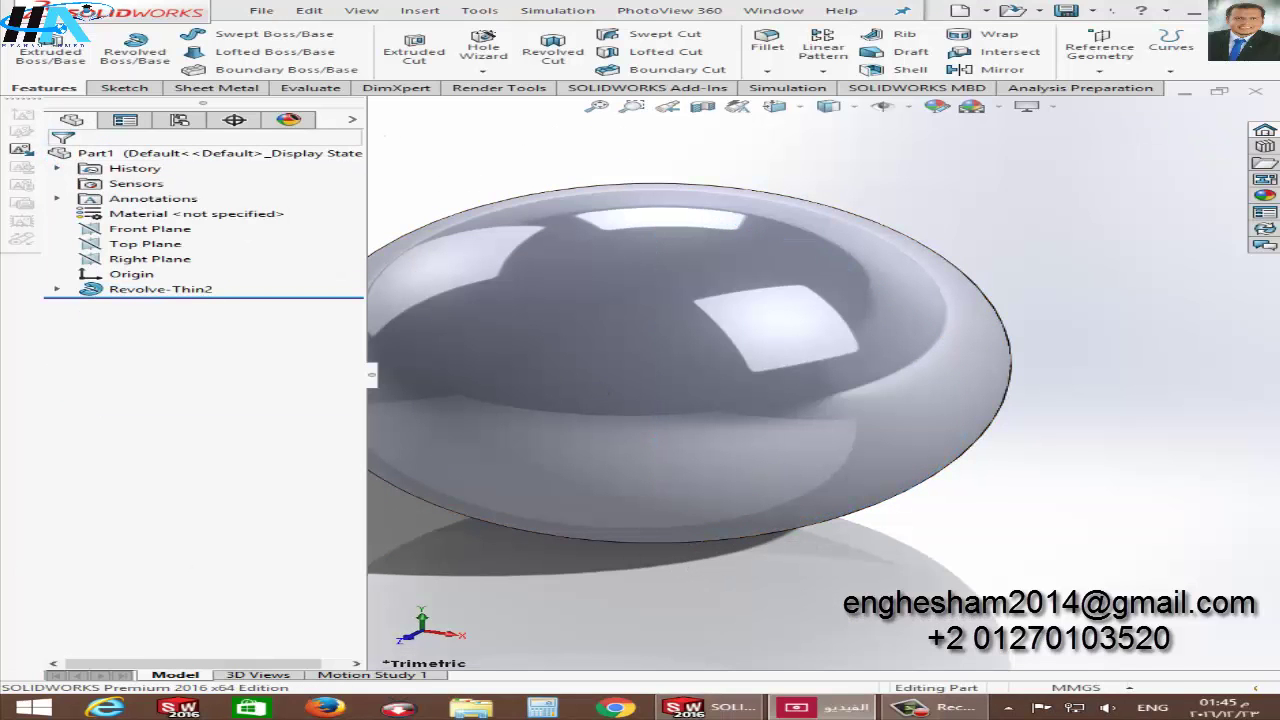
Step: Zoom to fit, switch to Hidden Lines Visible, and orbit to reveal the inner tube
key(f)
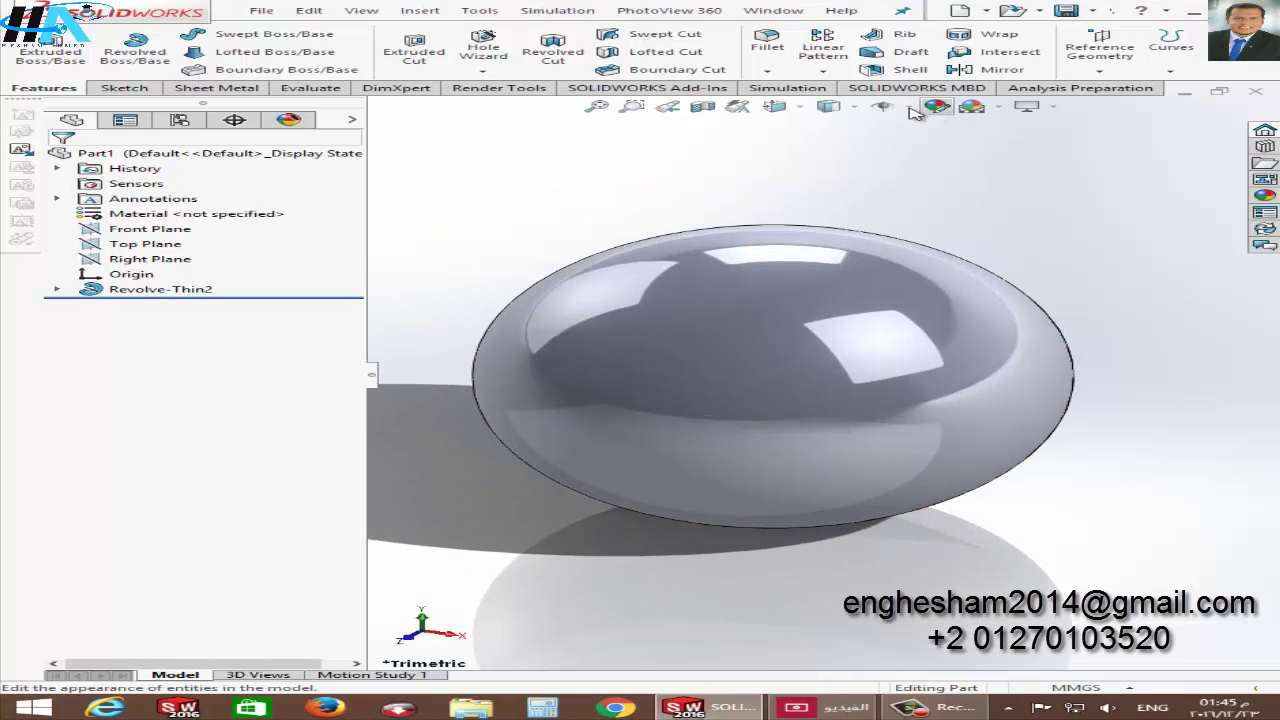
click(829, 106)
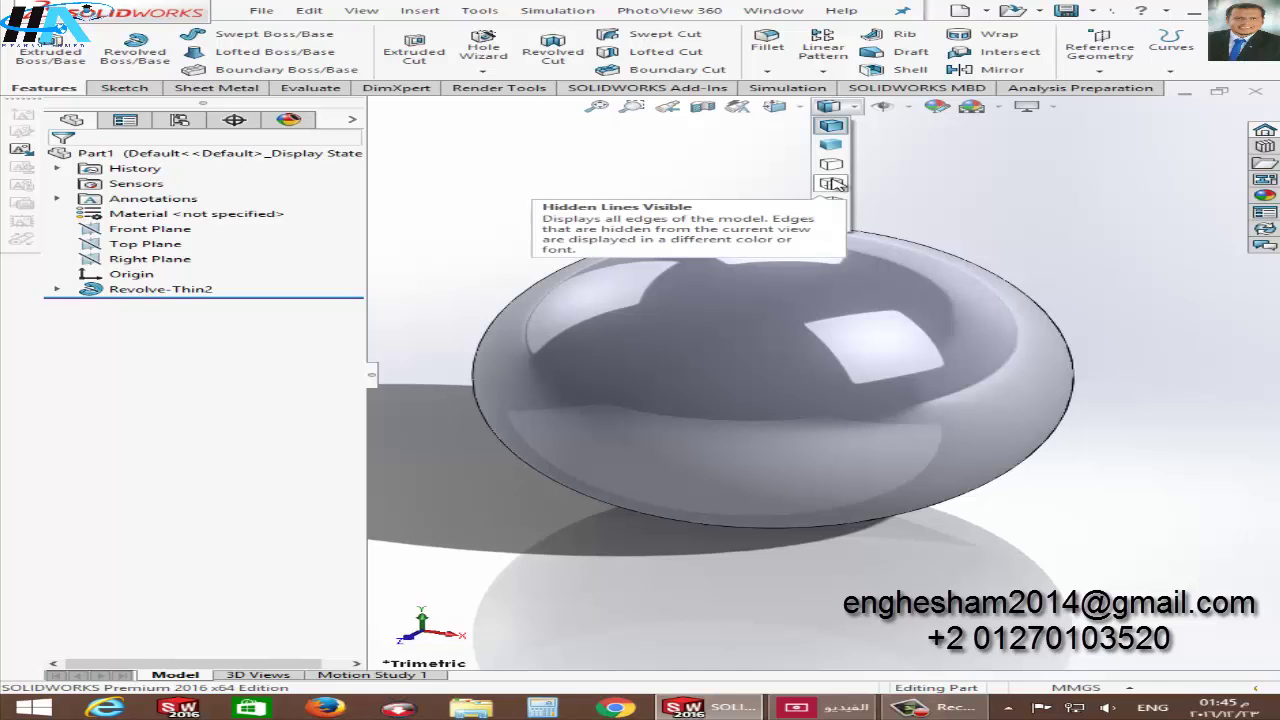
click(833, 184)
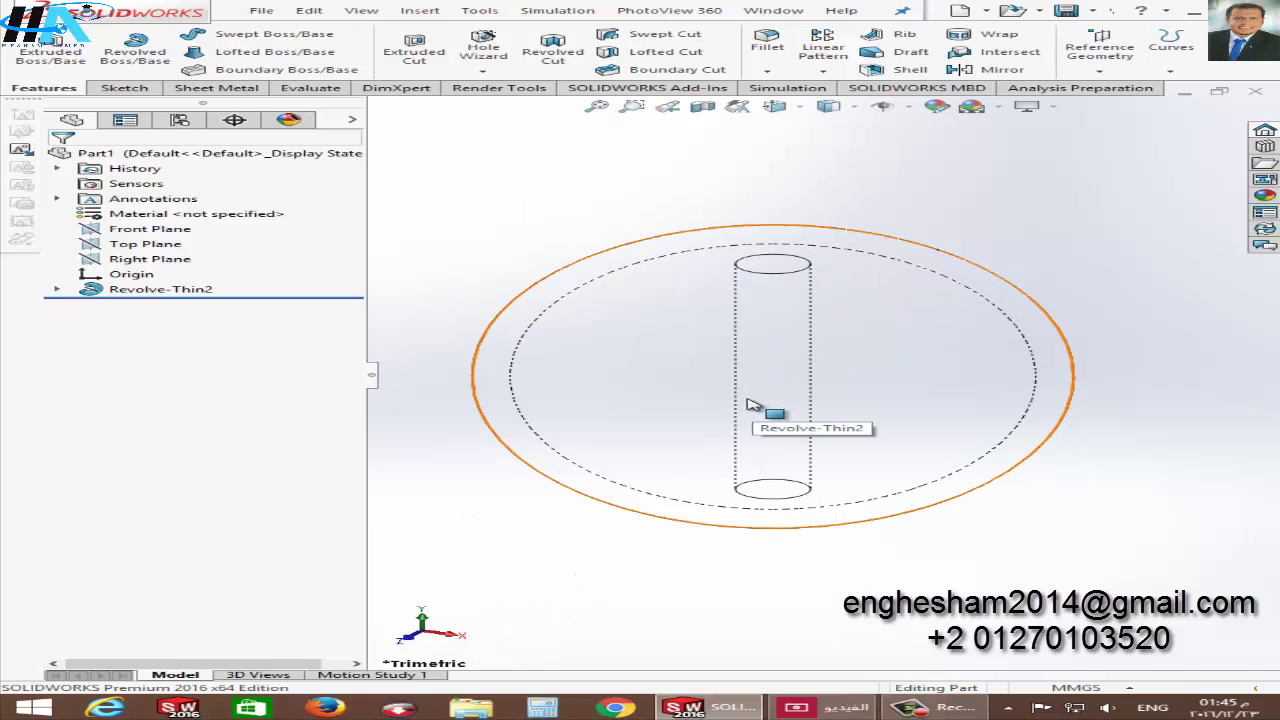
middle_drag(751, 408, 664, 342)
middle_drag(766, 354, 729, 391)
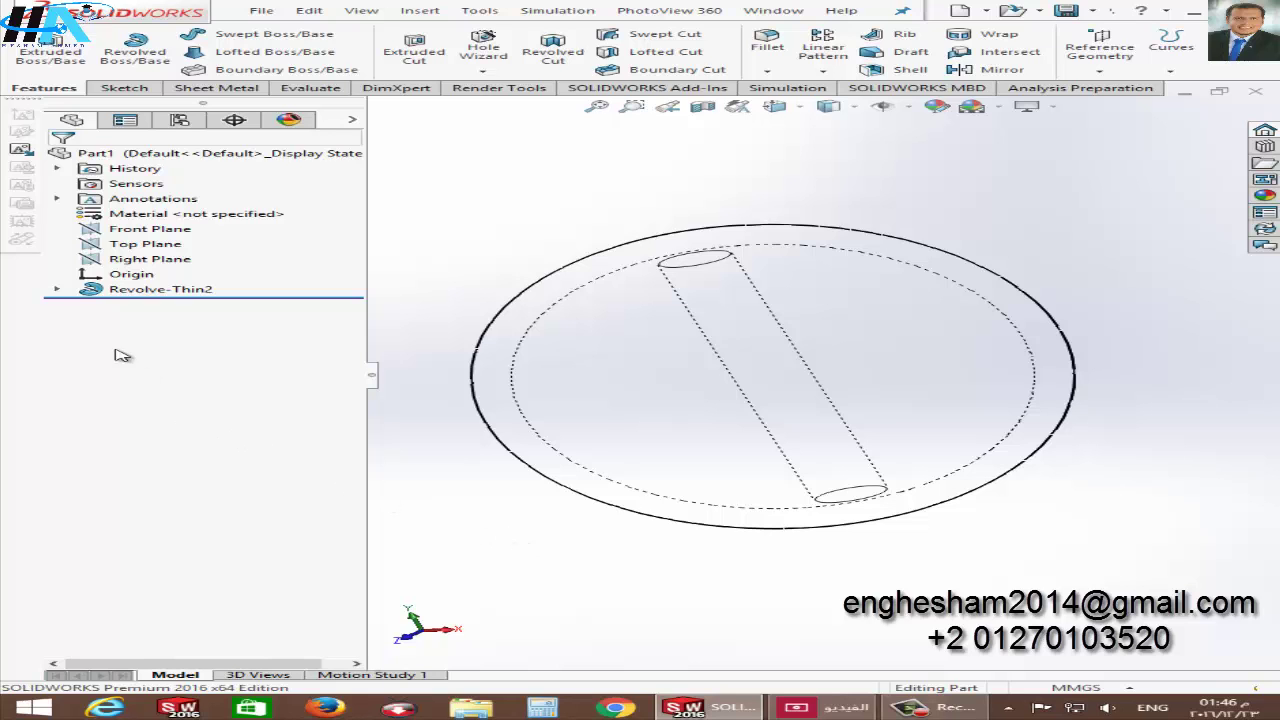
Step: In a face-on Front Plane sketch, draw a horizontal line across the sphere's top
click(145, 229)
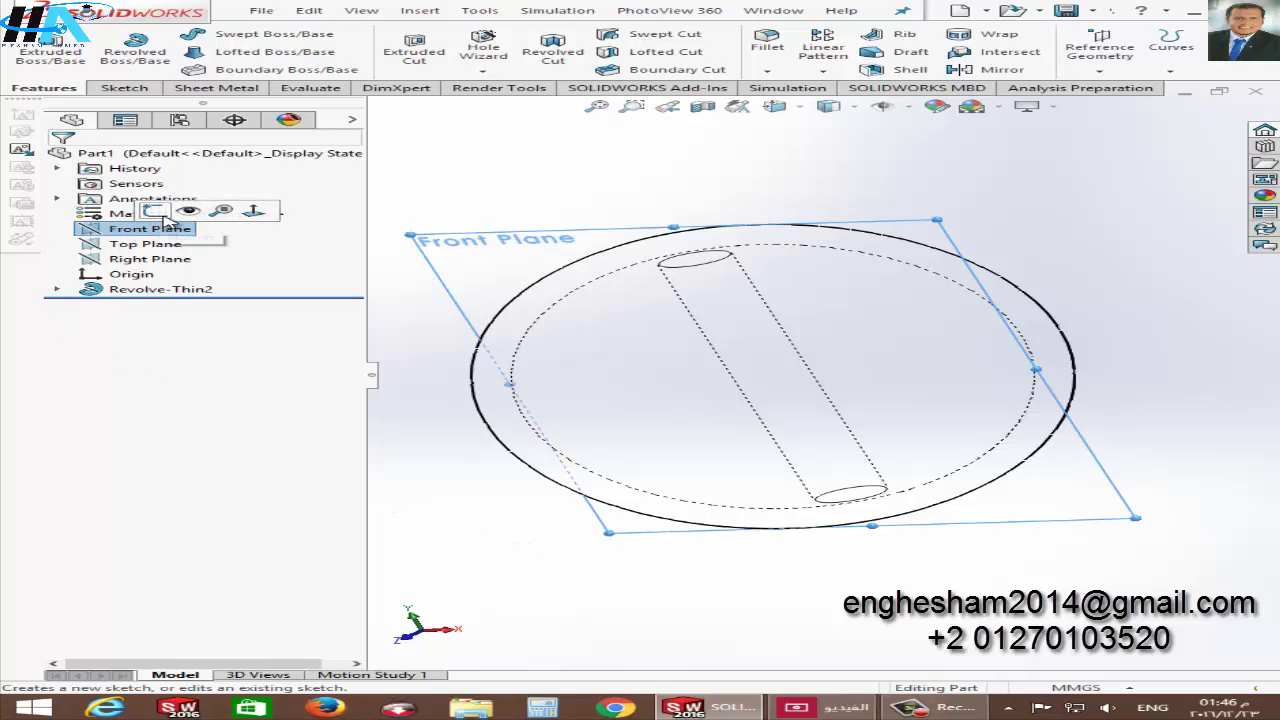
click(168, 213)
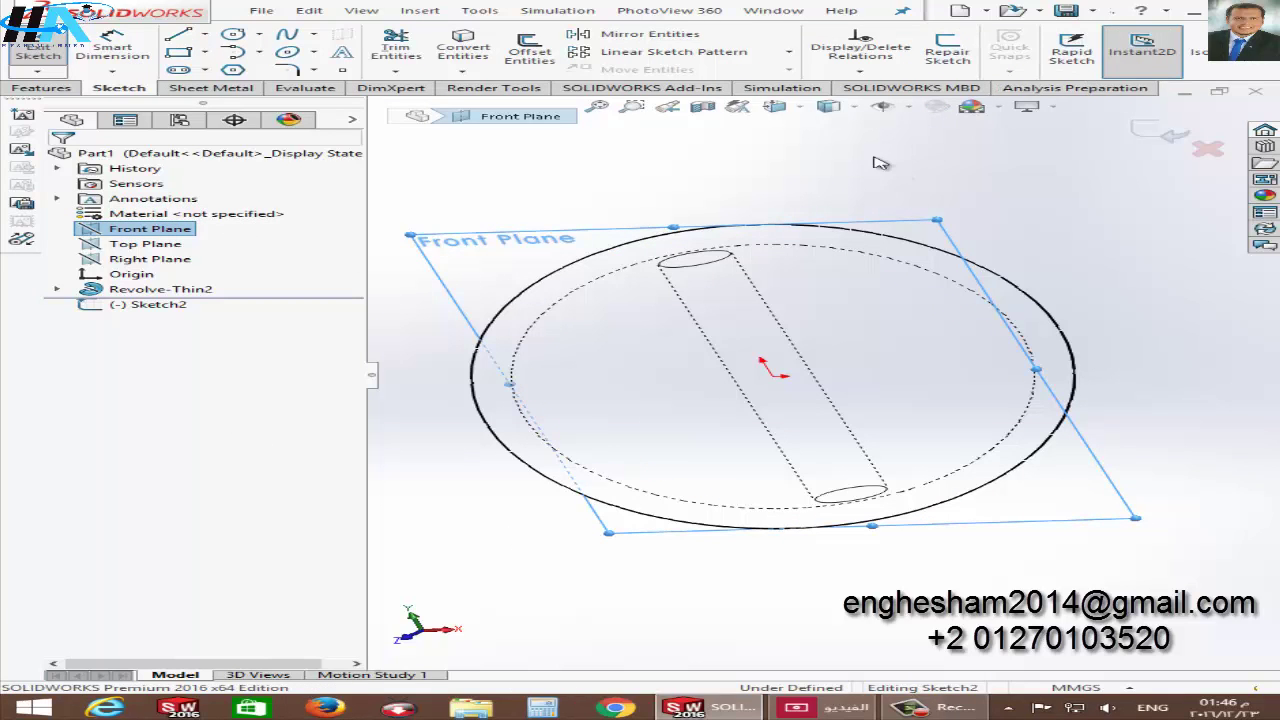
key(space)
click(349, 491)
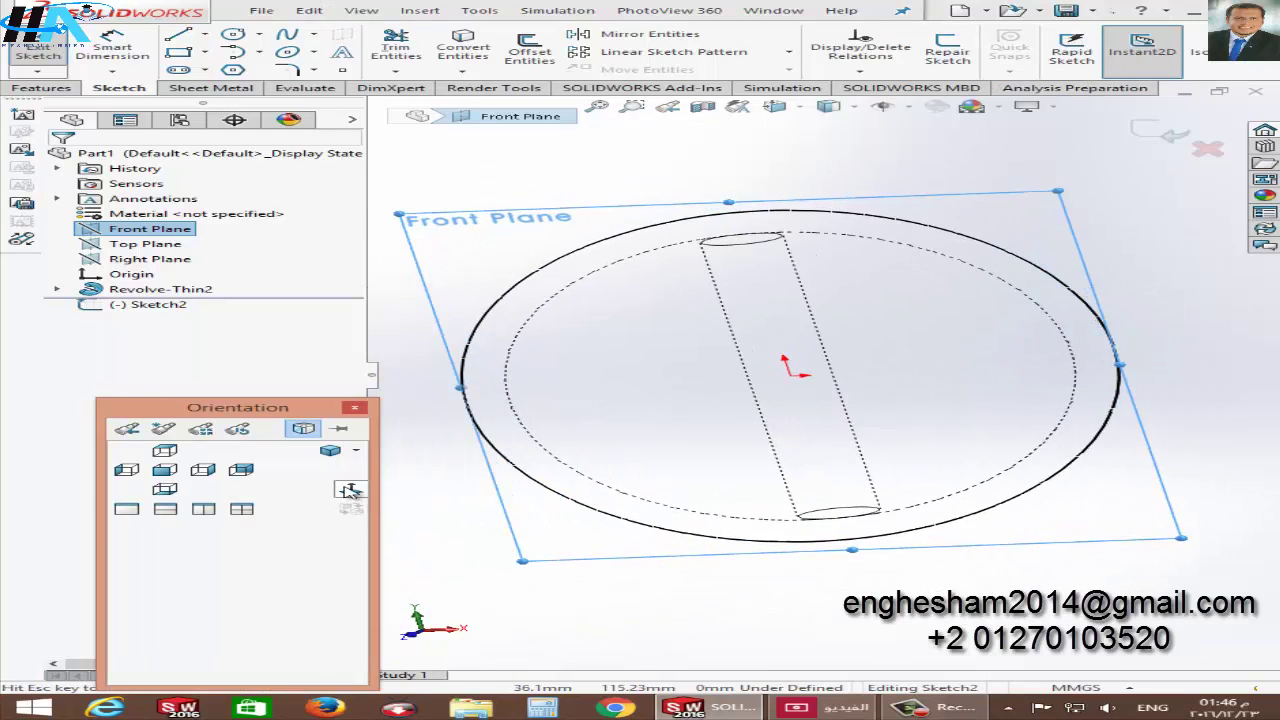
click(180, 38)
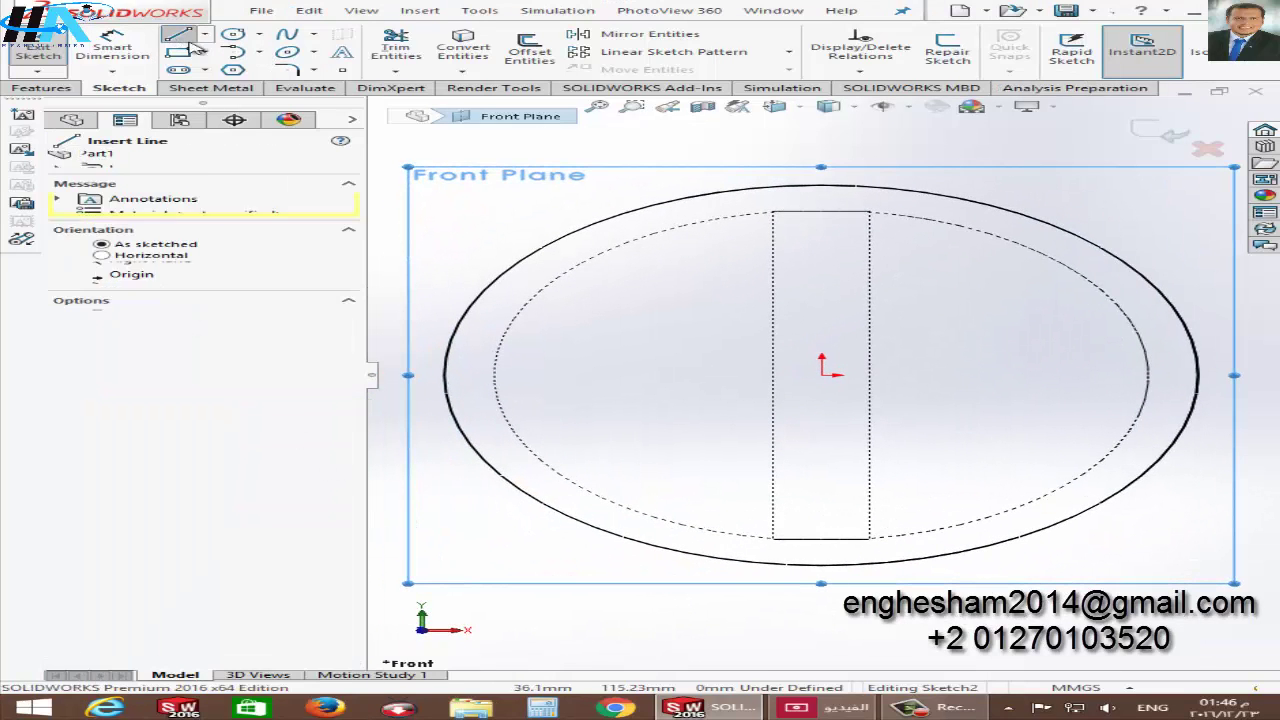
click(568, 237)
click(1092, 241)
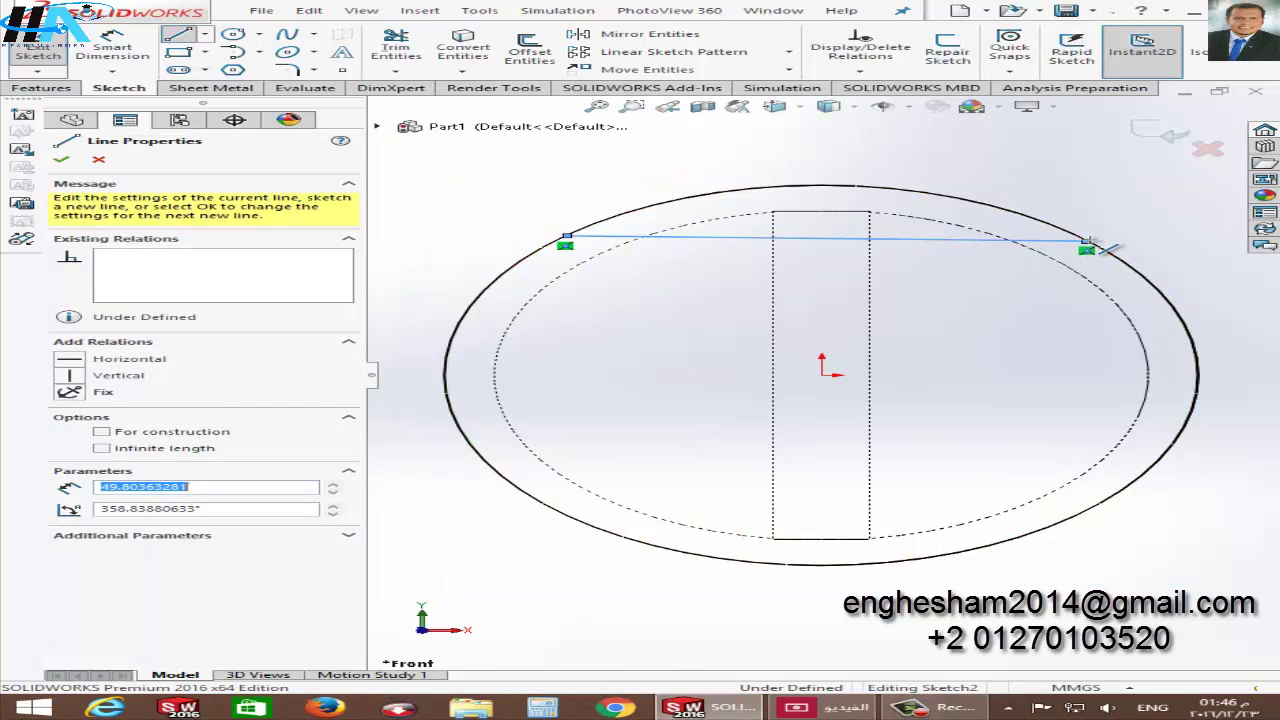
key(Escape)
key(Escape)
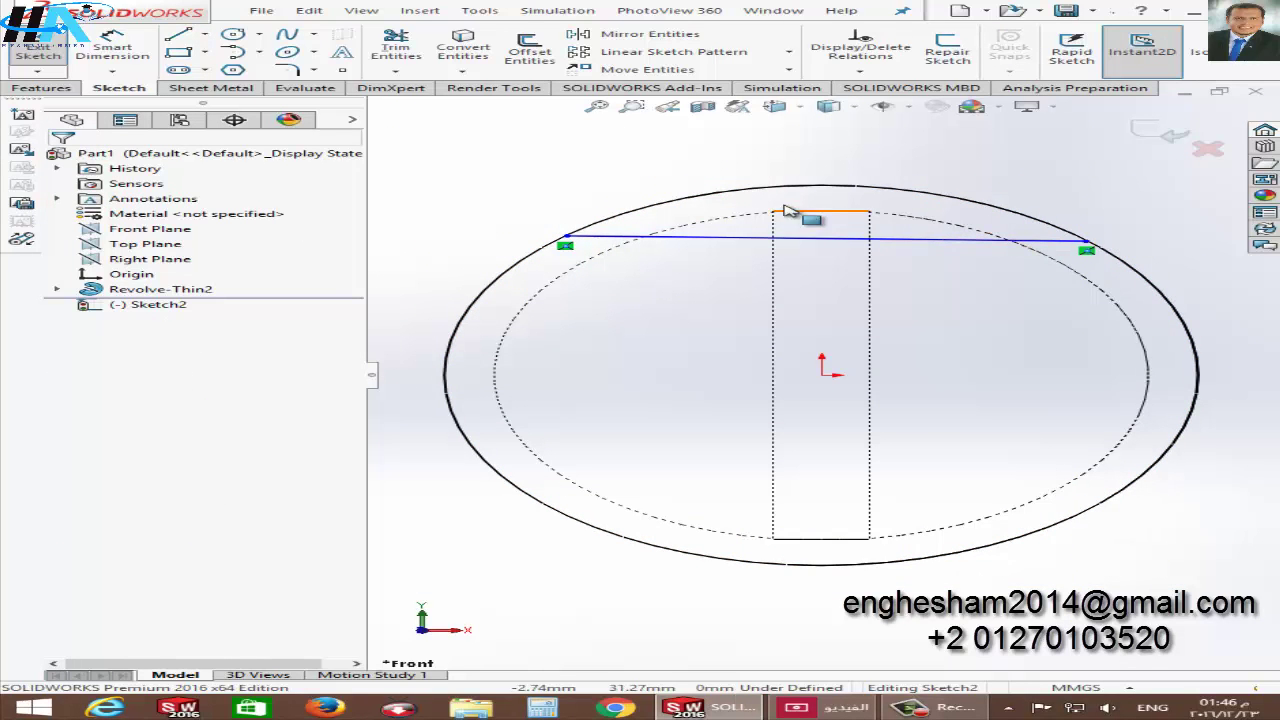
click(700, 240)
click(778, 188)
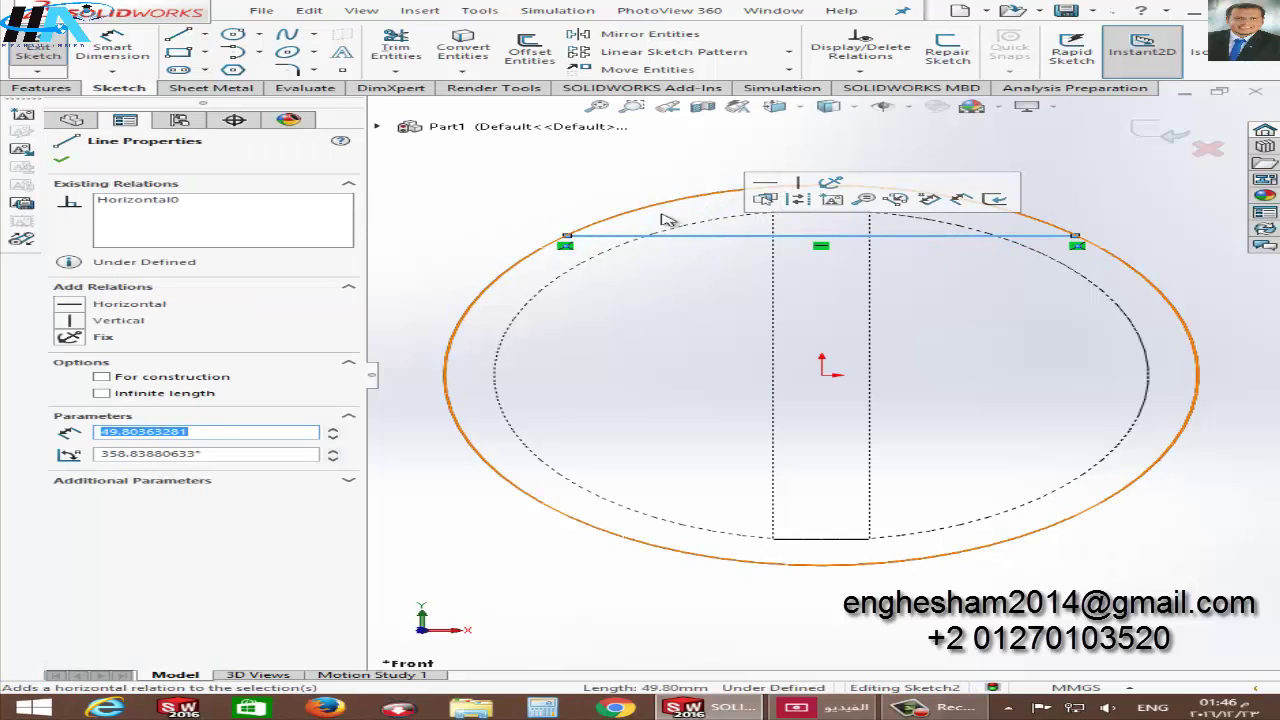
Step: Dimension the top line to 30 mm
click(150, 63)
click(590, 236)
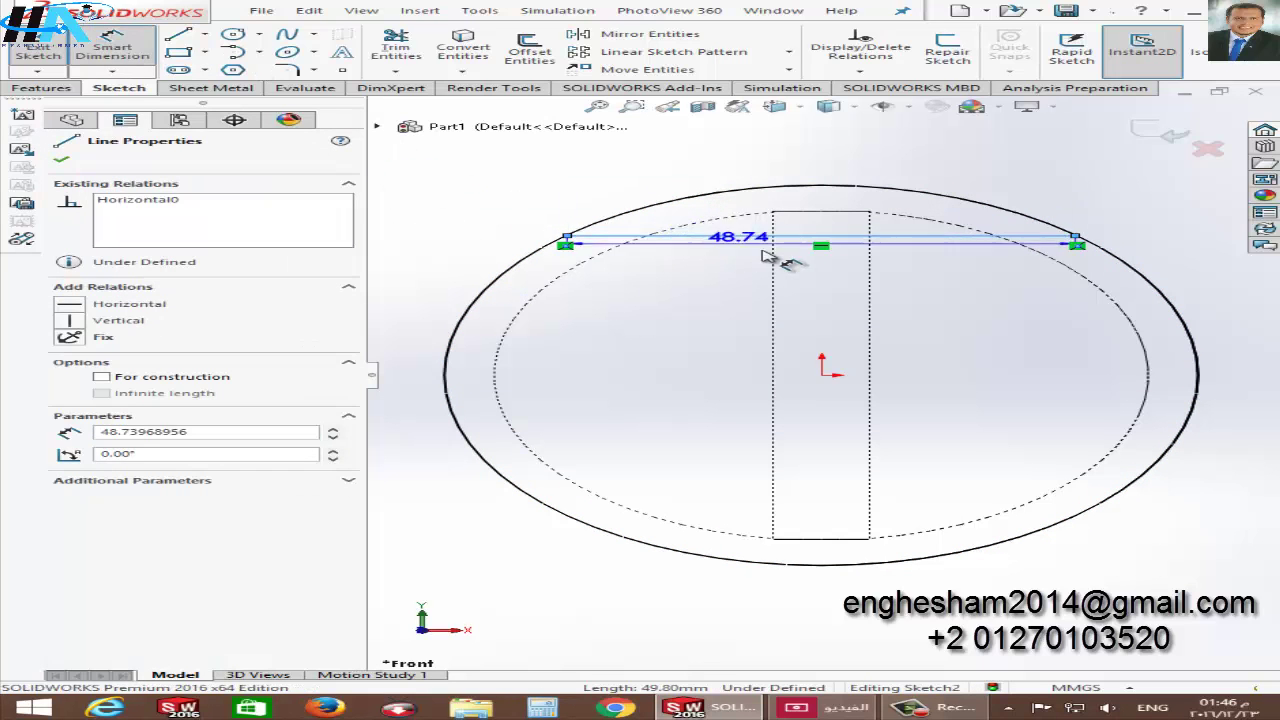
click(822, 205)
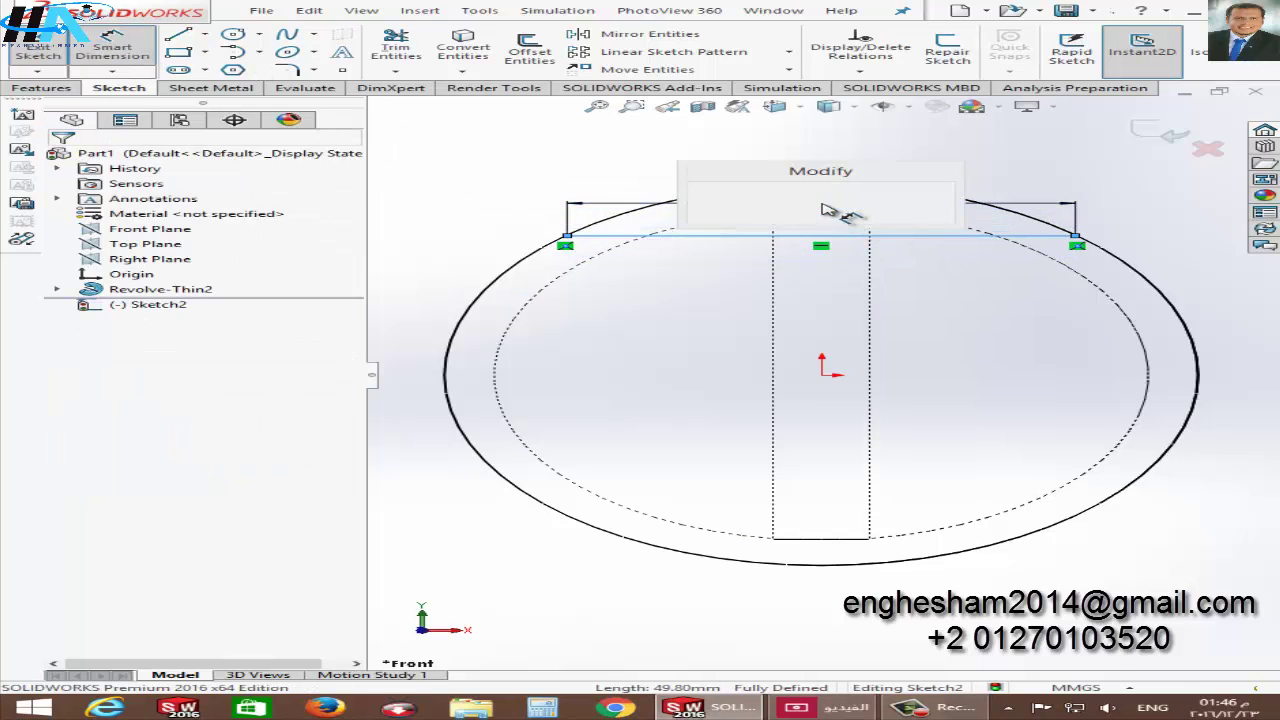
text(30)
key(Return)
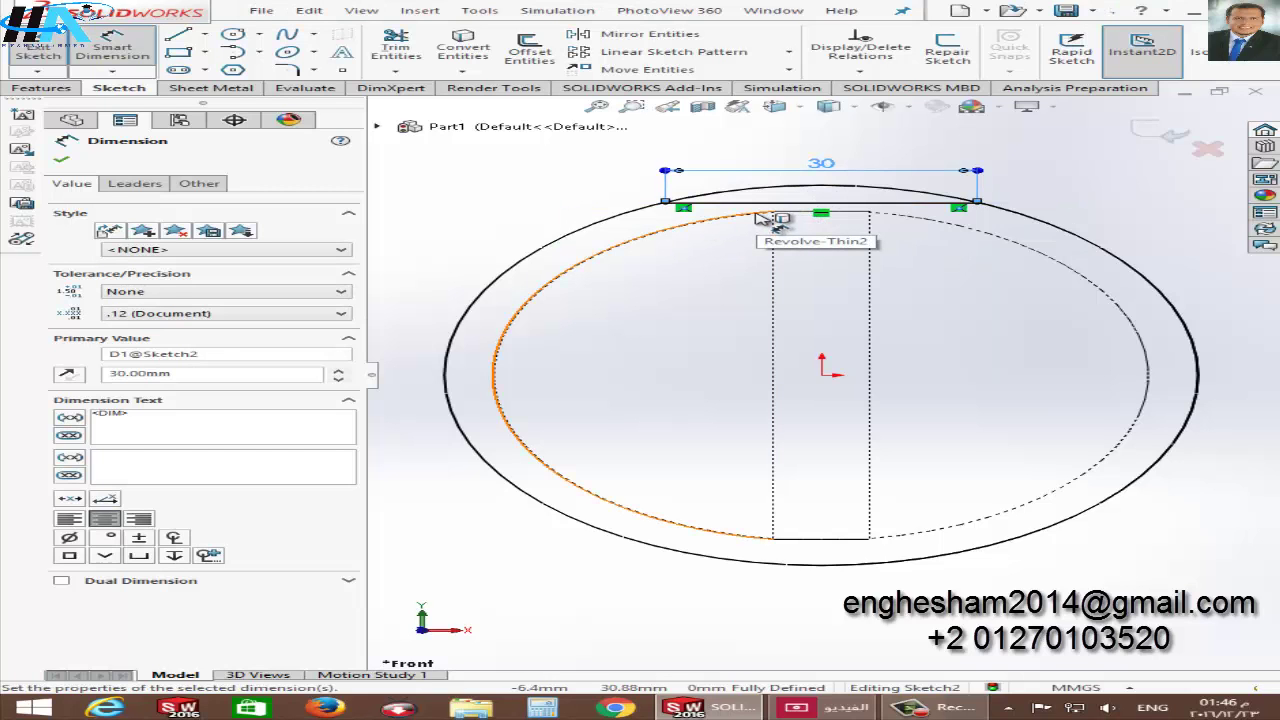
key(Escape)
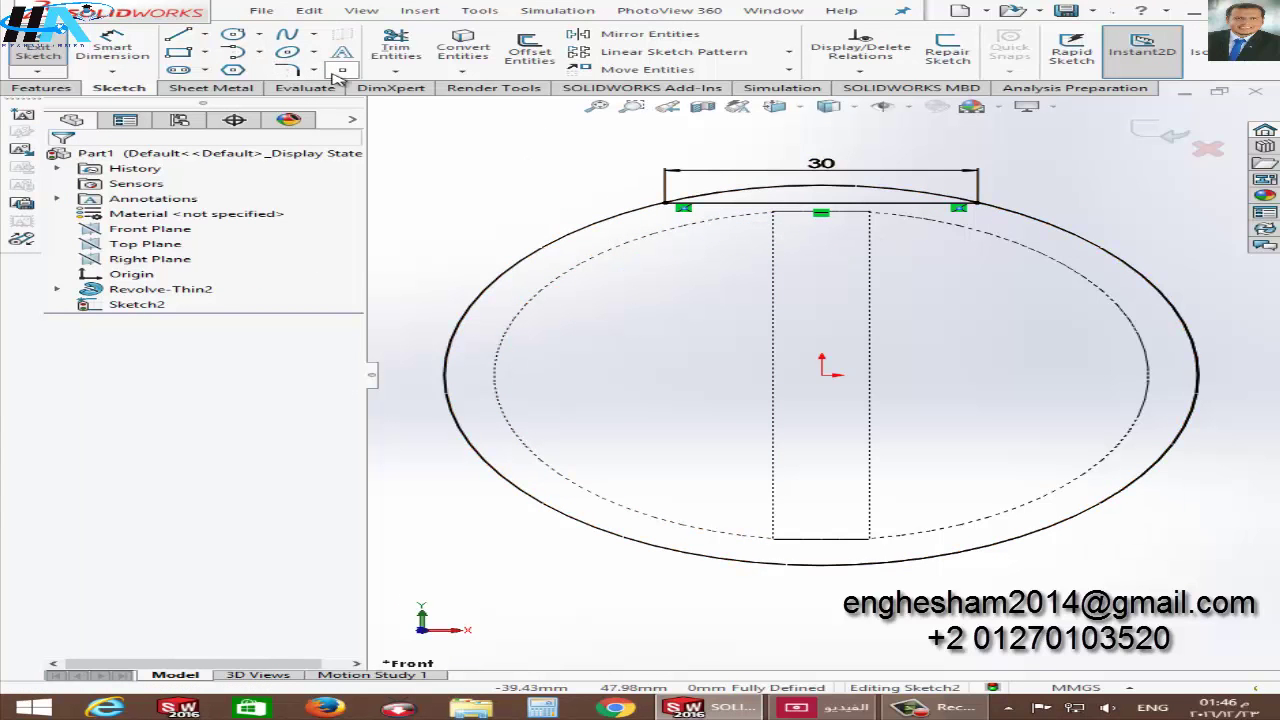
Step: Convert the top line to construction geometry and finish Sketch2
click(866, 208)
click(968, 165)
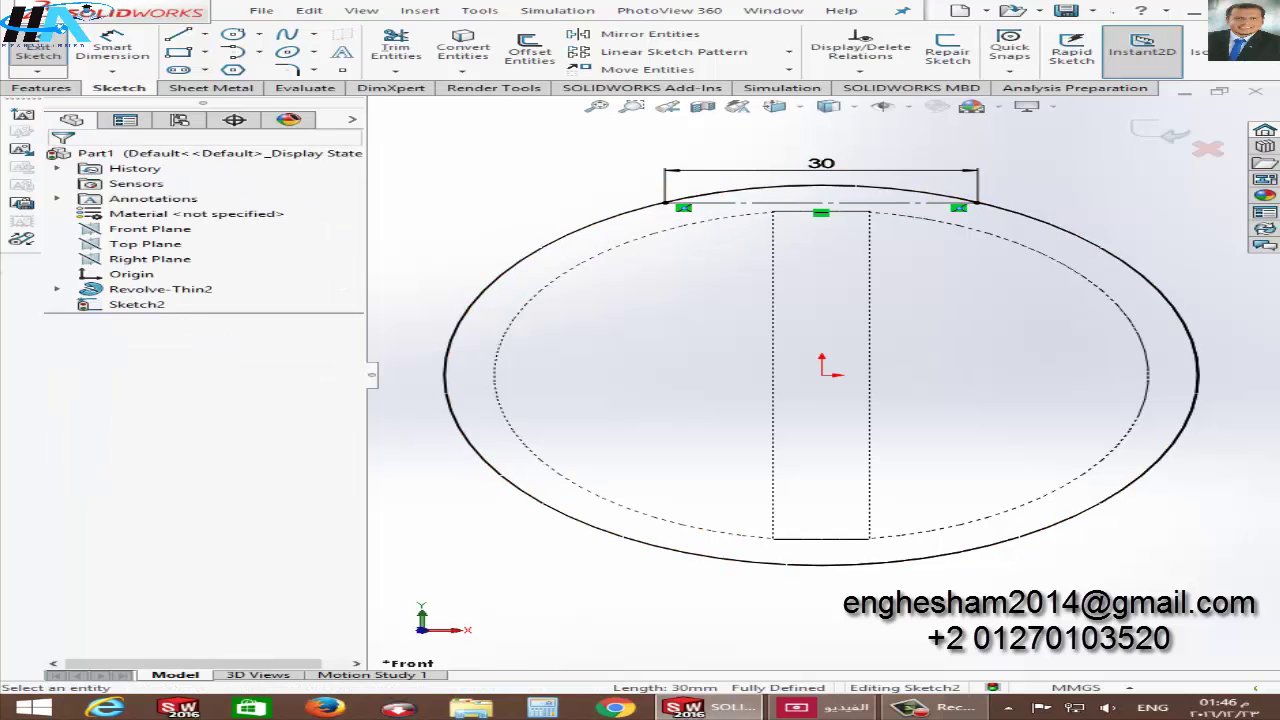
click(160, 259)
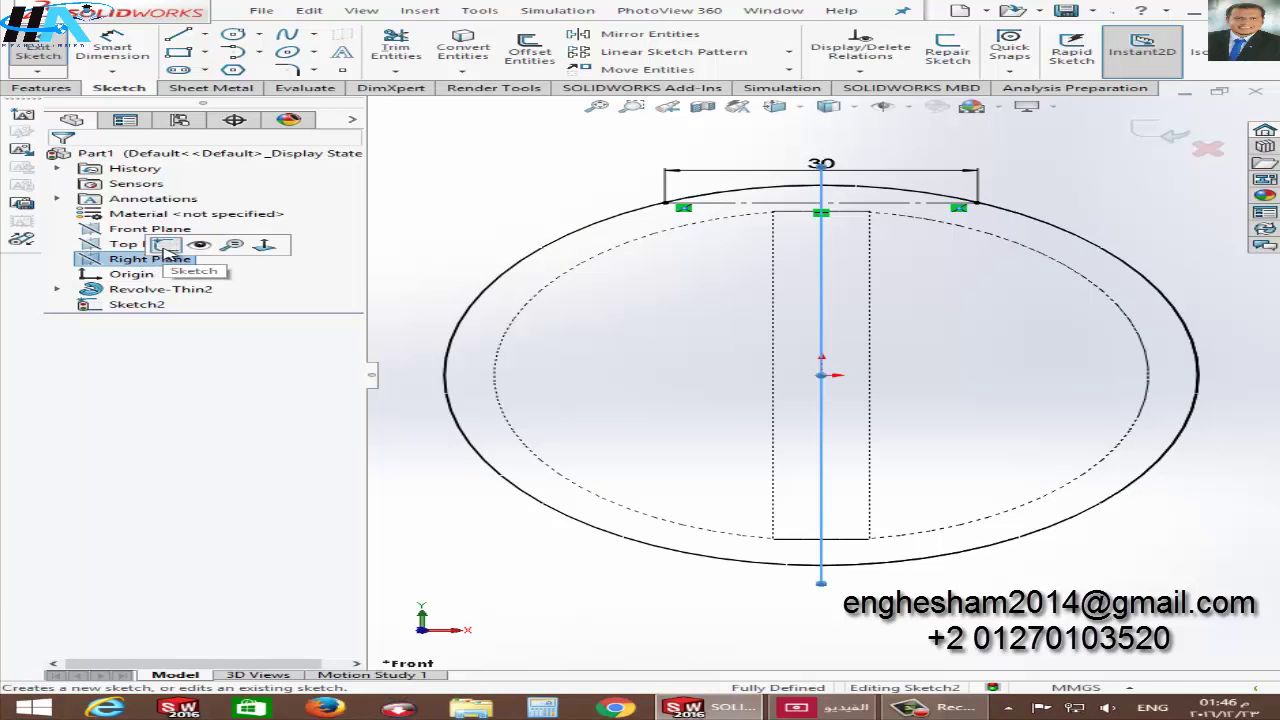
click(165, 251)
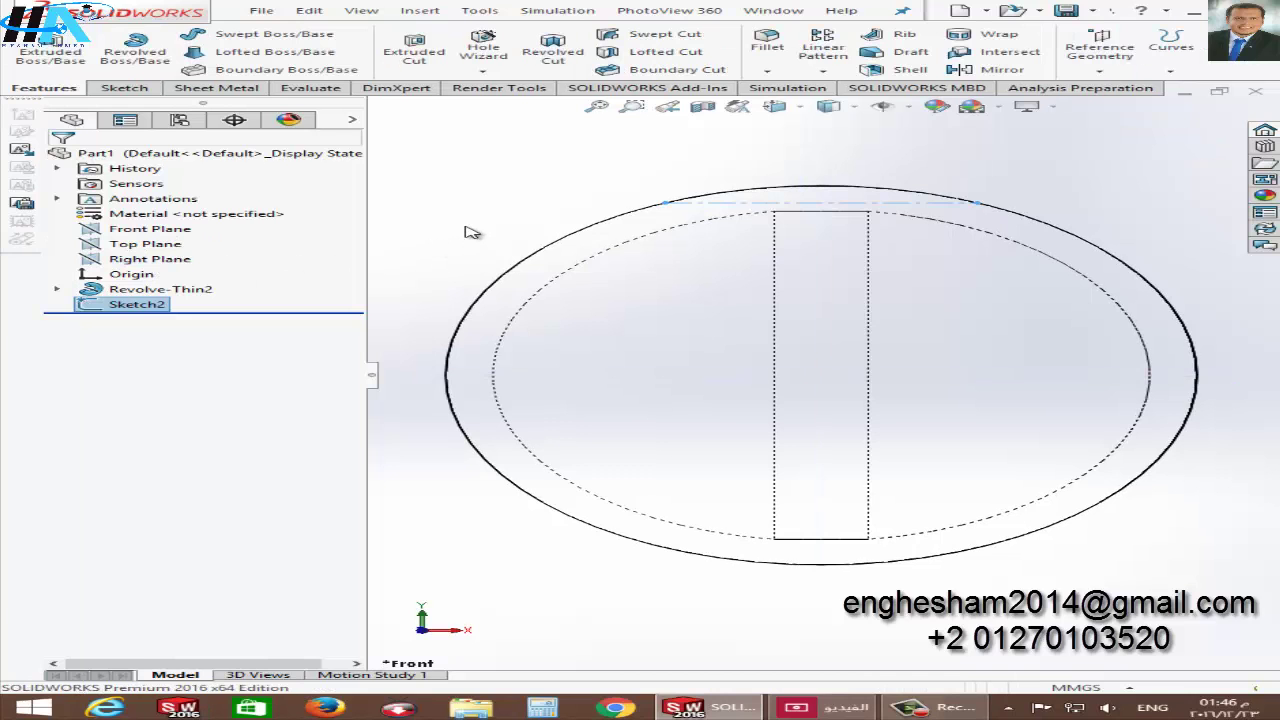
Step: Start a sketch on the Right Plane and view it face-on
key(space)
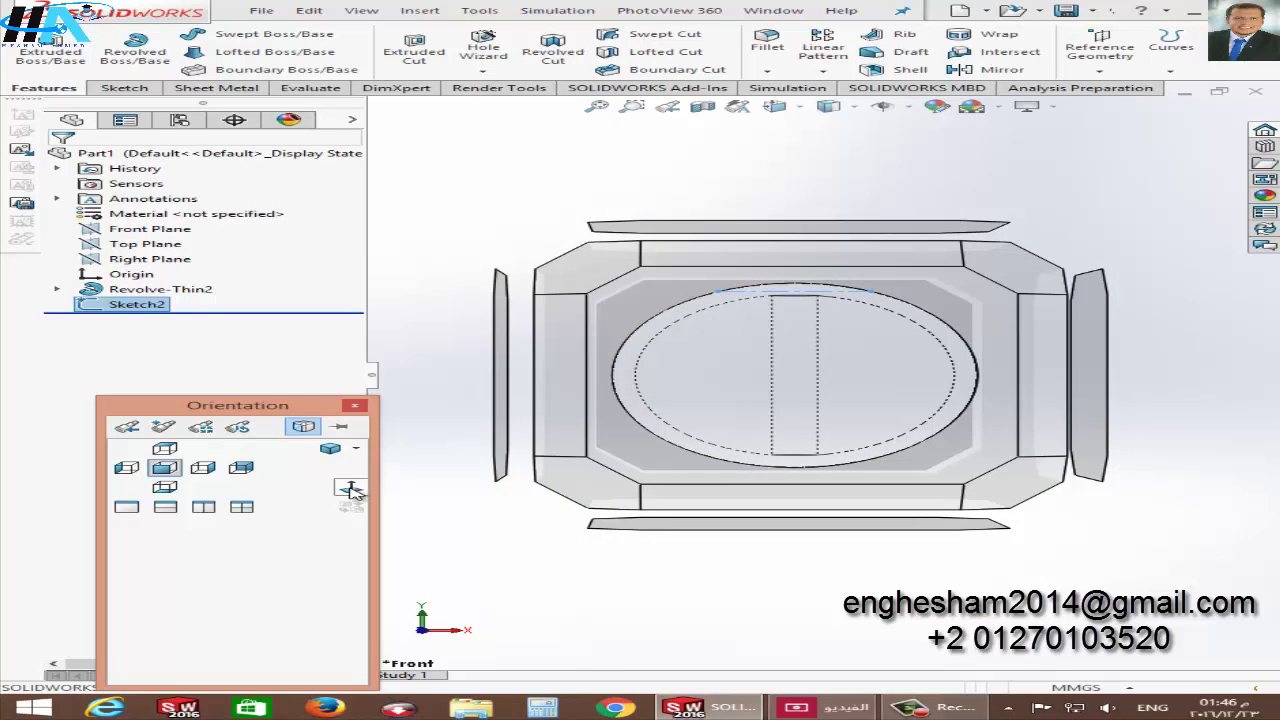
click(349, 488)
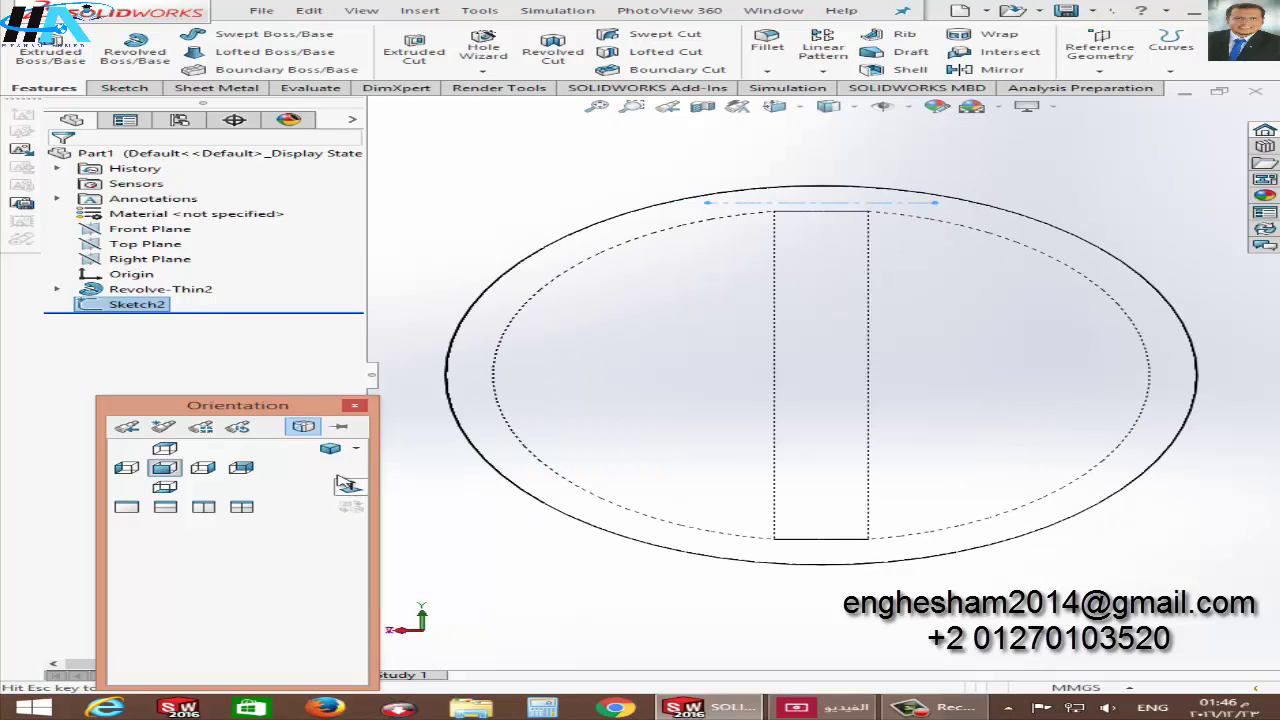
click(143, 88)
click(150, 258)
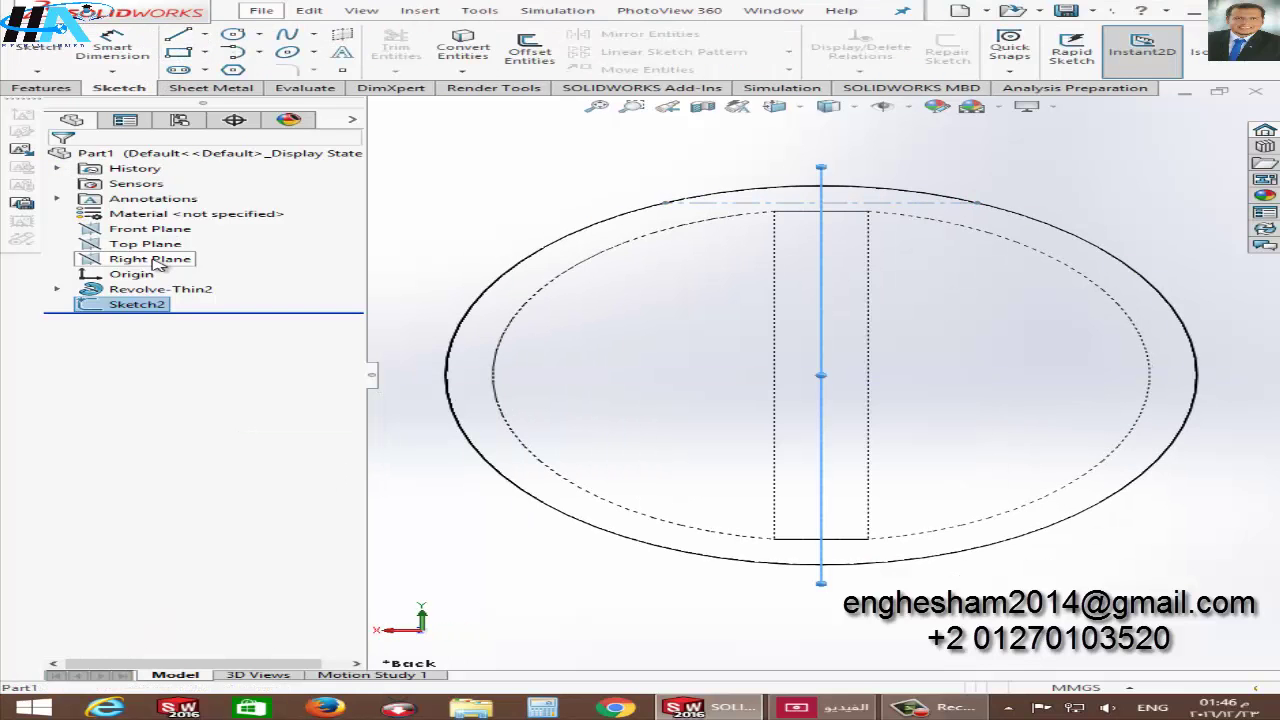
click(195, 247)
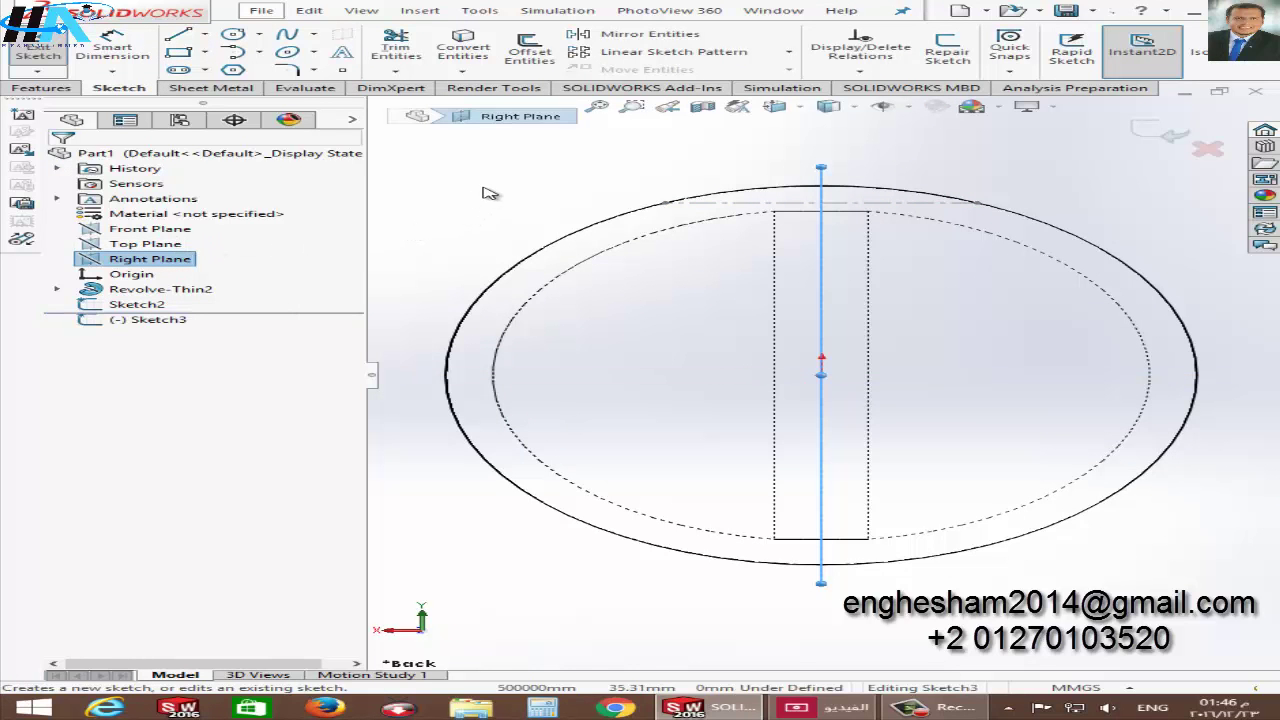
key(space)
click(348, 486)
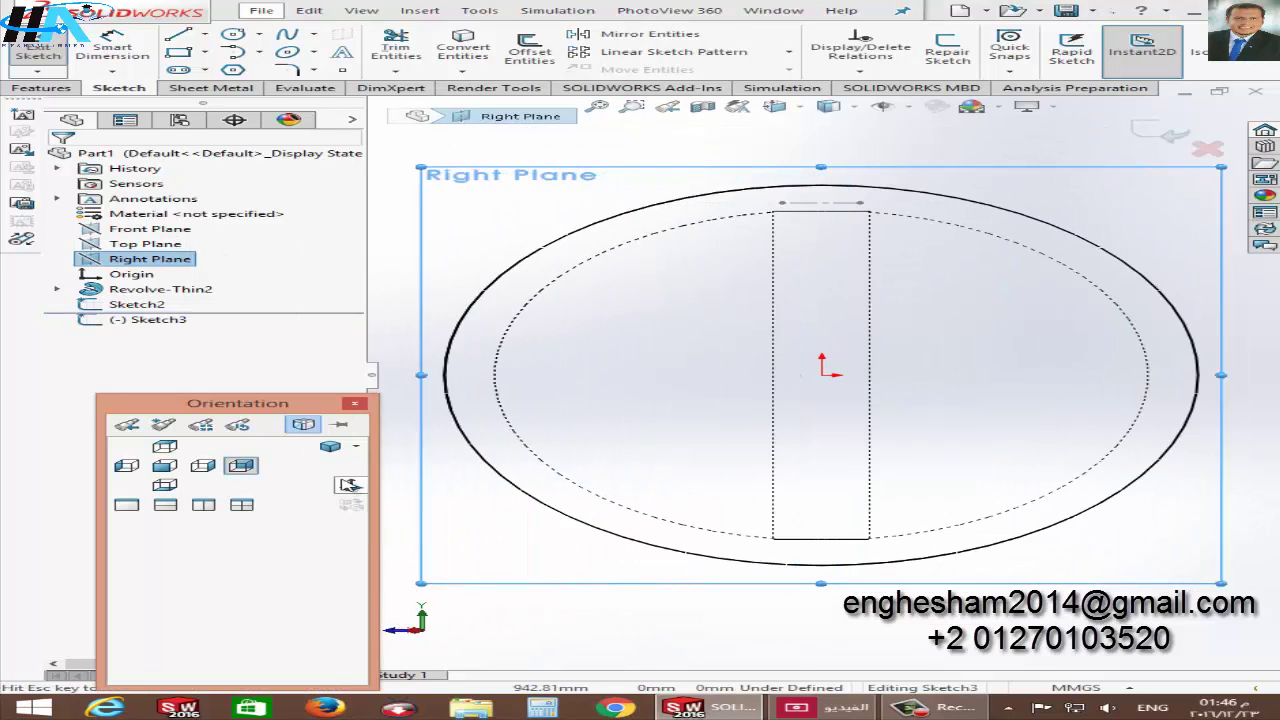
Step: Draw a horizontal line across the sphere's bottom edge
click(180, 38)
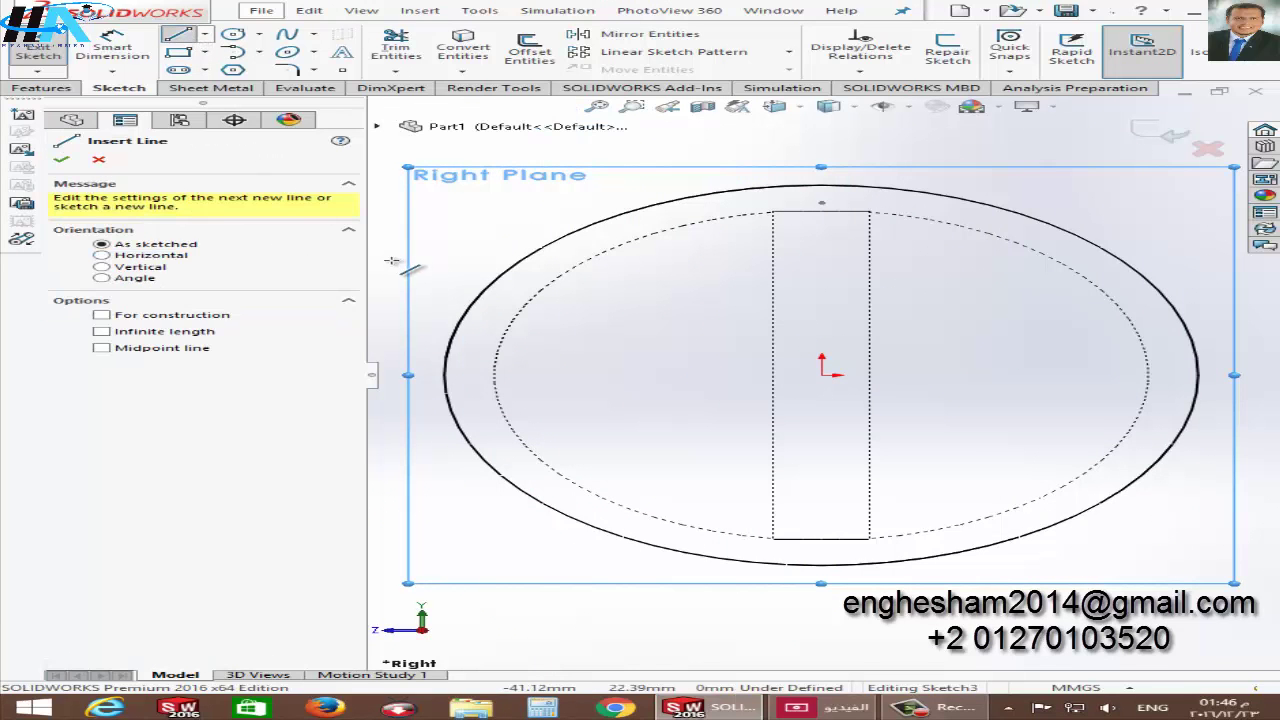
click(640, 544)
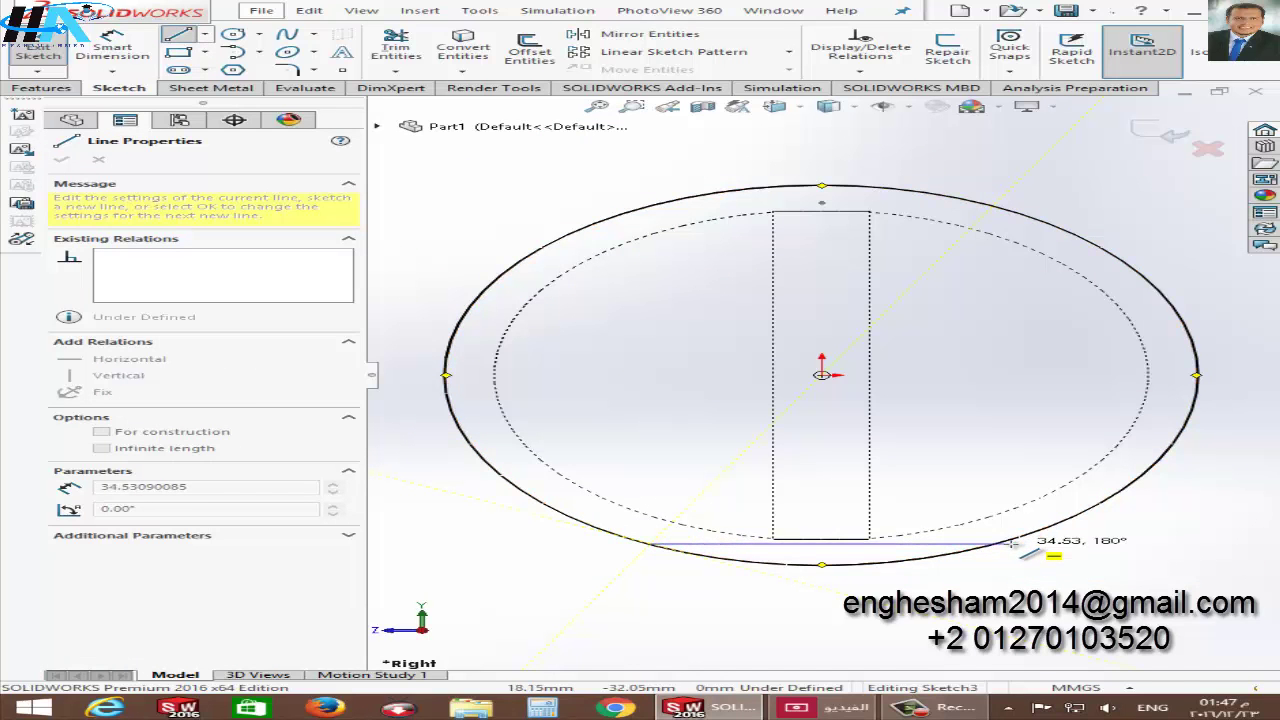
click(1000, 543)
key(Escape)
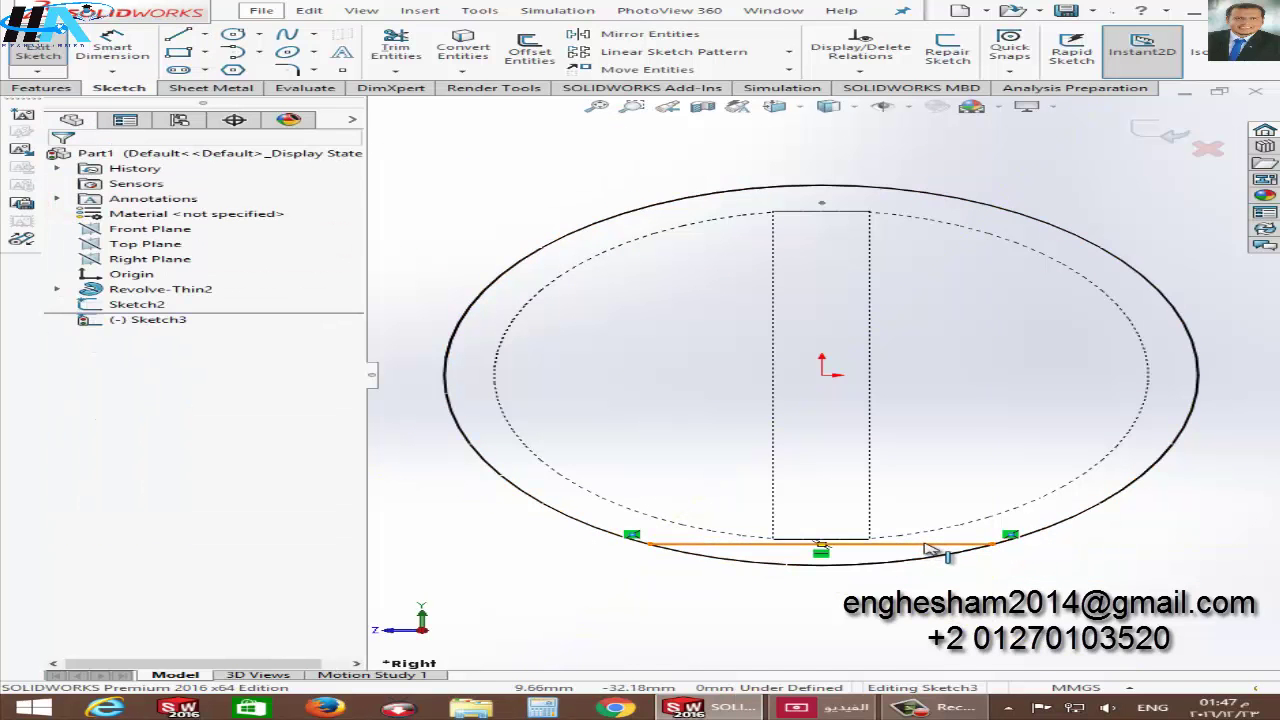
Step: Dimension the bottom line to 30 mm and exit the sketch
click(116, 48)
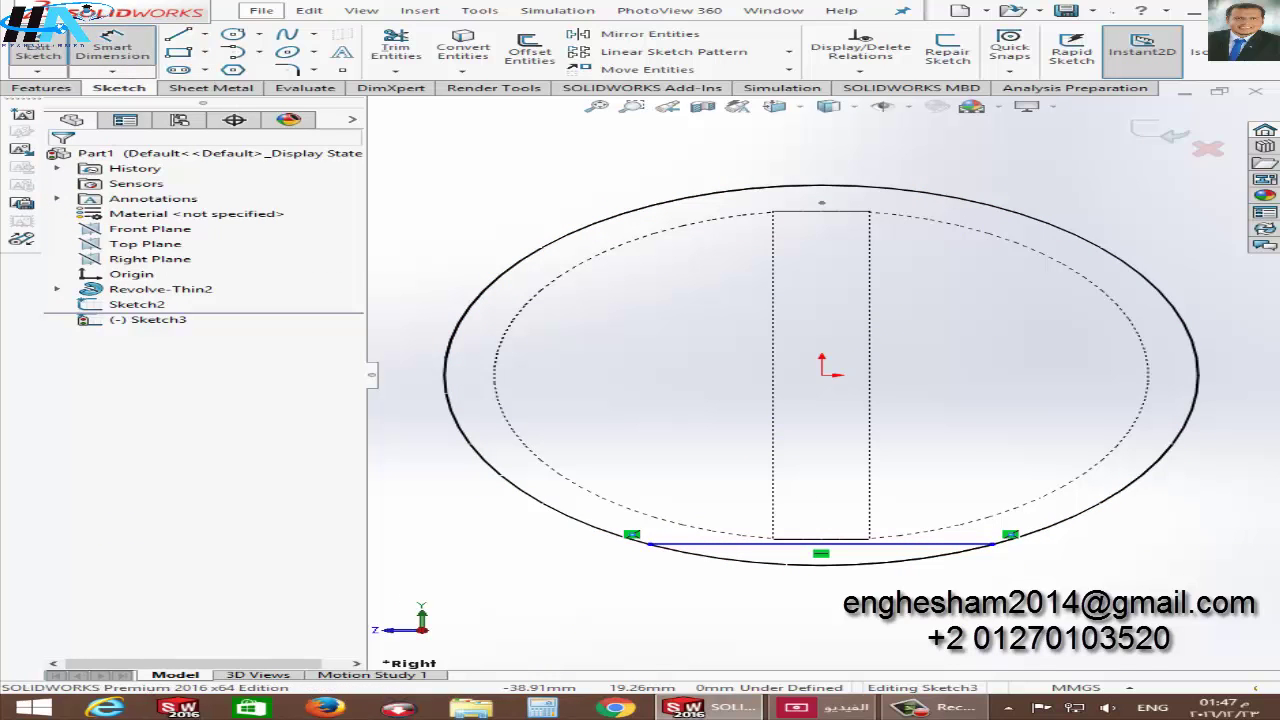
click(755, 545)
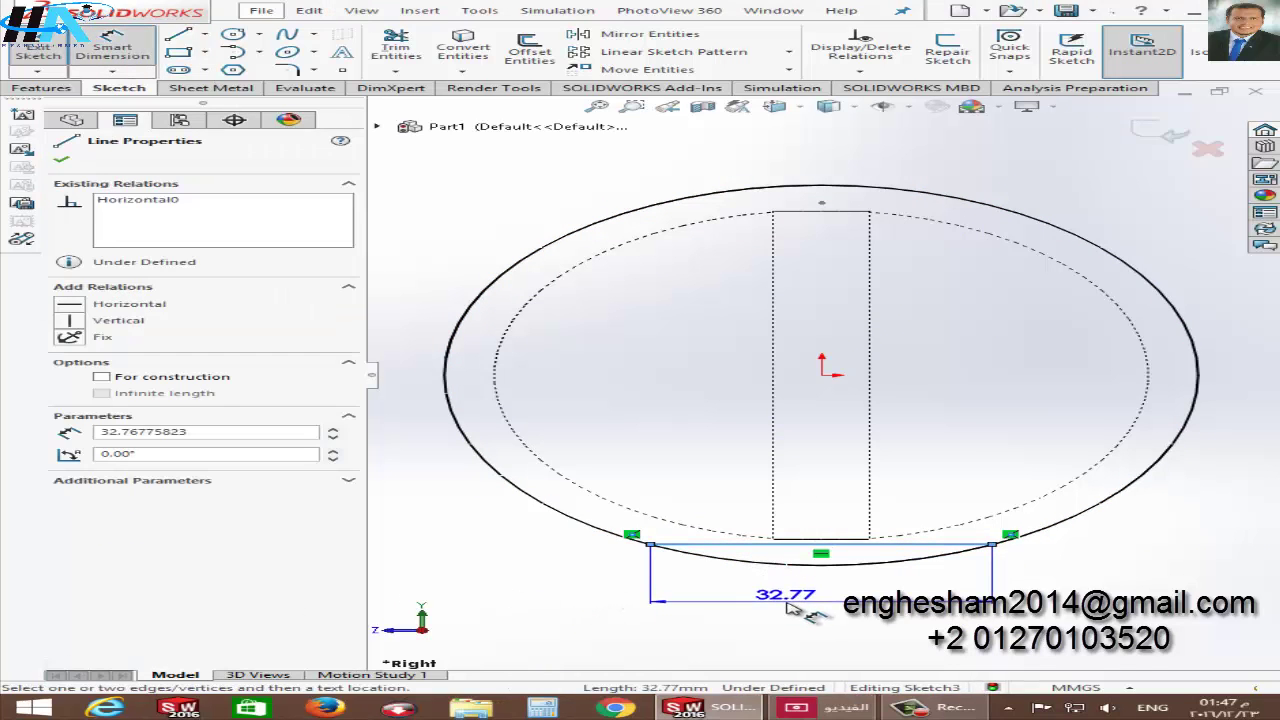
click(790, 607)
text(30)
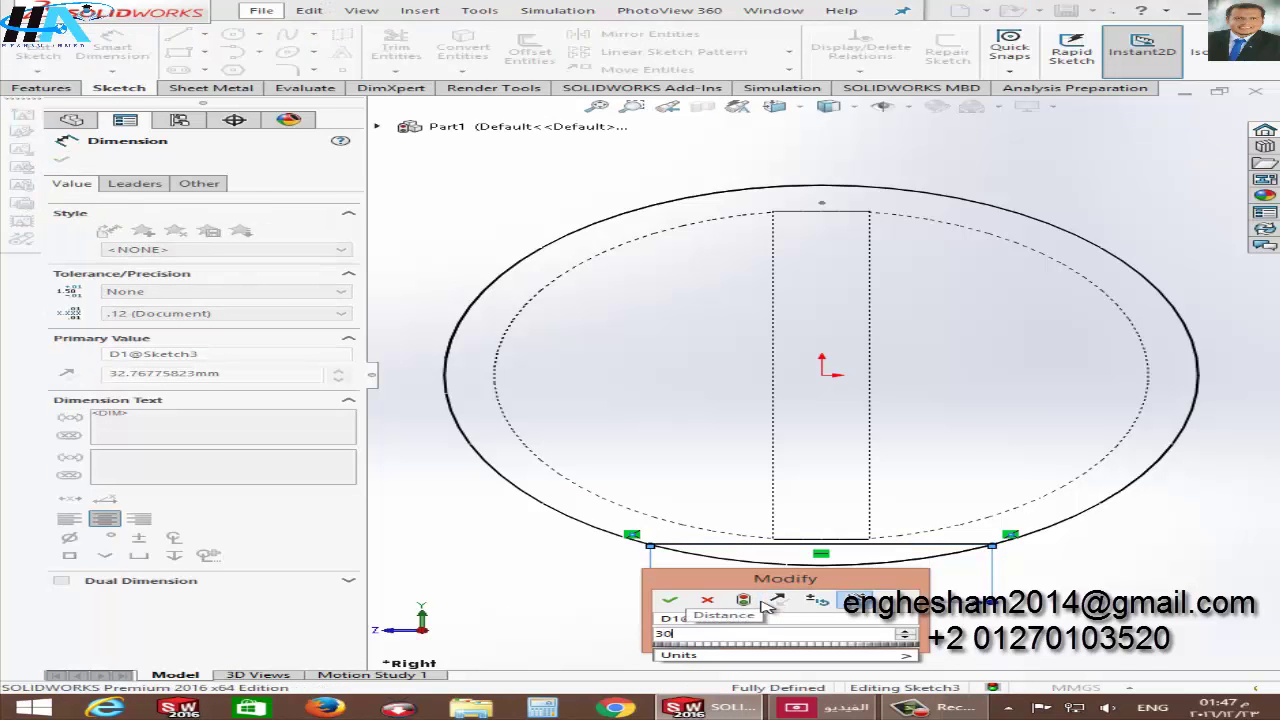
key(Return)
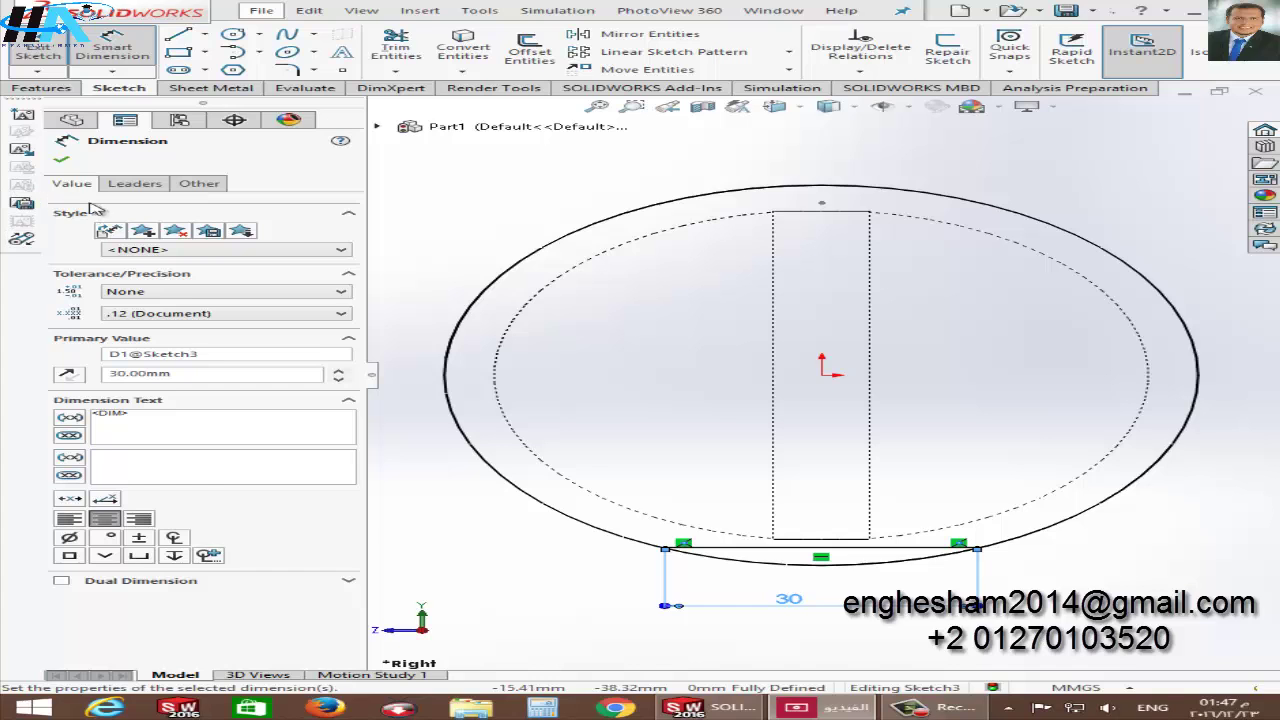
click(37, 58)
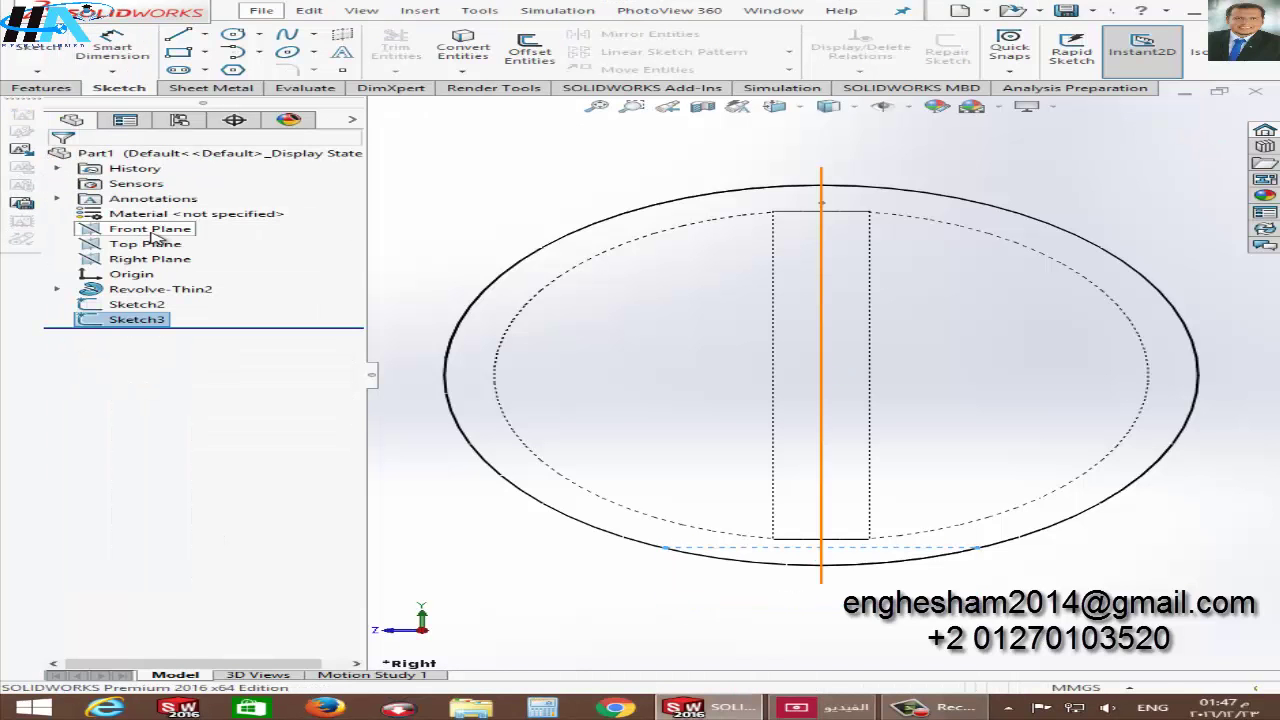
Step: On a face-on Top Plane sketch, draw a corner rectangle inside the sphere outline
click(140, 246)
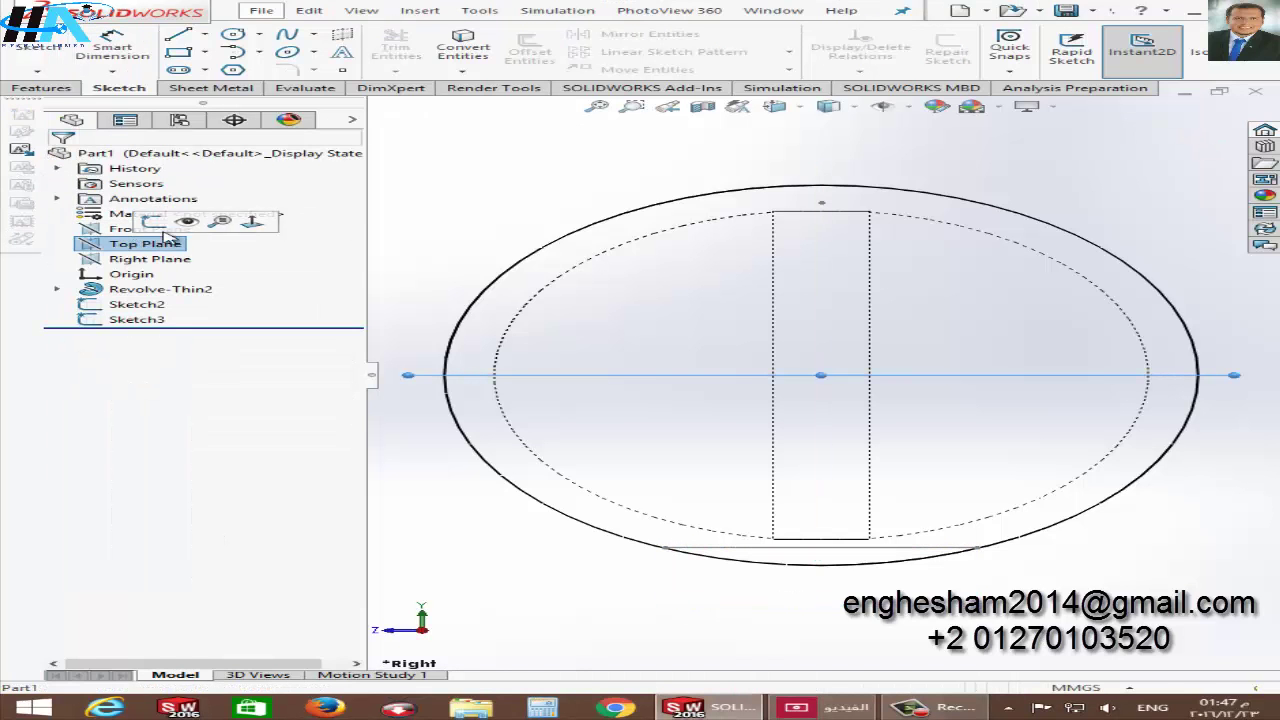
click(117, 217)
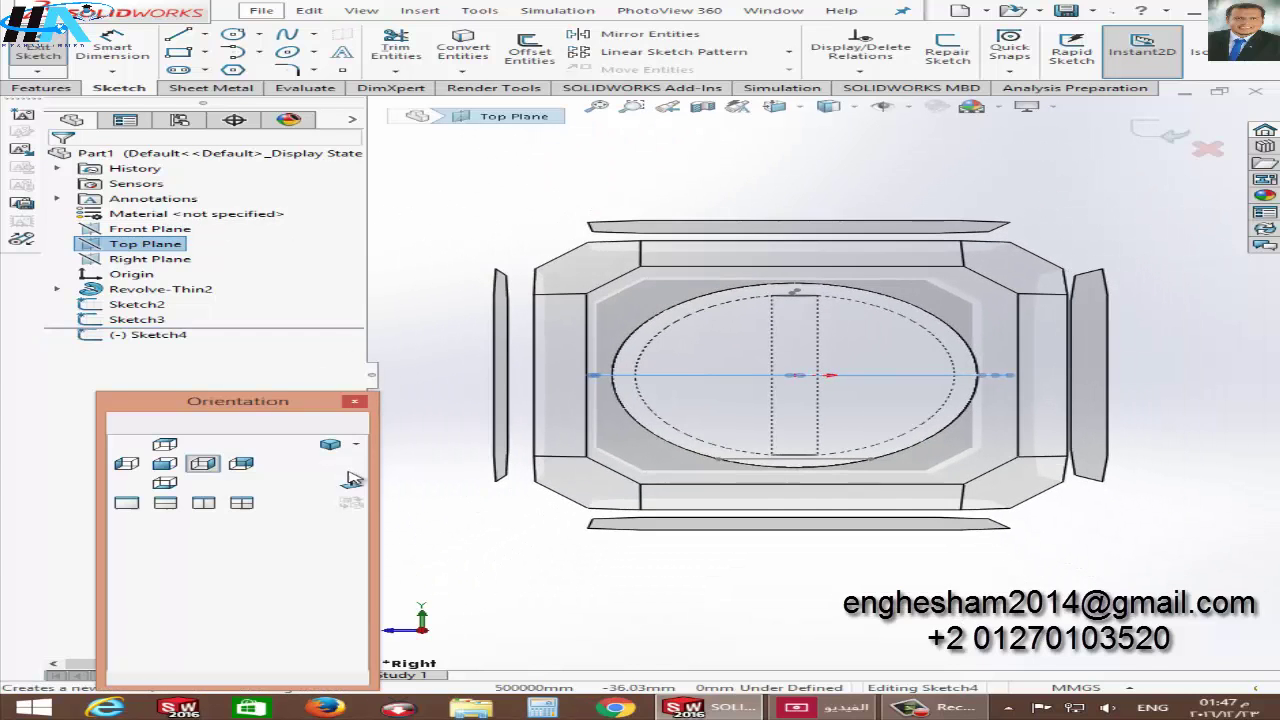
click(350, 479)
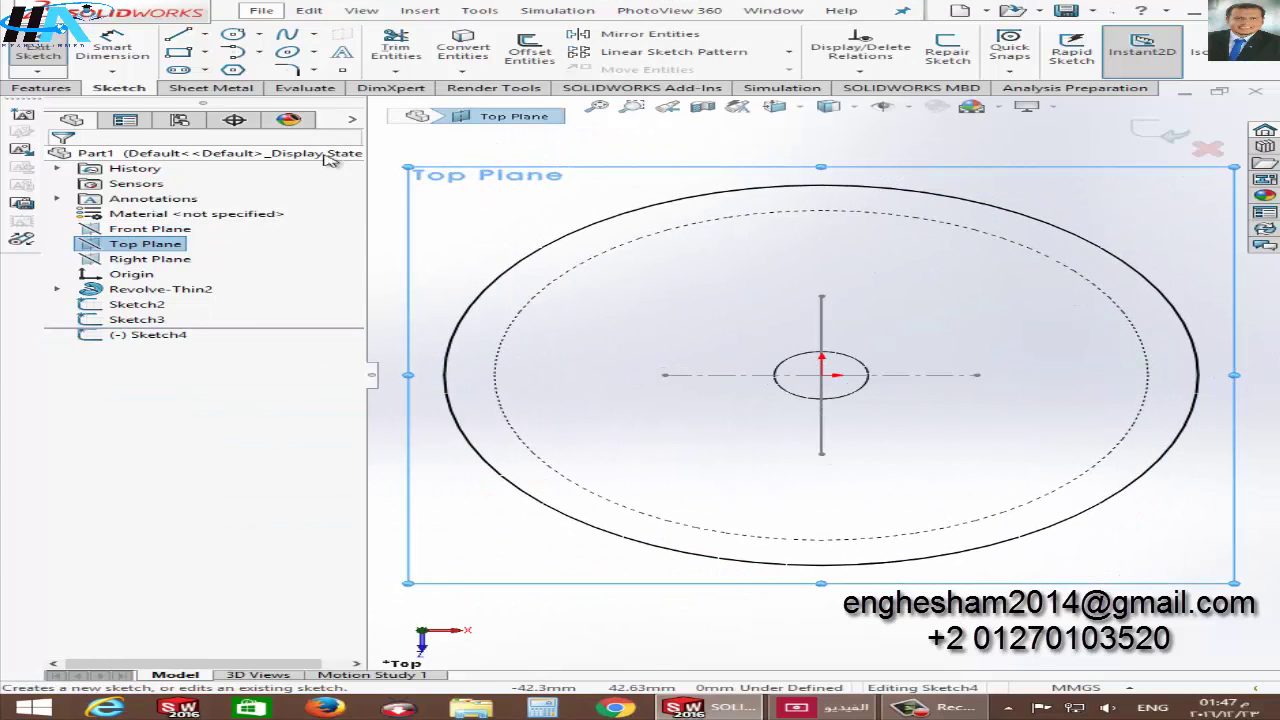
click(176, 55)
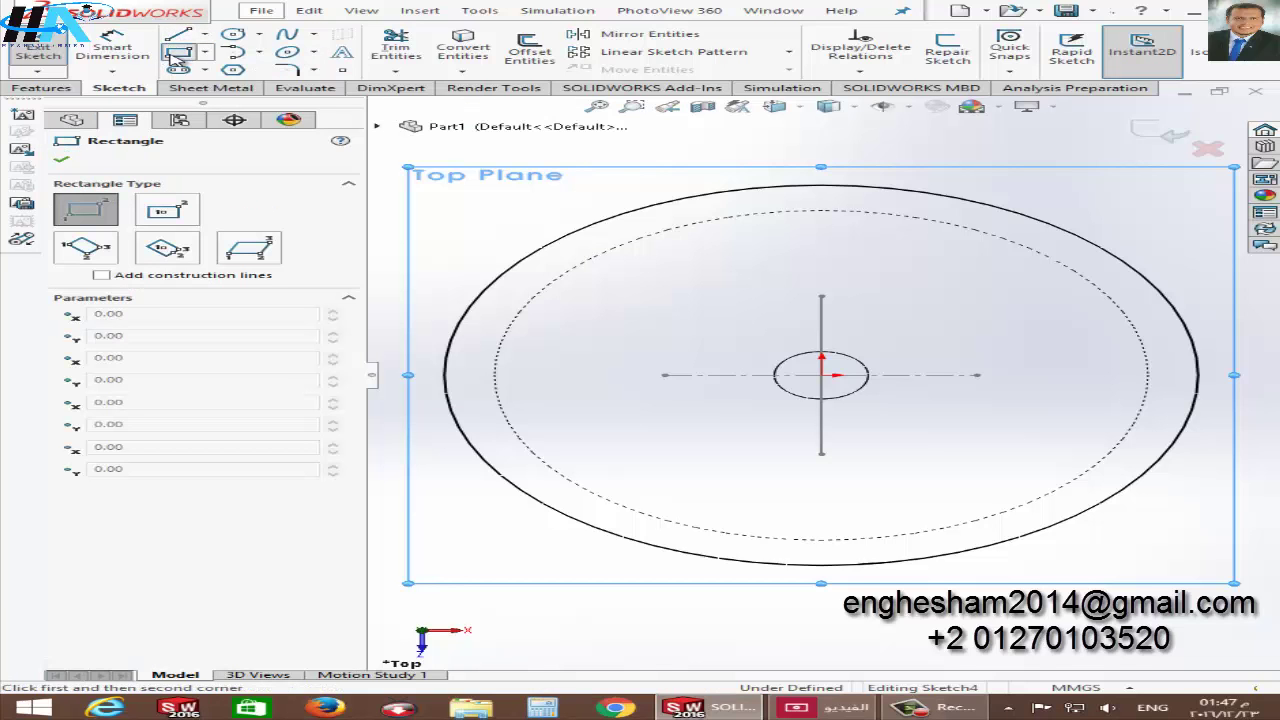
click(567, 236)
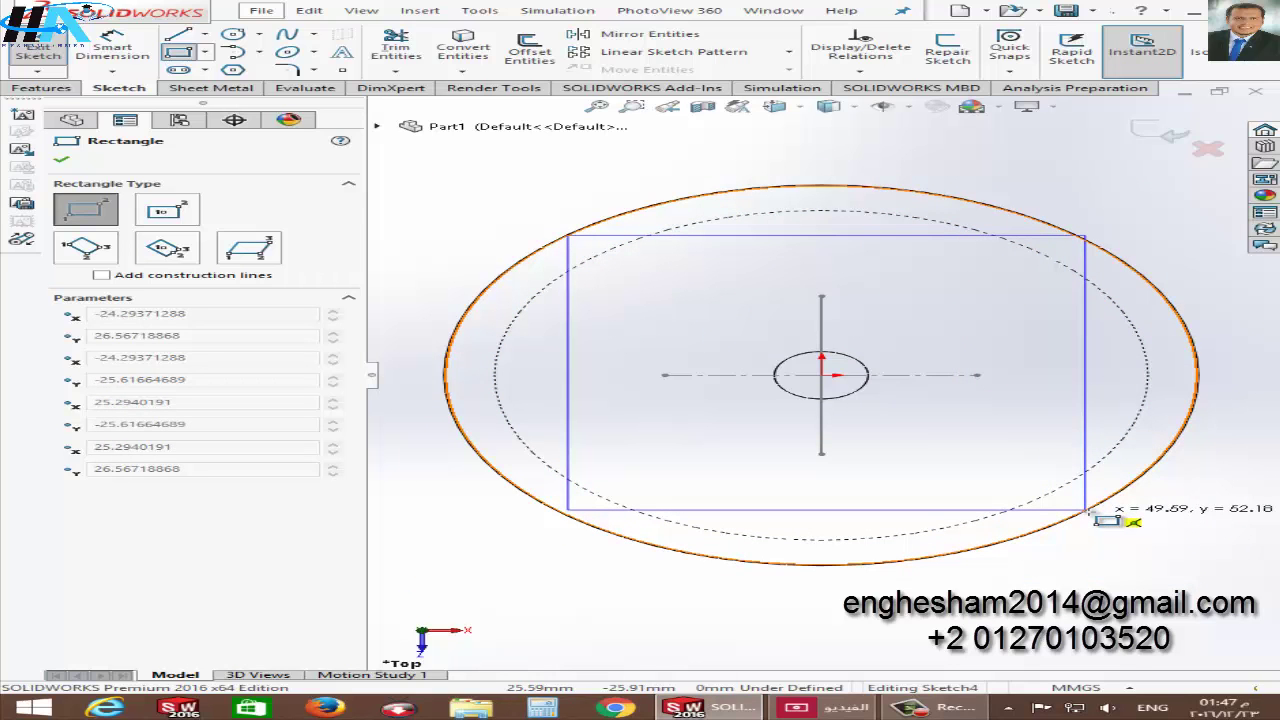
click(1086, 510)
key(Escape)
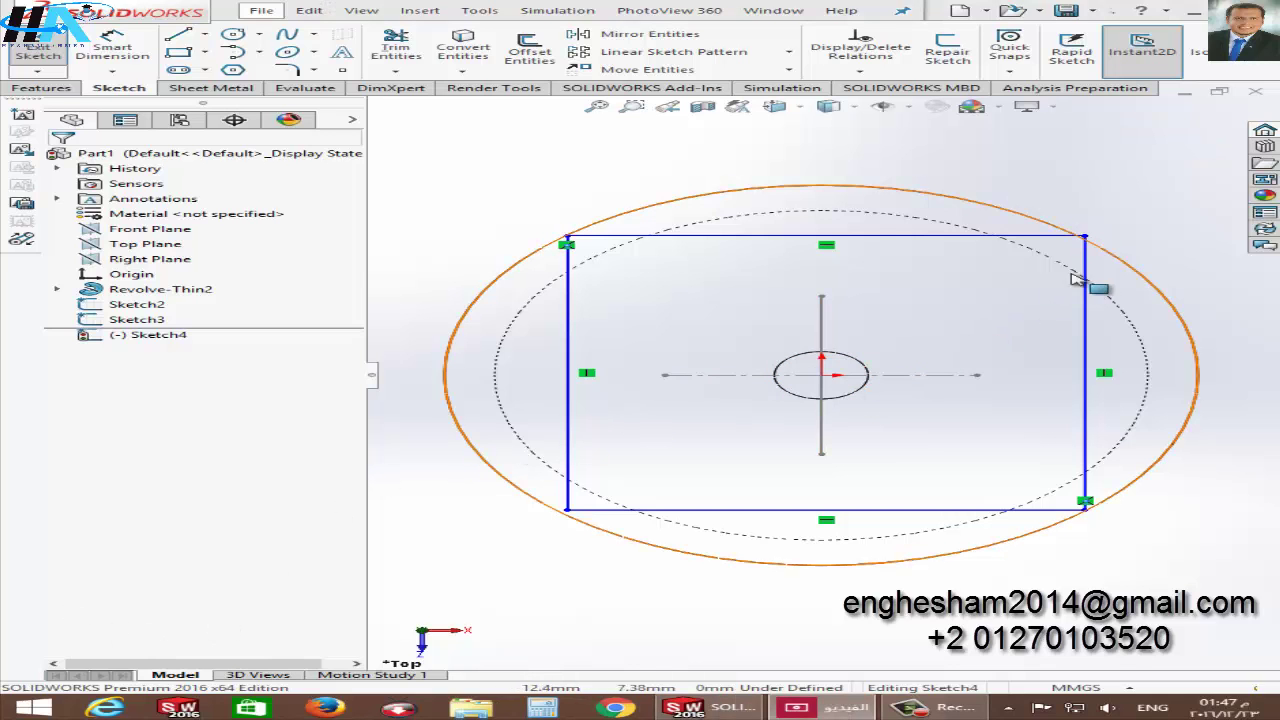
Step: Make the rectangle's top-right corner coincident with the sphere's outer circle
click(1086, 238)
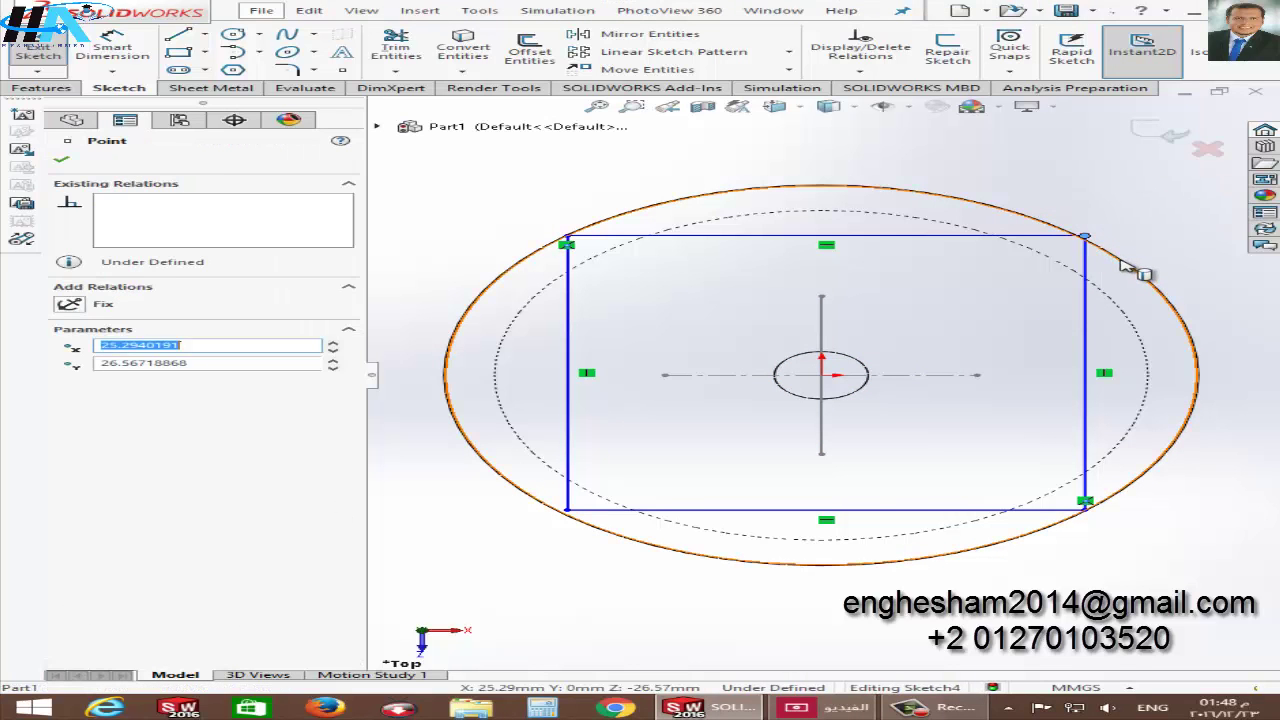
ctrl+click(1131, 269)
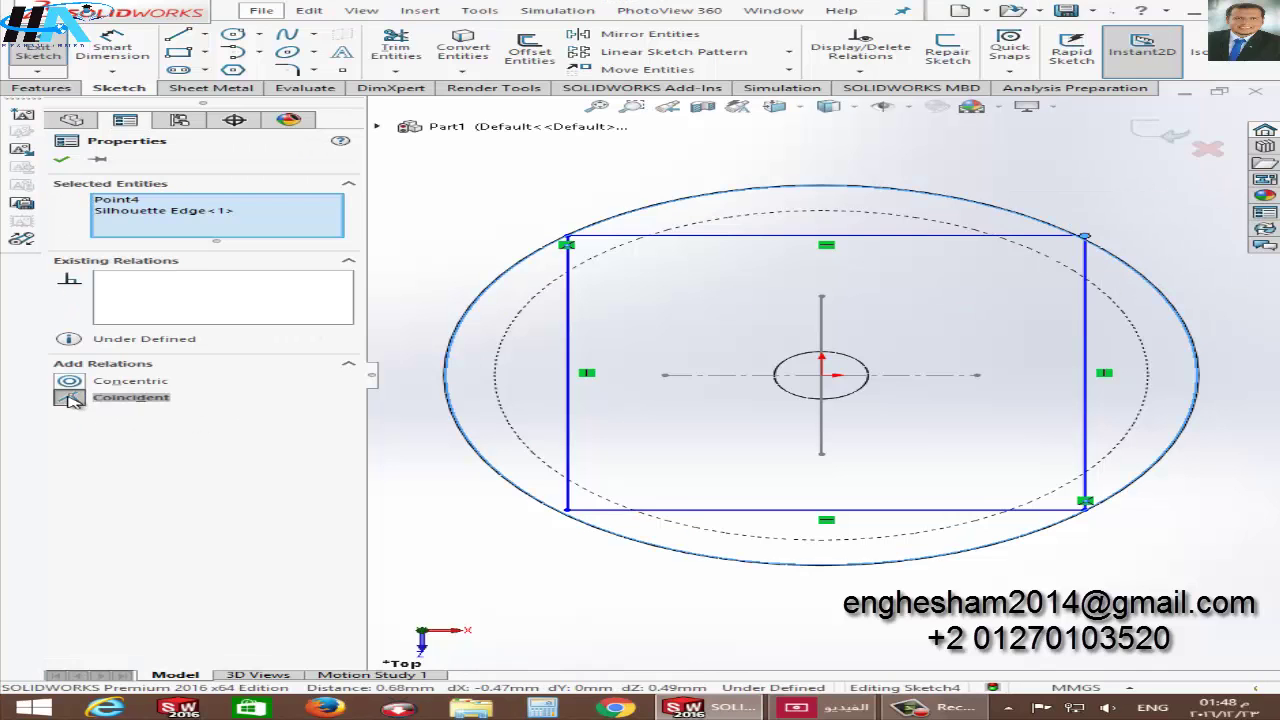
click(72, 398)
click(640, 528)
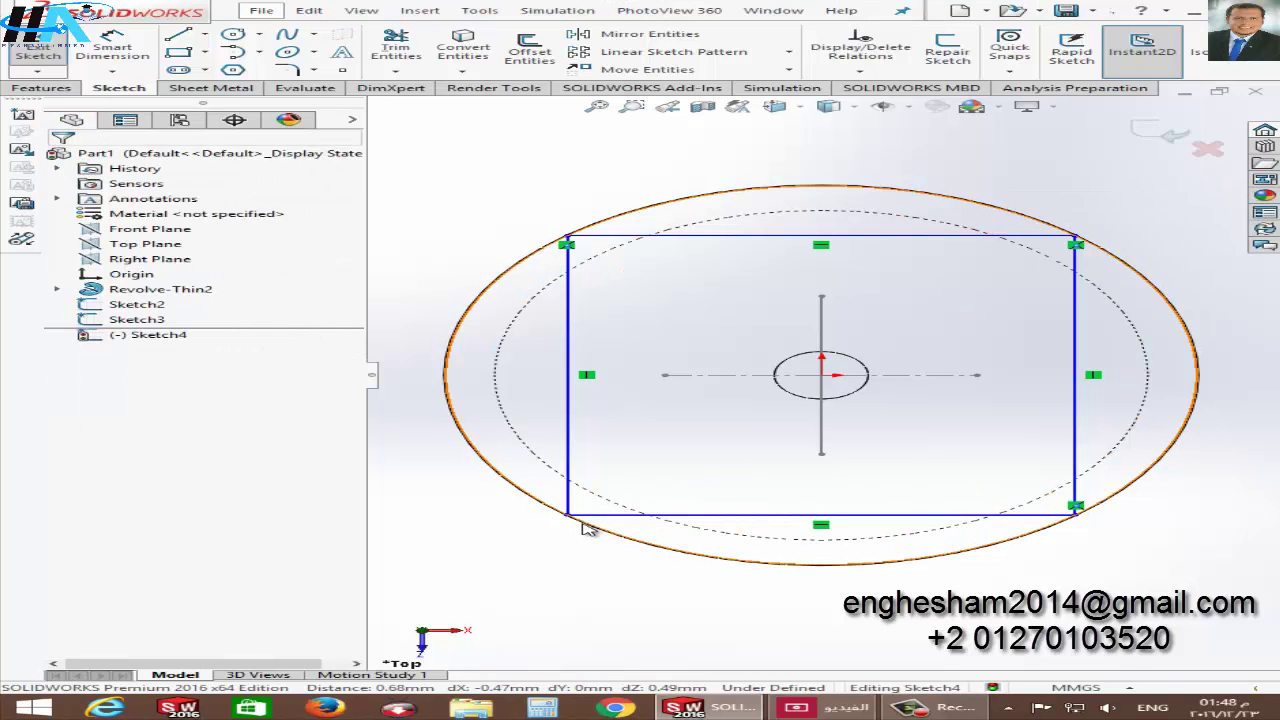
click(588, 530)
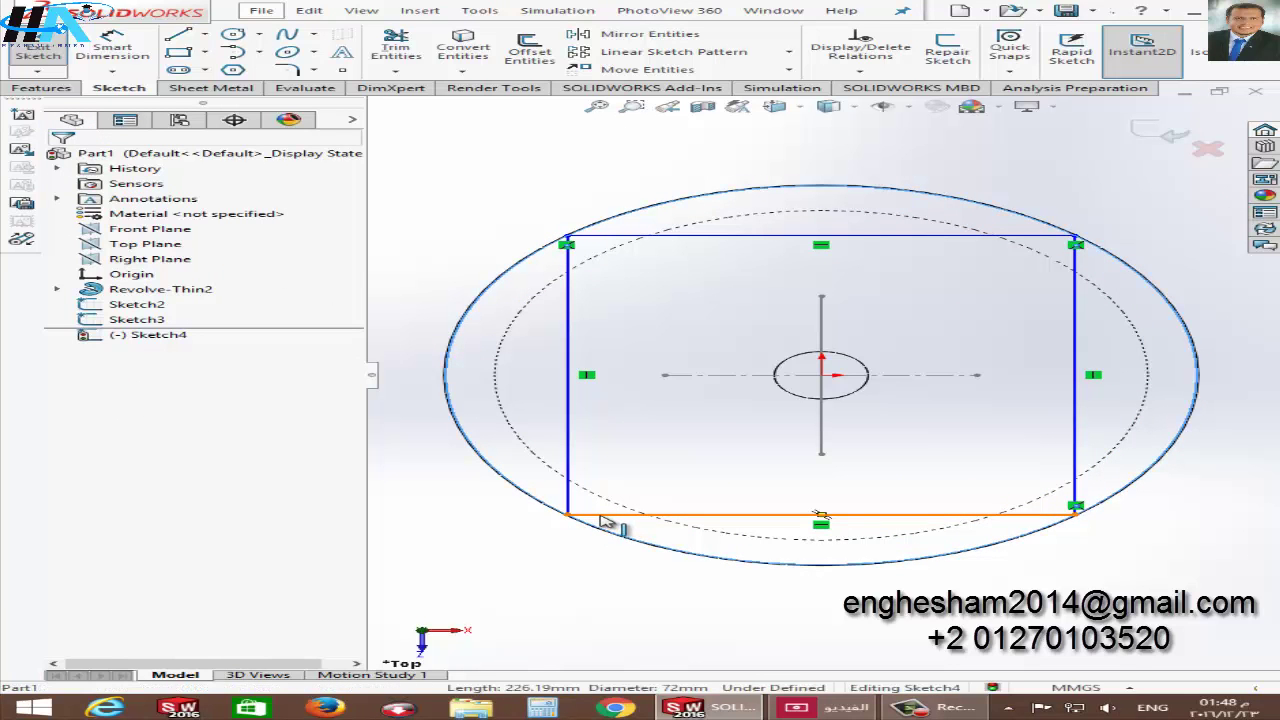
ctrl+click(603, 516)
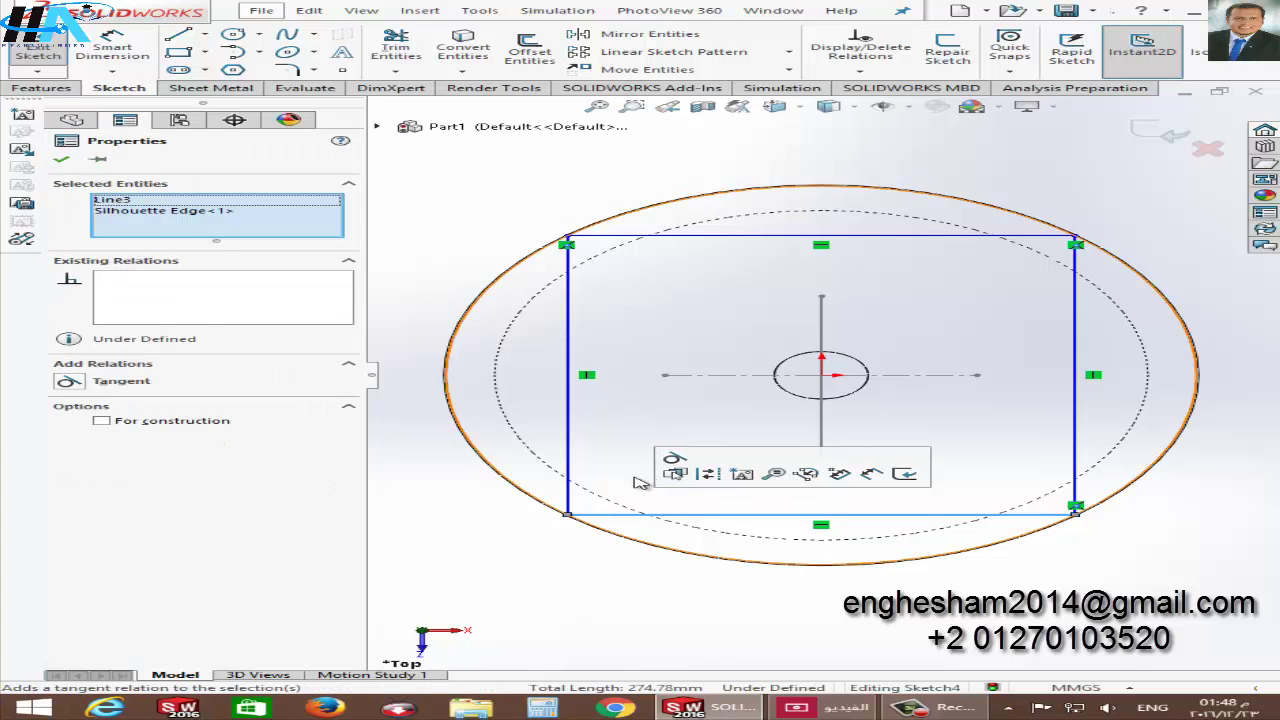
click(563, 531)
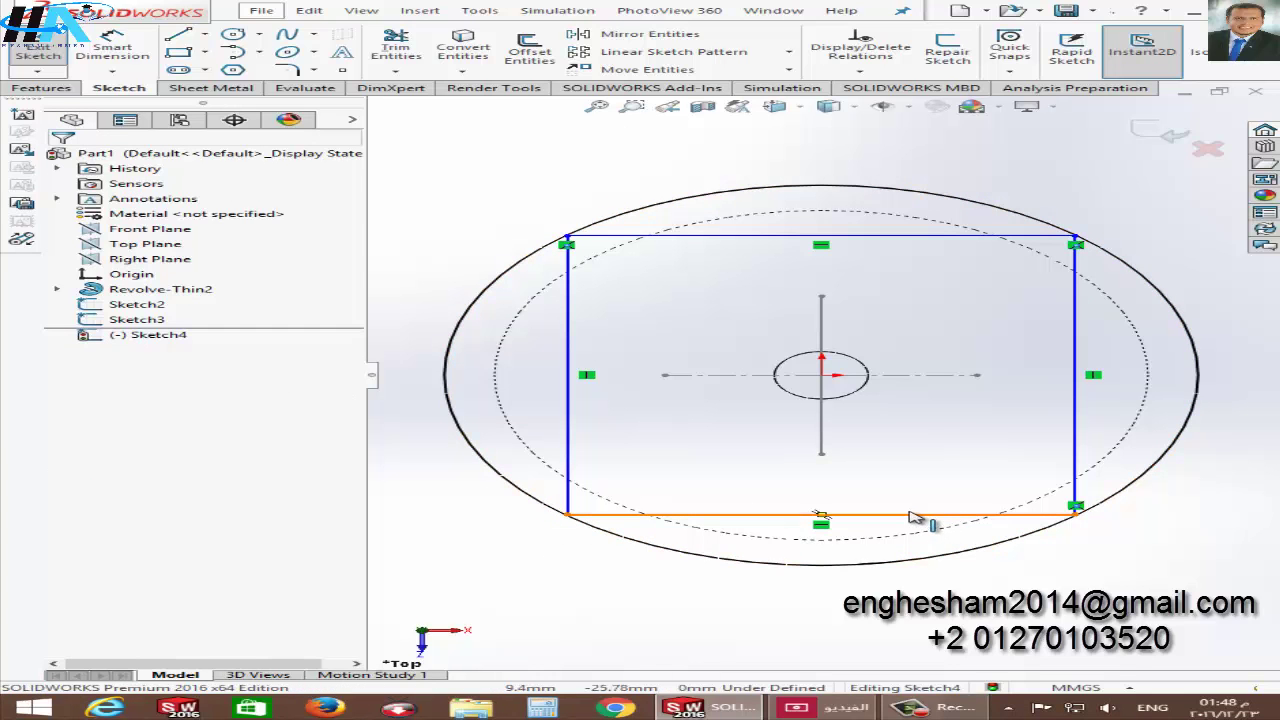
Step: Make the rectangle's bottom and right sides equal, forming a square, and exit Sketch4
click(986, 514)
ctrl+click(1077, 412)
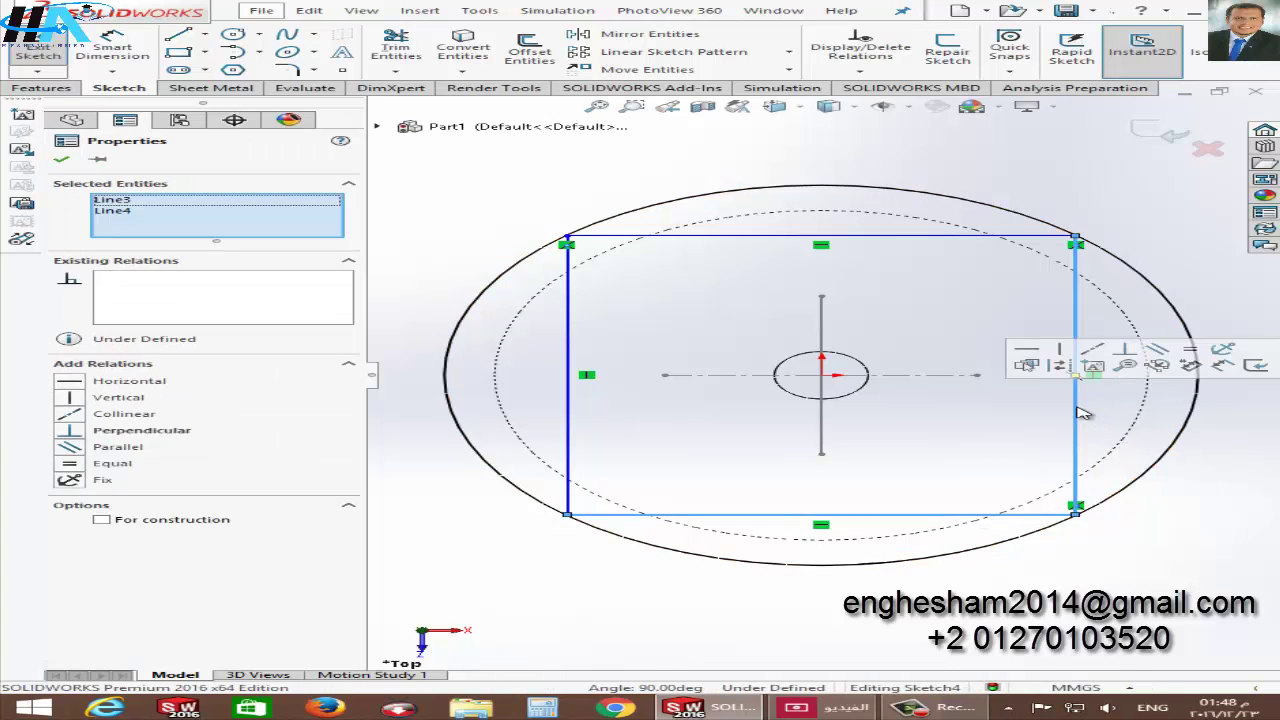
click(1189, 350)
click(680, 614)
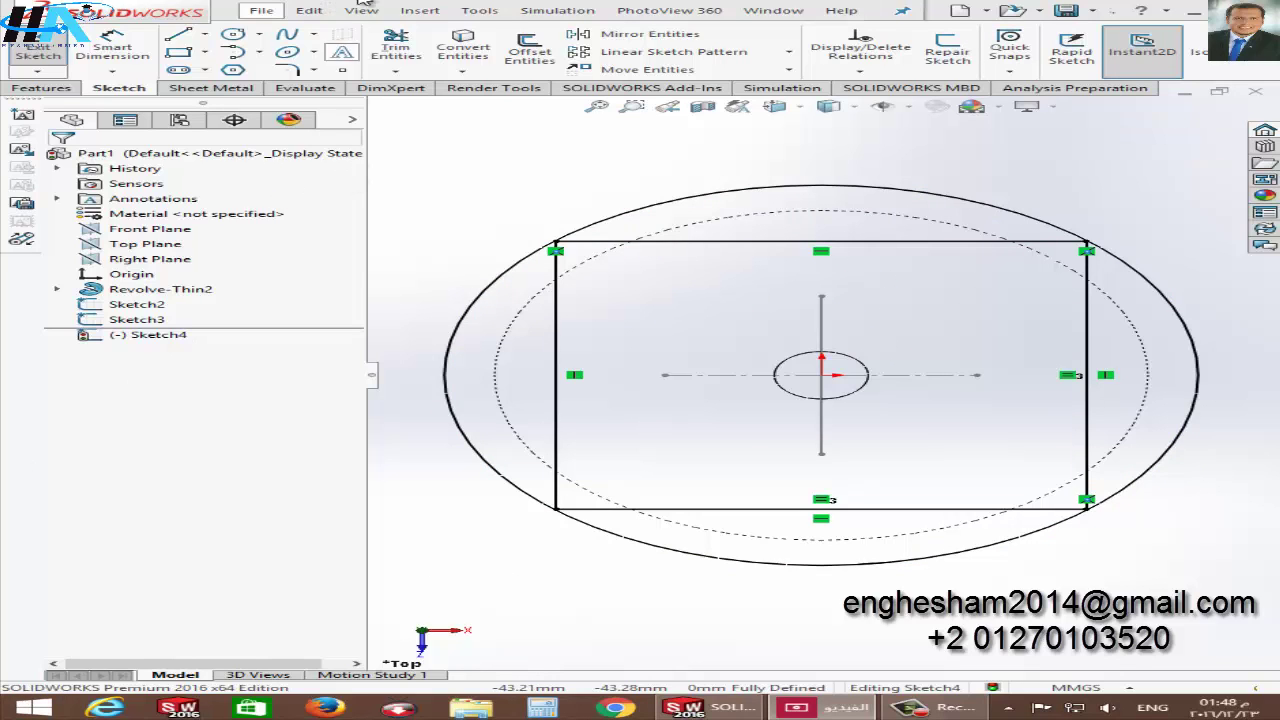
click(40, 48)
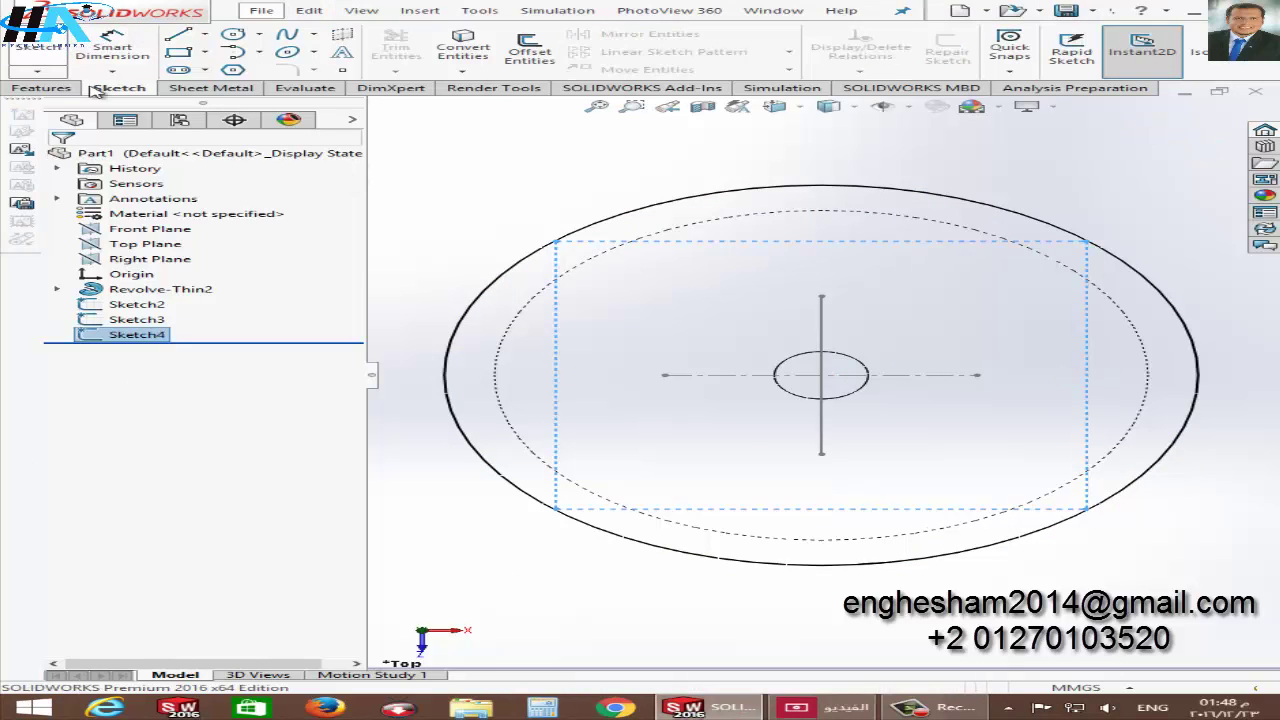
mouse_move(617, 440)
middle_down()
mouse_move(586, 408)
mouse_move(571, 294)
mouse_move(549, 266)
mouse_move(550, 322)
middle_up()
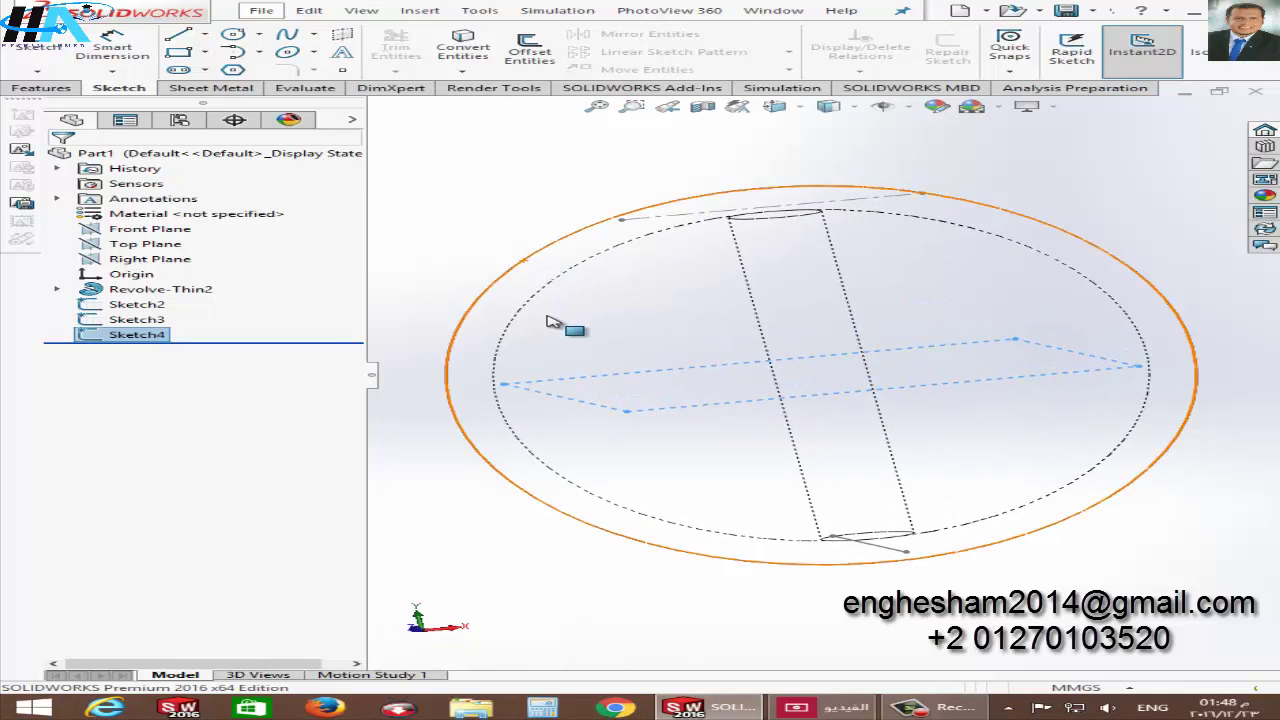
click(42, 73)
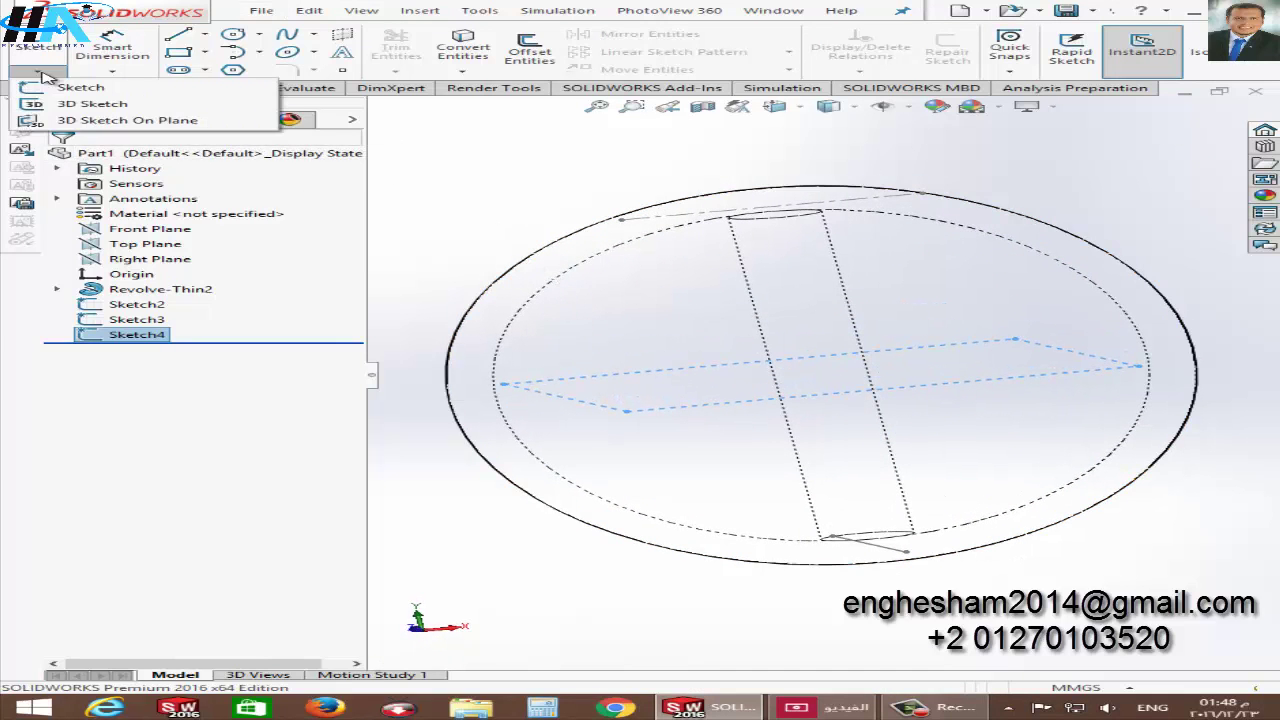
Step: Start a 3D sketch and begin a spline at the diamond's bottom corner through the sphere's right edge
click(92, 106)
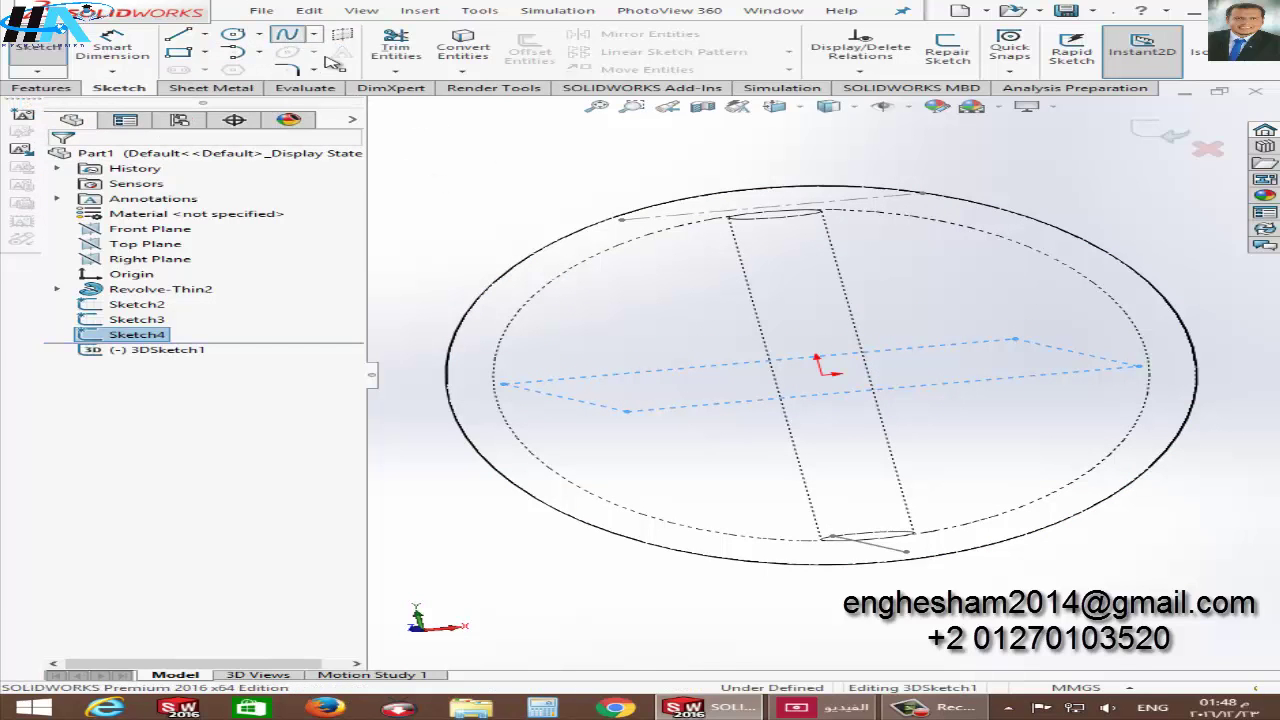
middle_drag(530, 295, 651, 360)
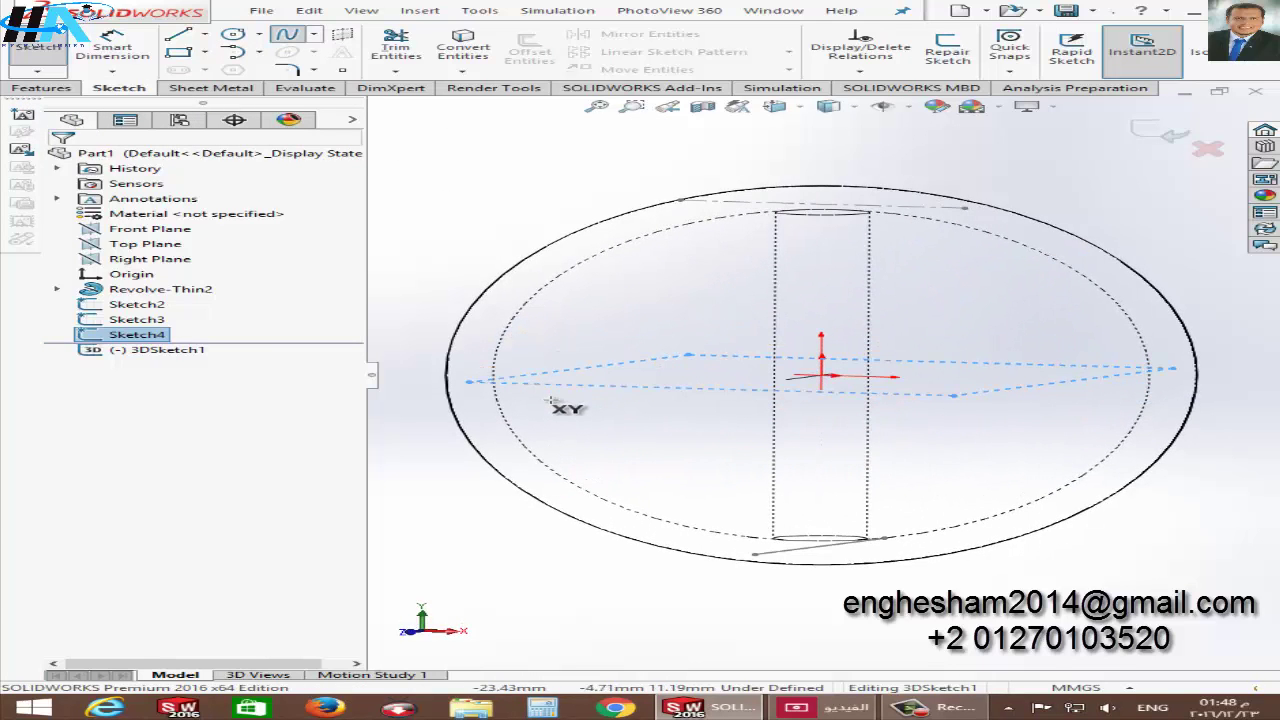
mouse_move(587, 410)
middle_down()
mouse_move(486, 434)
mouse_move(523, 434)
mouse_move(483, 452)
middle_up()
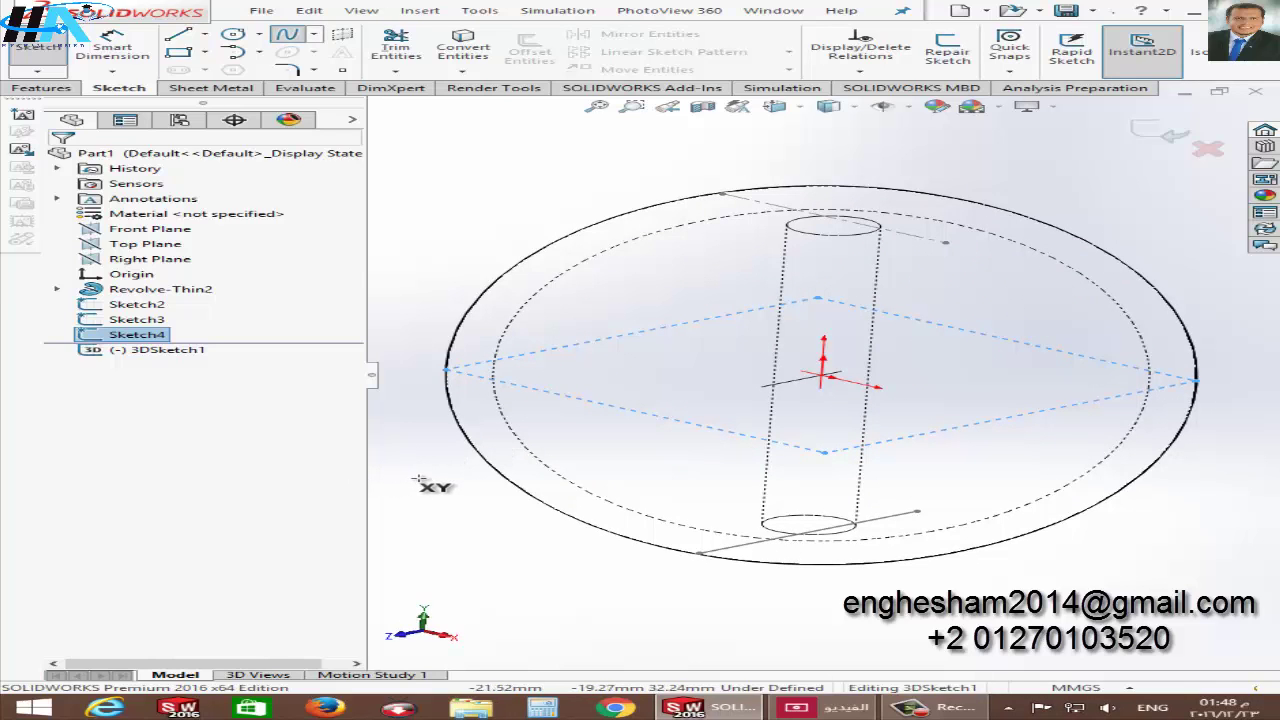
click(824, 455)
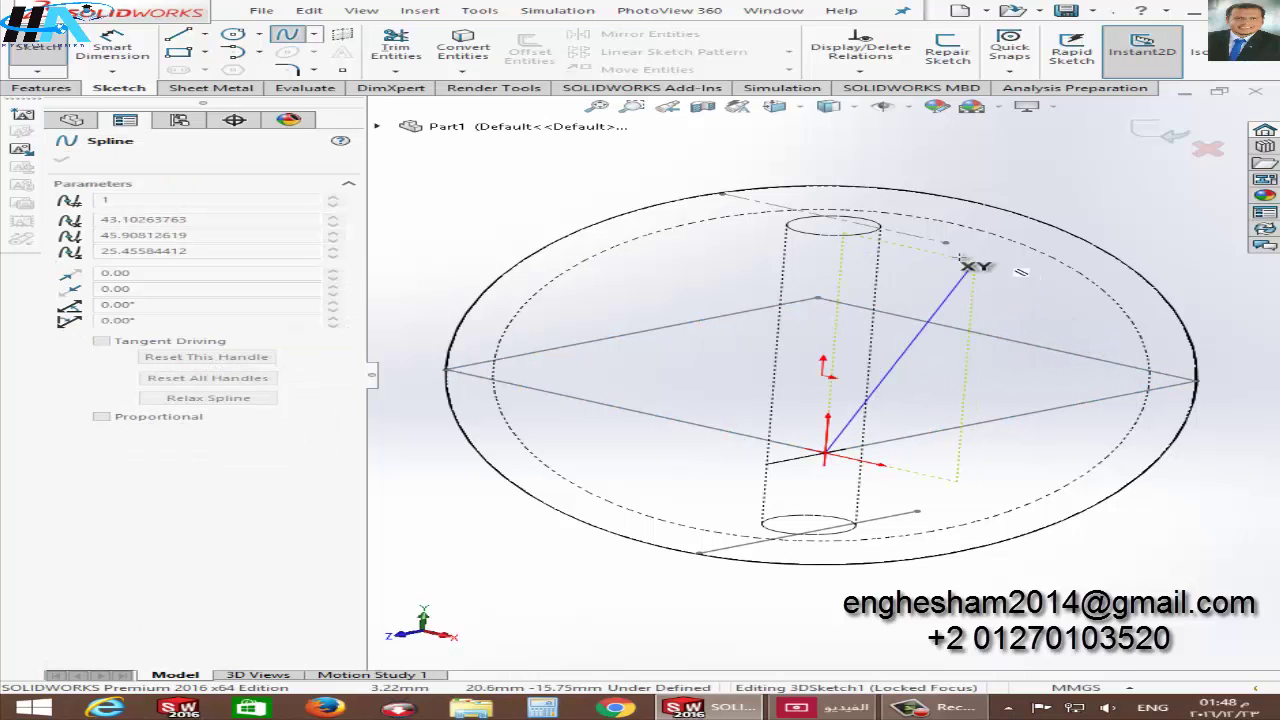
click(945, 243)
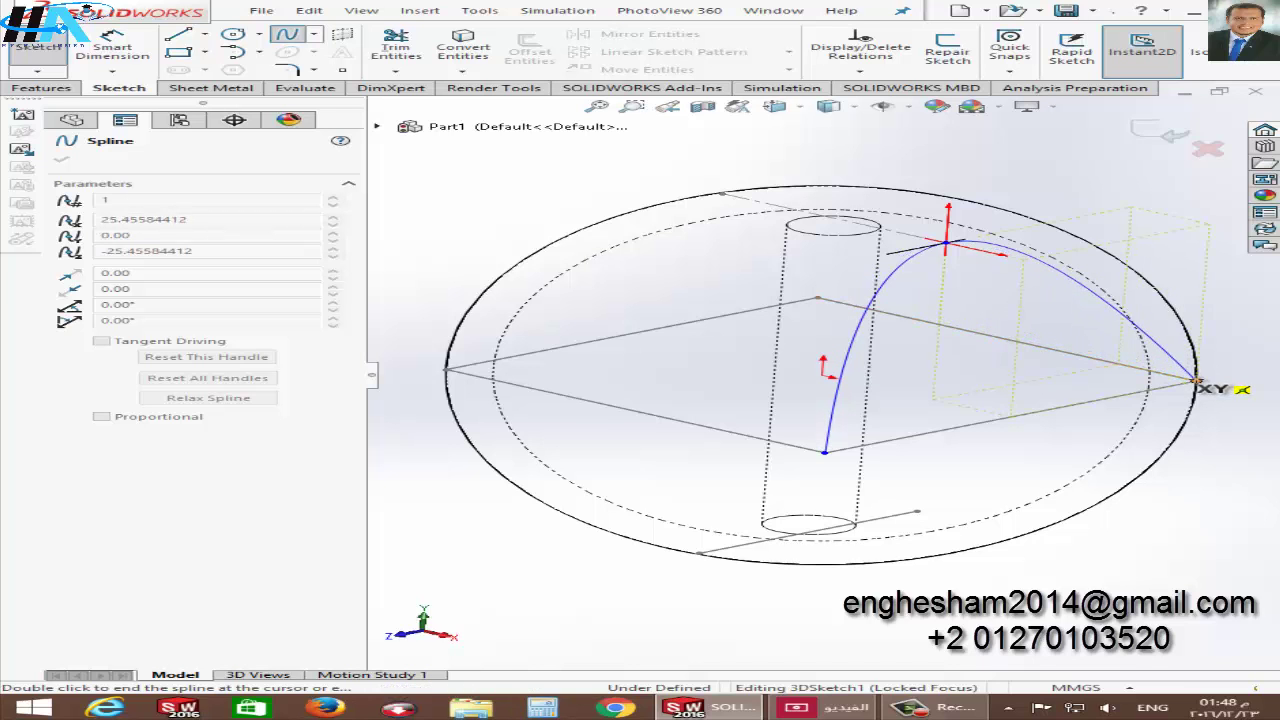
click(1197, 381)
mouse_move(1134, 466)
middle_down()
mouse_move(1022, 470)
mouse_move(910, 501)
mouse_move(1086, 500)
middle_up()
click(1113, 481)
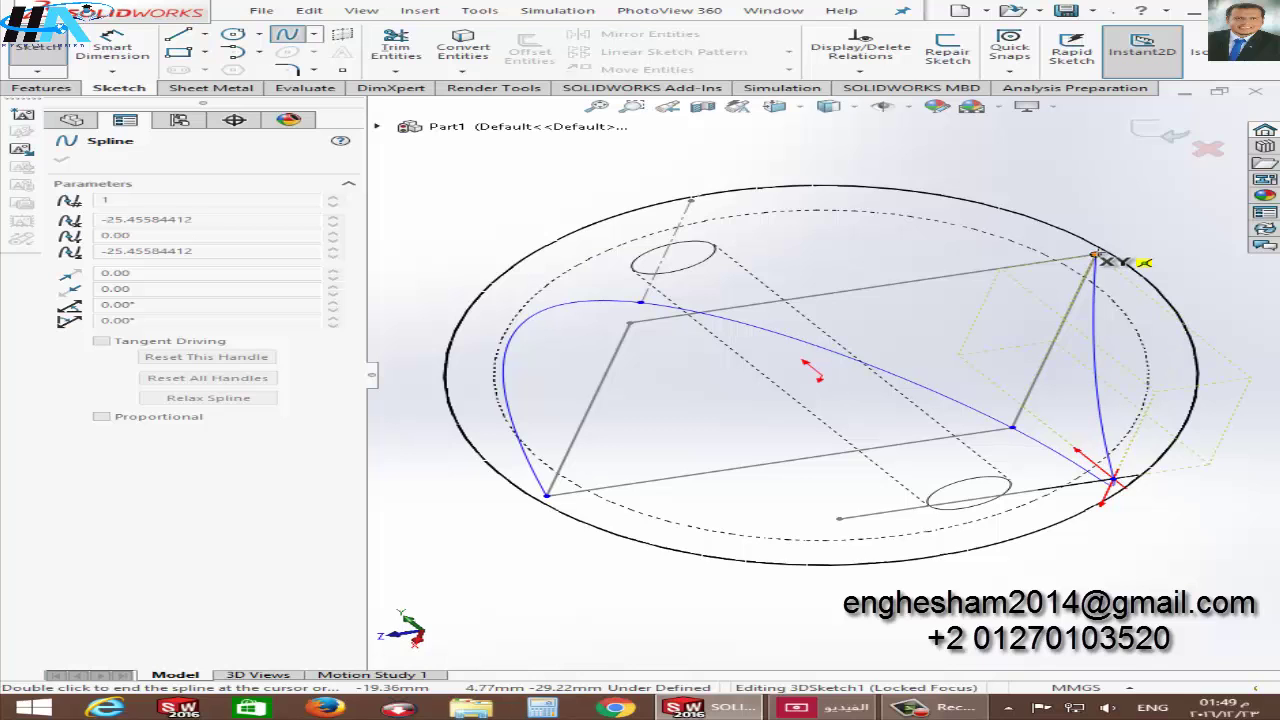
Step: Continue the spline through the square's corners, top edge and line endpoint, then close it
click(1096, 257)
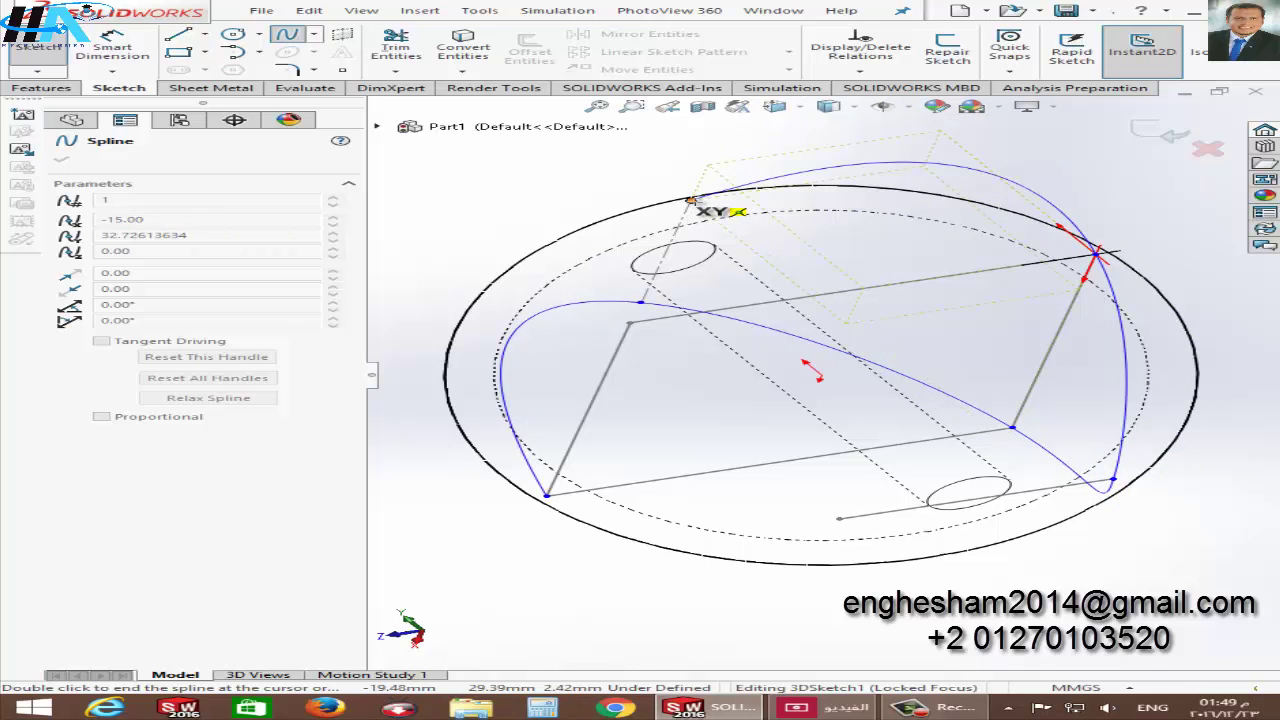
click(690, 200)
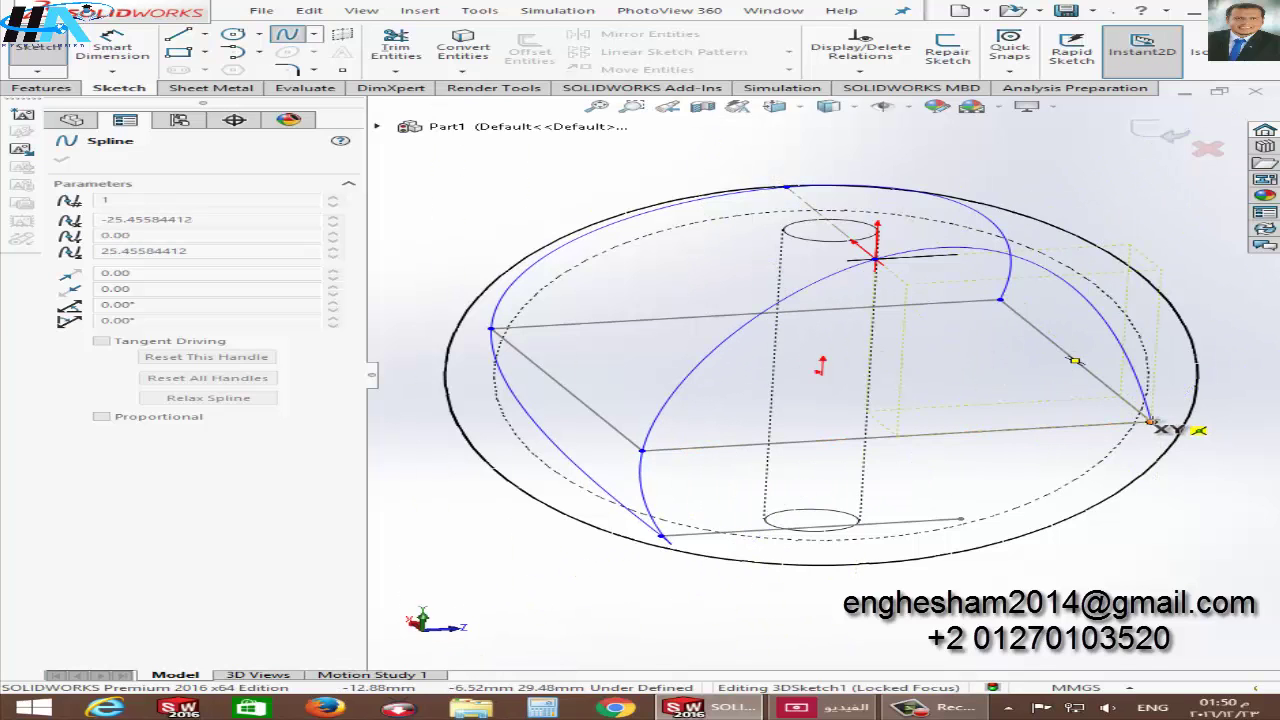
click(1150, 423)
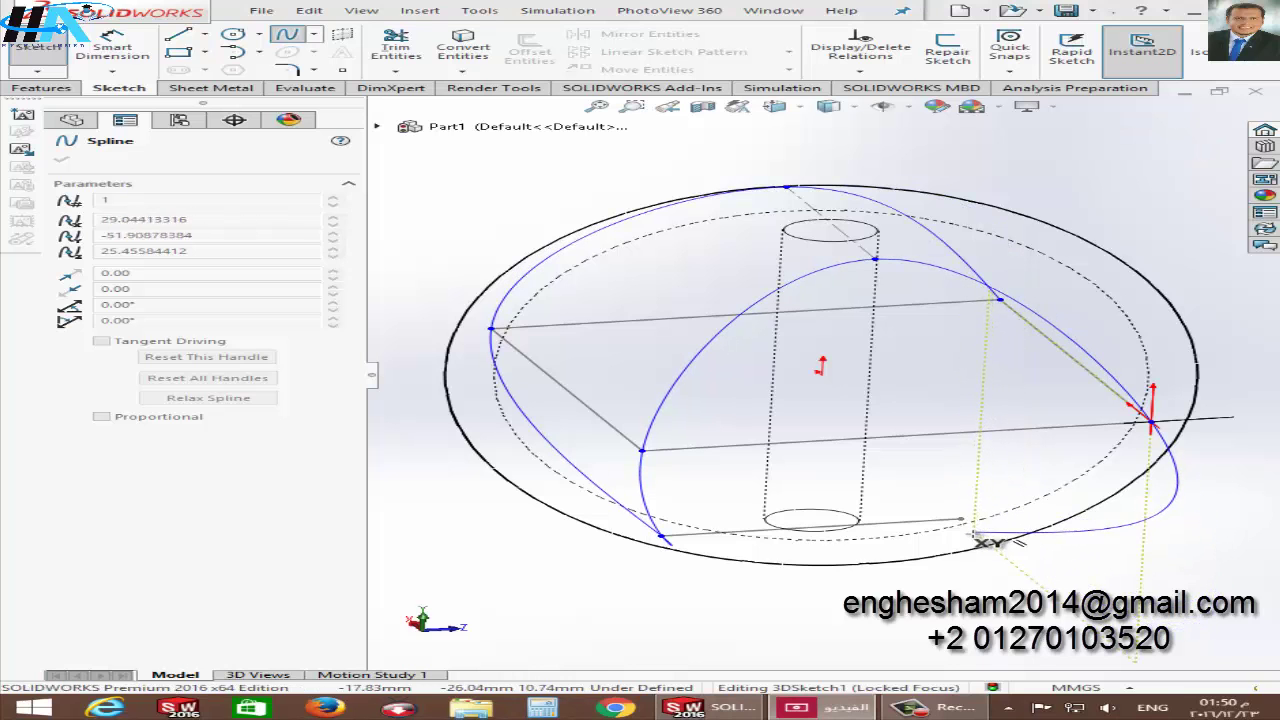
click(960, 520)
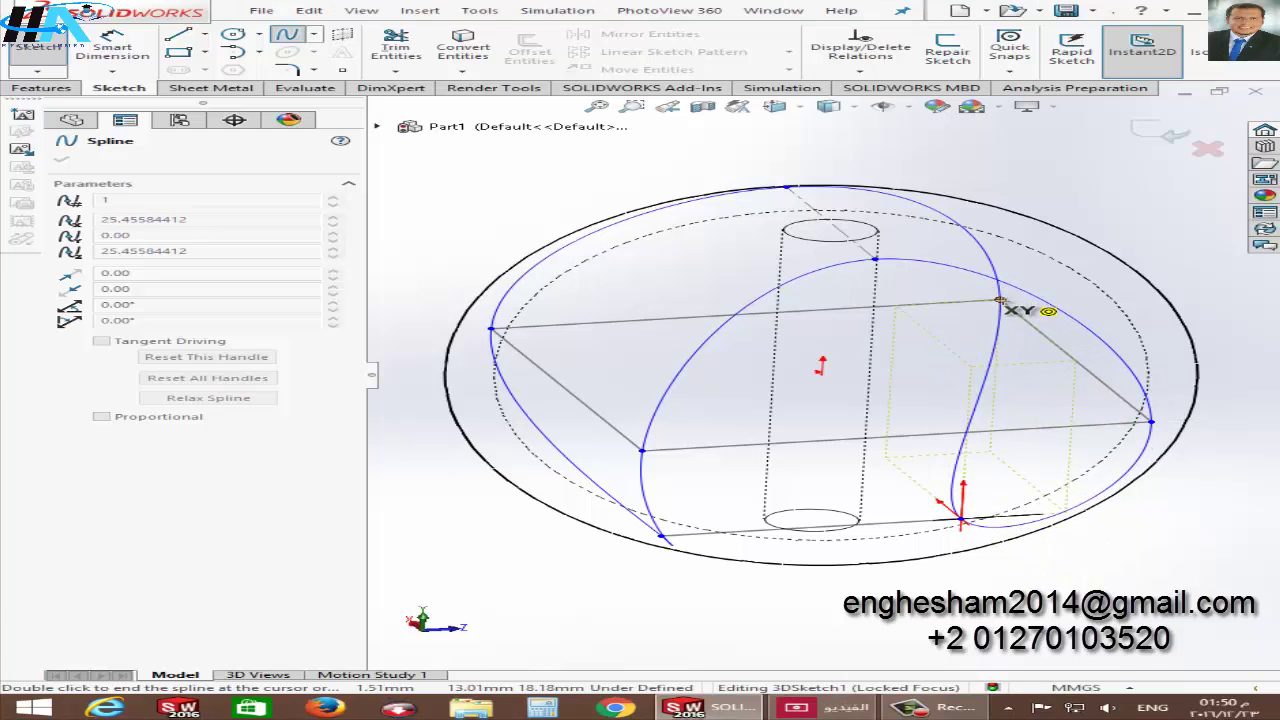
double_click(1000, 300)
middle_drag(1000, 300, 800, 510)
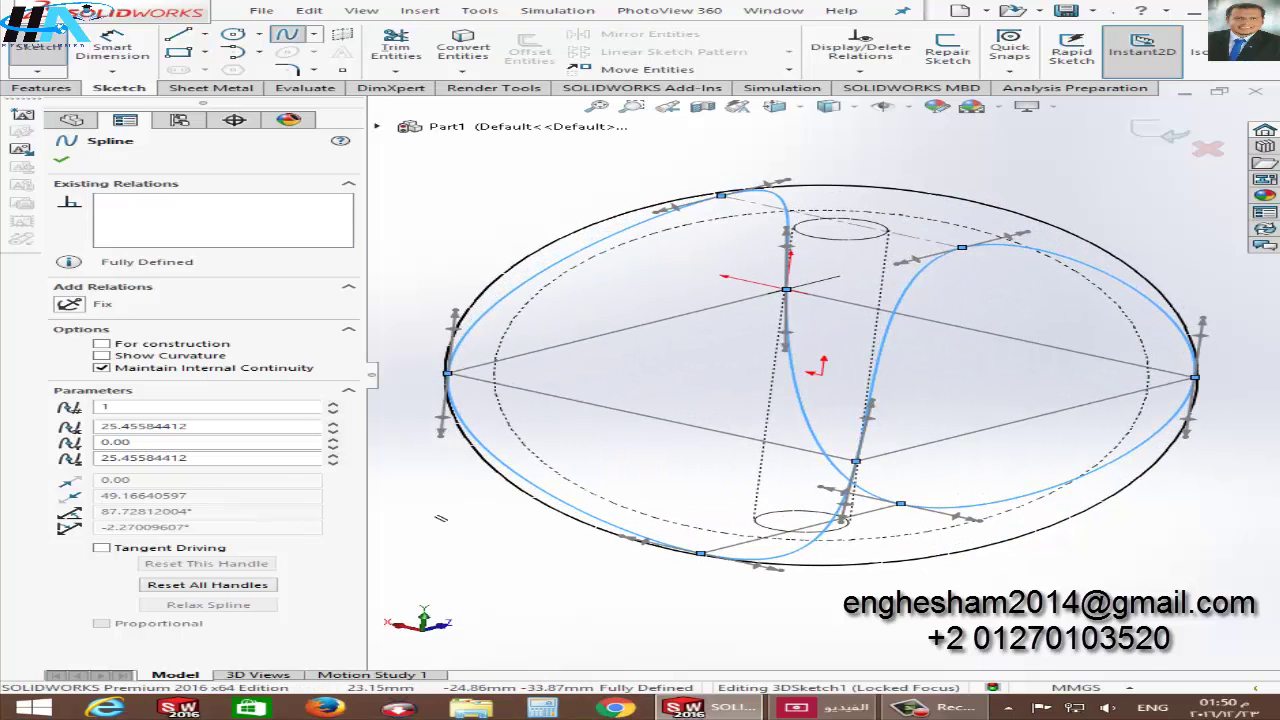
middle_drag(483, 397, 440, 513)
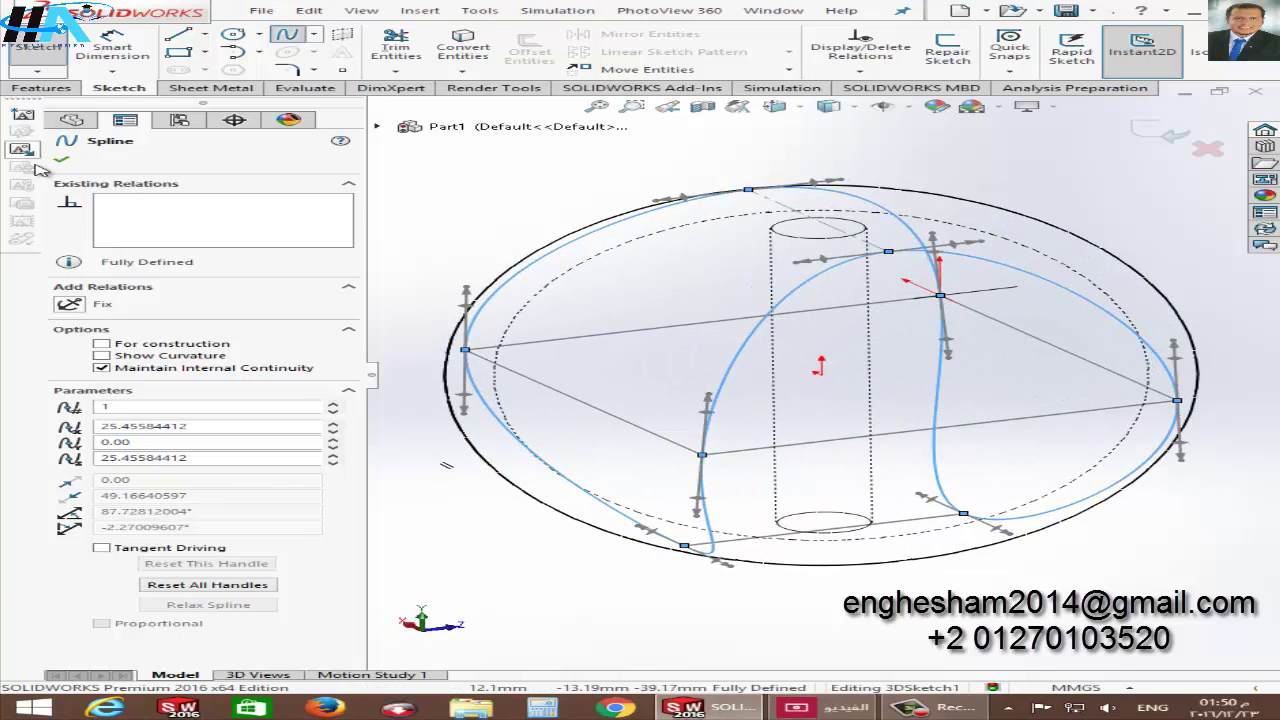
Step: Accept the closed seam spline, exit 3DSketch1 and orbit to inspect the curve around the sphere
click(67, 163)
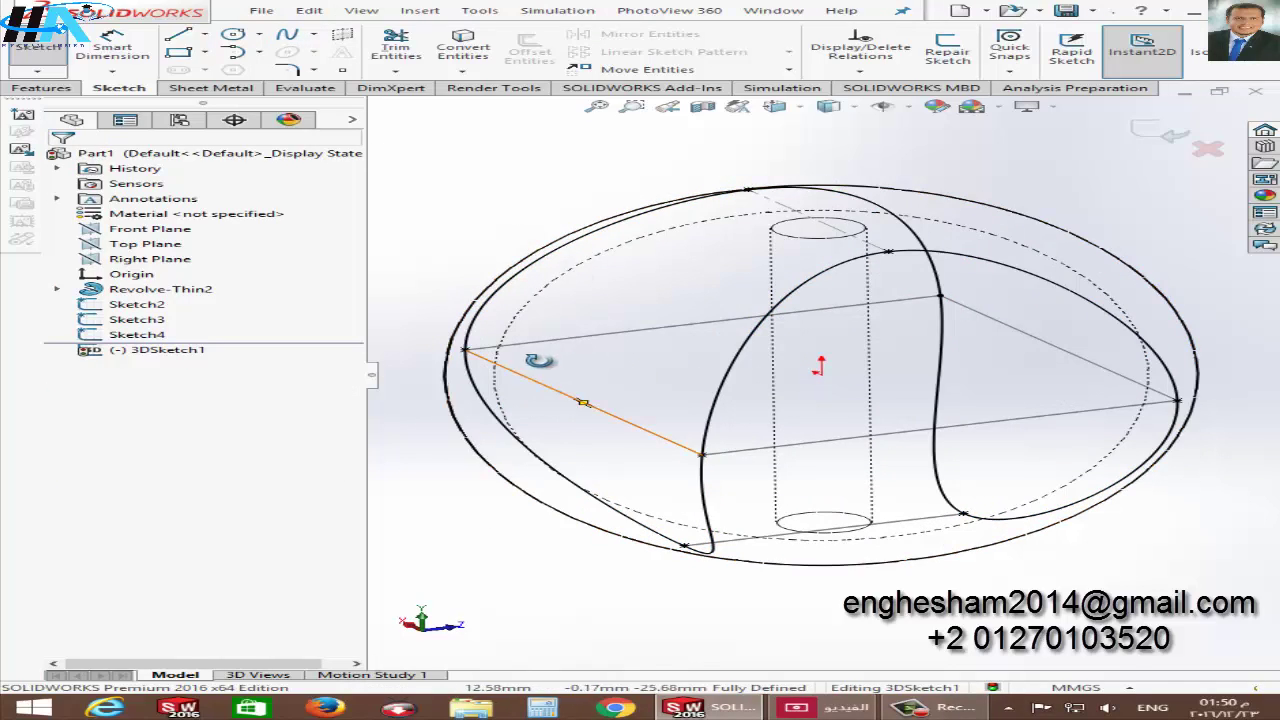
mouse_move(541, 362)
middle_down()
mouse_move(637, 327)
mouse_move(663, 363)
mouse_move(720, 366)
mouse_move(686, 371)
mouse_move(607, 338)
middle_up()
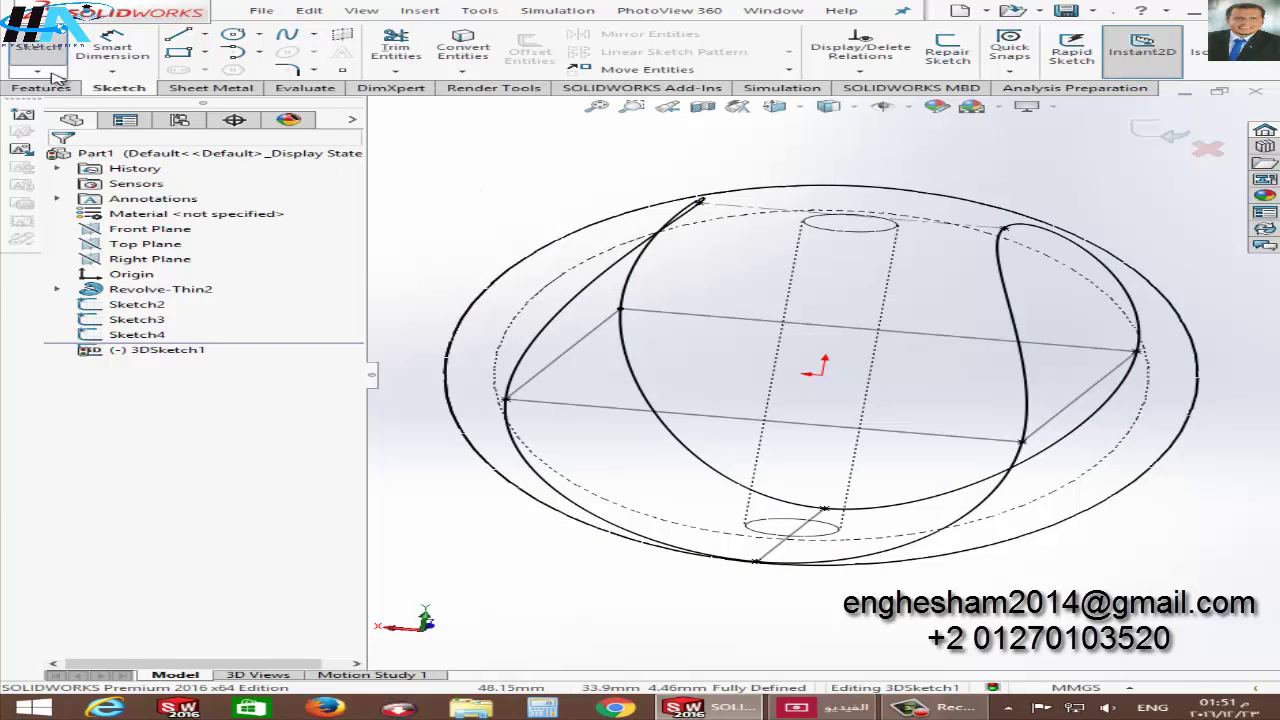
click(37, 71)
click(57, 89)
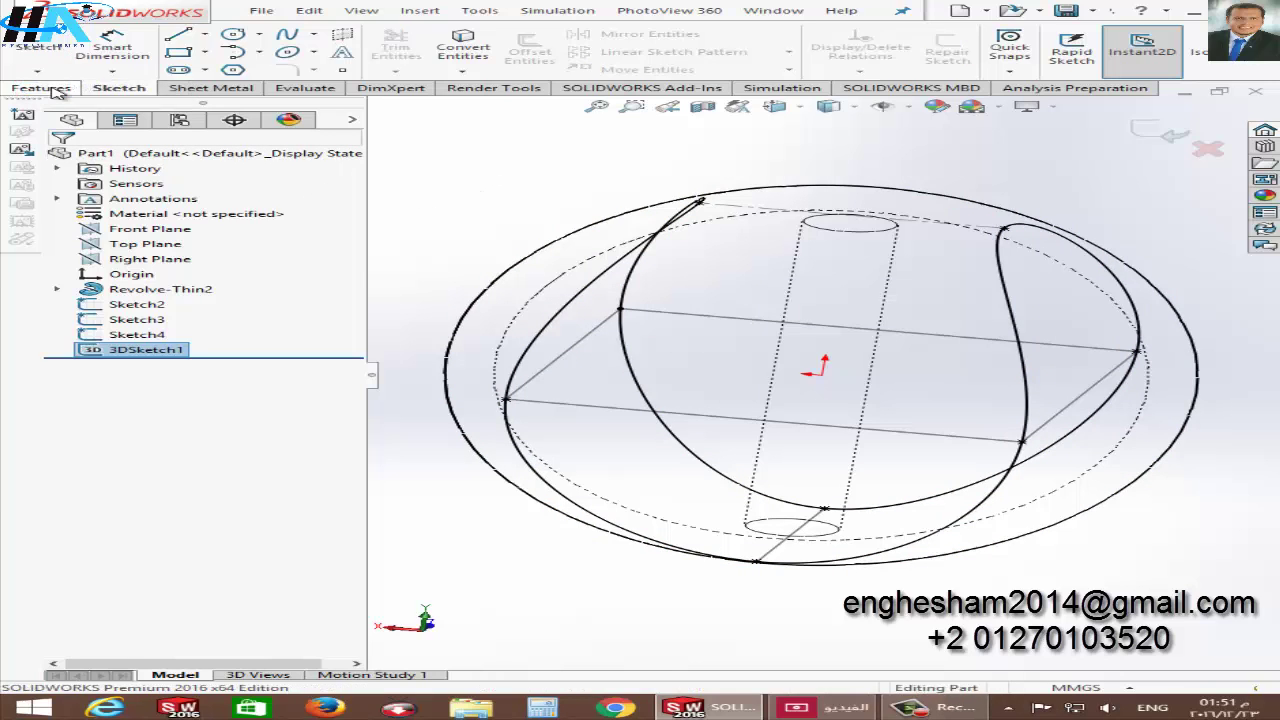
click(507, 224)
mouse_move(509, 297)
middle_down()
mouse_move(423, 290)
mouse_move(590, 202)
middle_up()
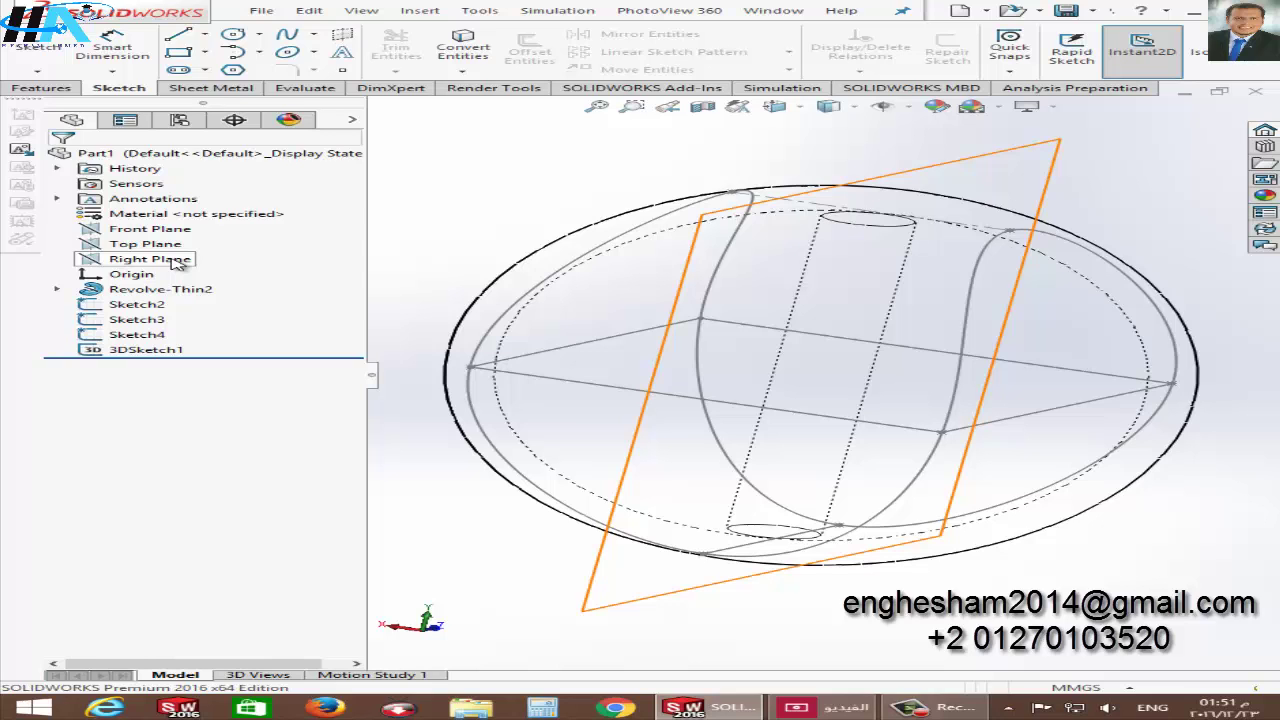
Step: Open a new sketch on the Right Plane, view it Normal To, and pick the Centerpoint Straight Slot tool
click(178, 261)
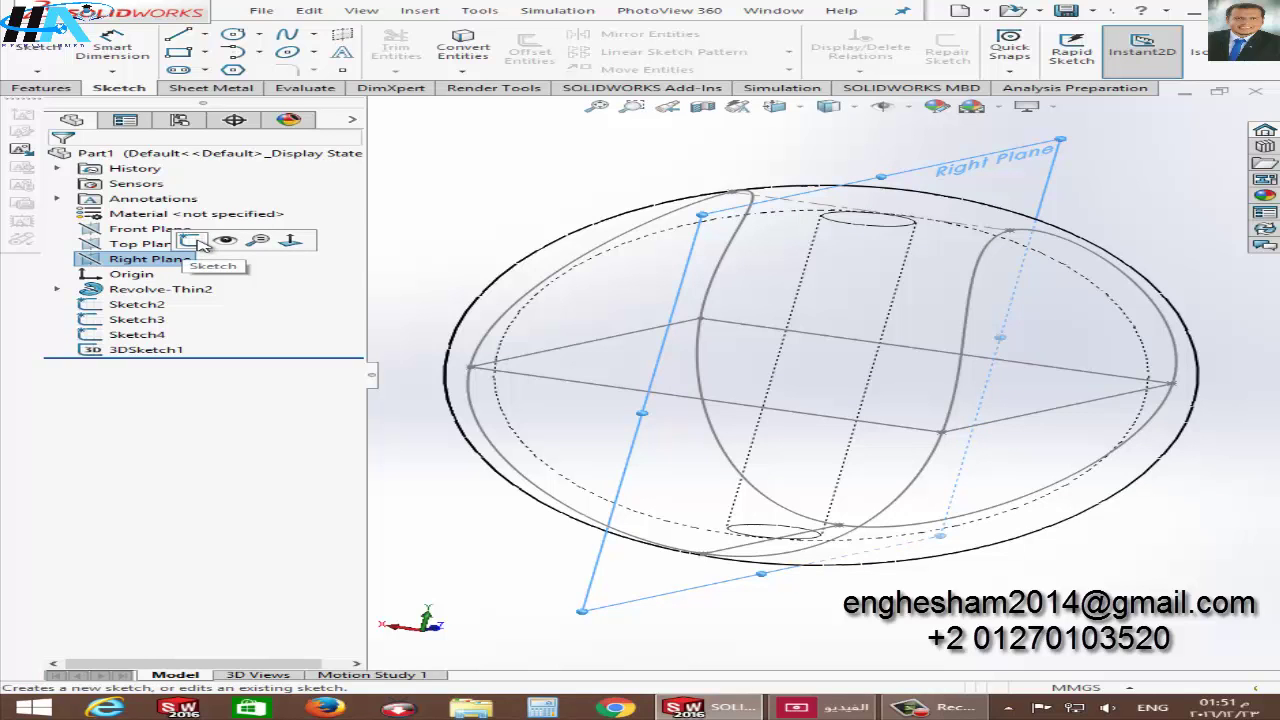
click(190, 241)
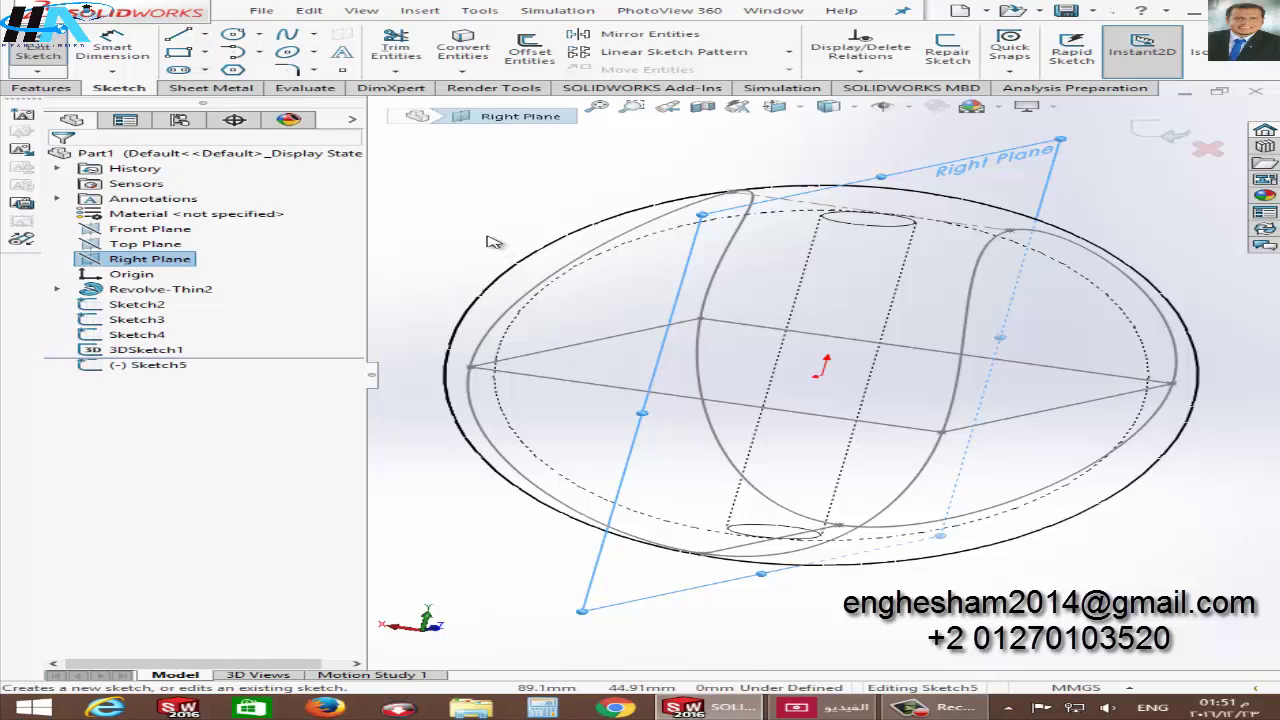
key(space)
click(350, 482)
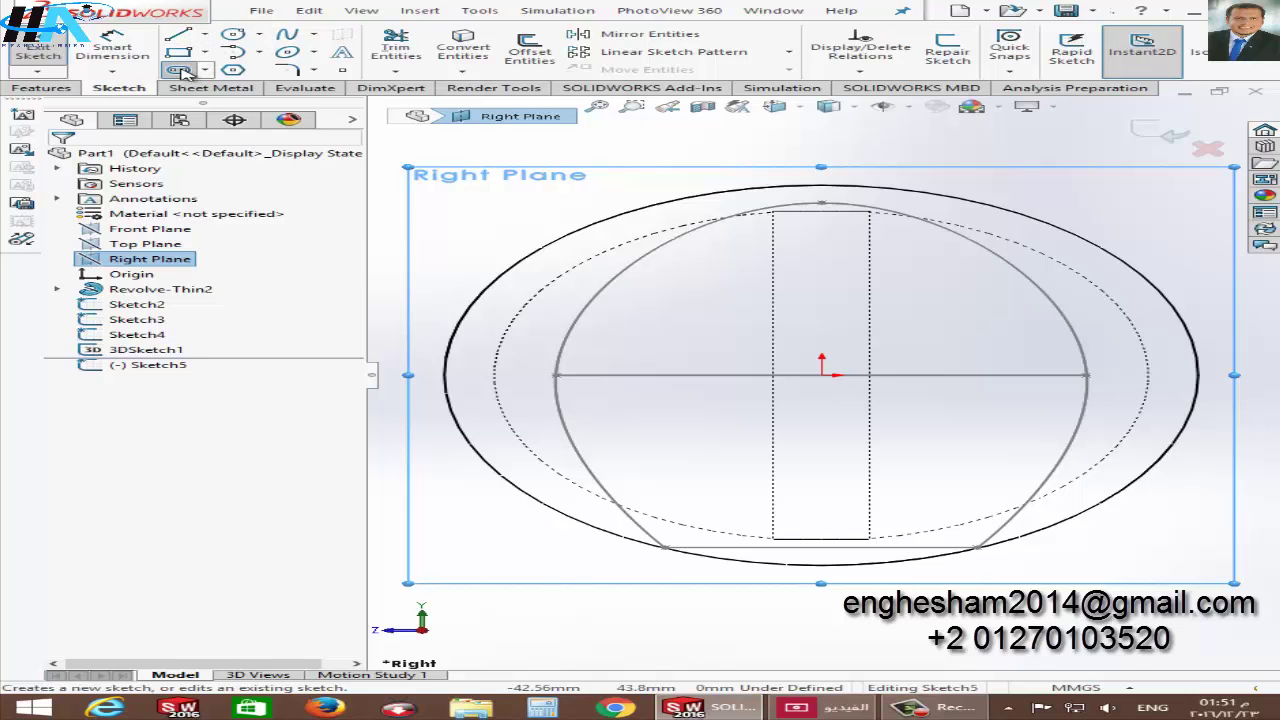
click(178, 70)
click(163, 208)
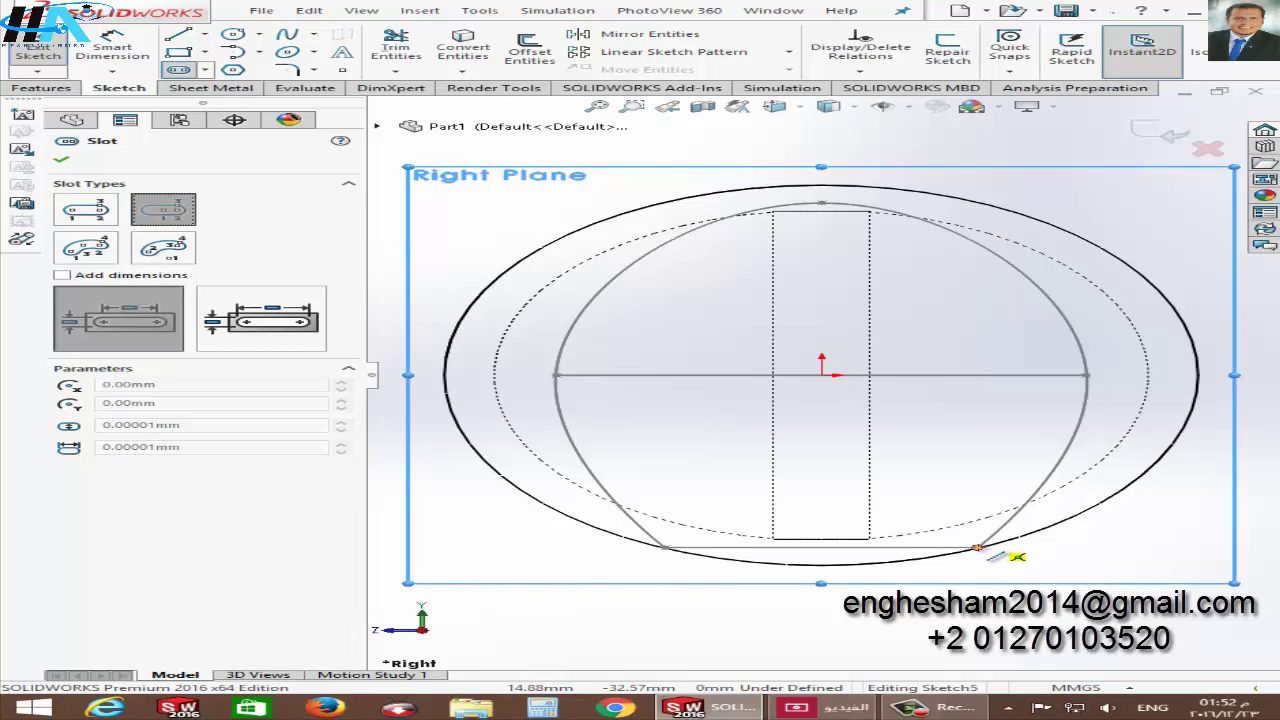
Step: Draw a centre-point straight slot along the bottom of the sphere
click(979, 549)
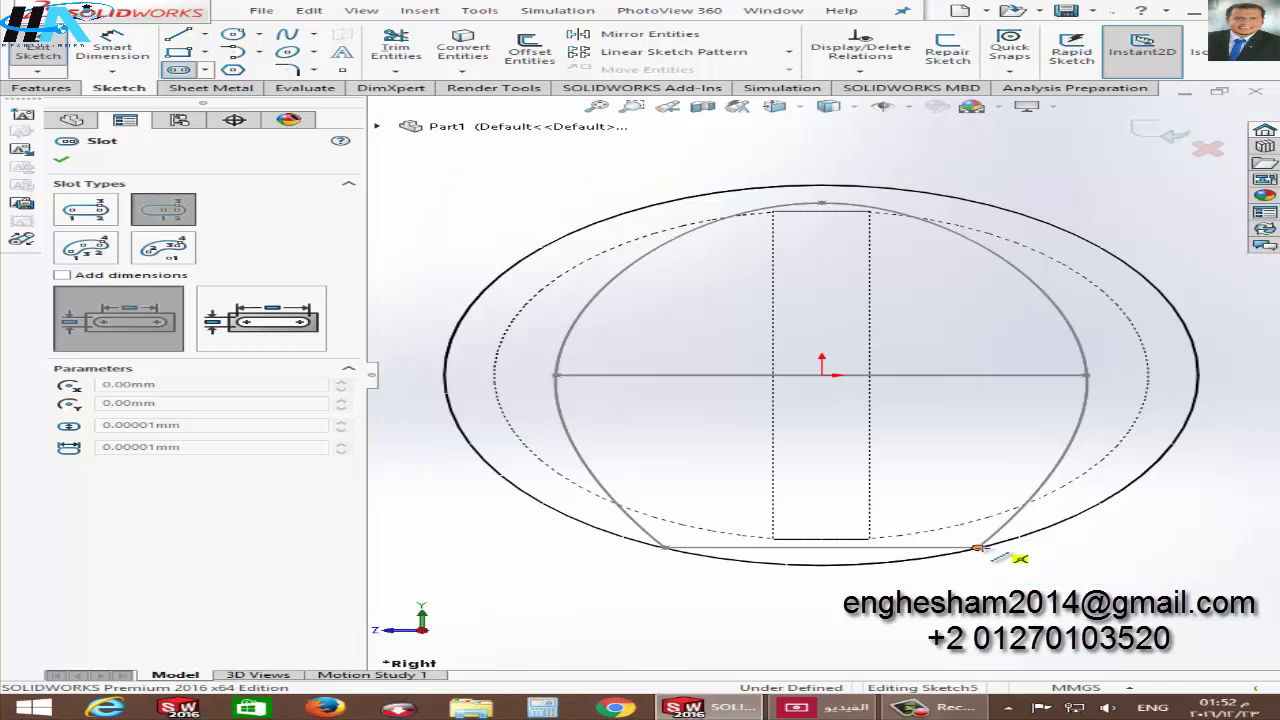
click(1042, 549)
click(1066, 540)
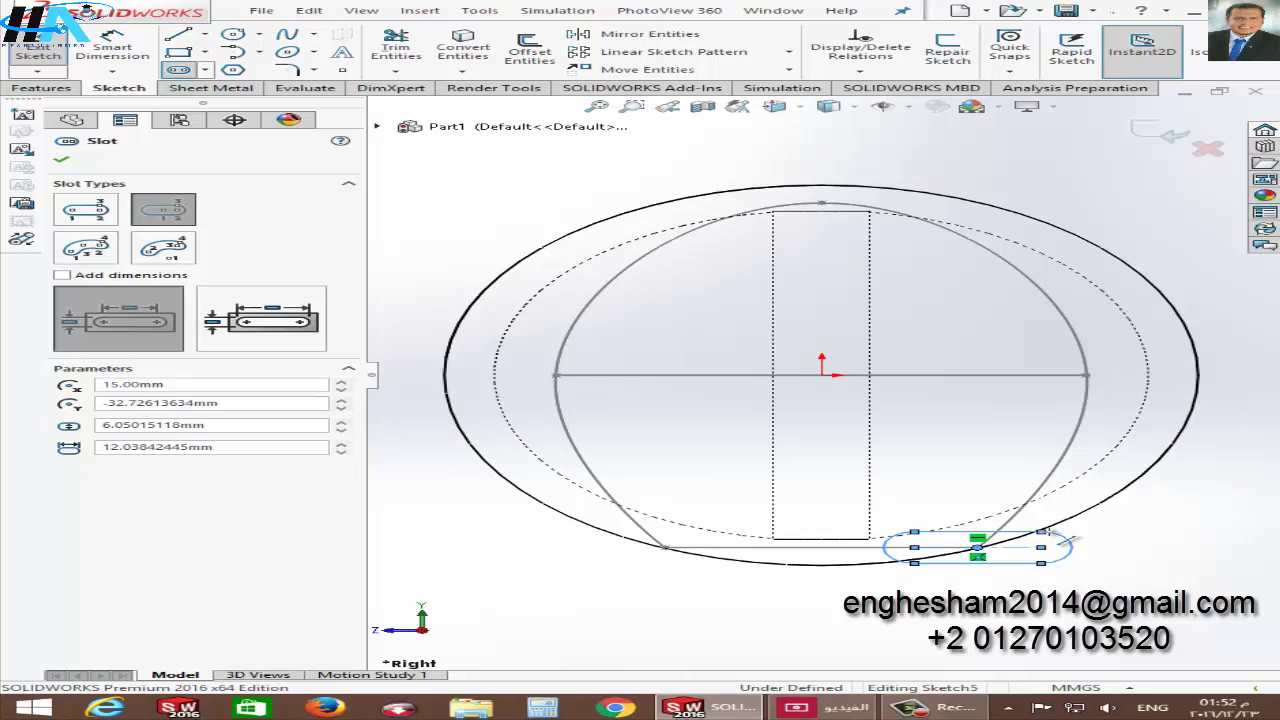
Step: Dimension the slot at 12.04 mm long with a 1.35 mm end radius, then exit Sketch5
click(112, 48)
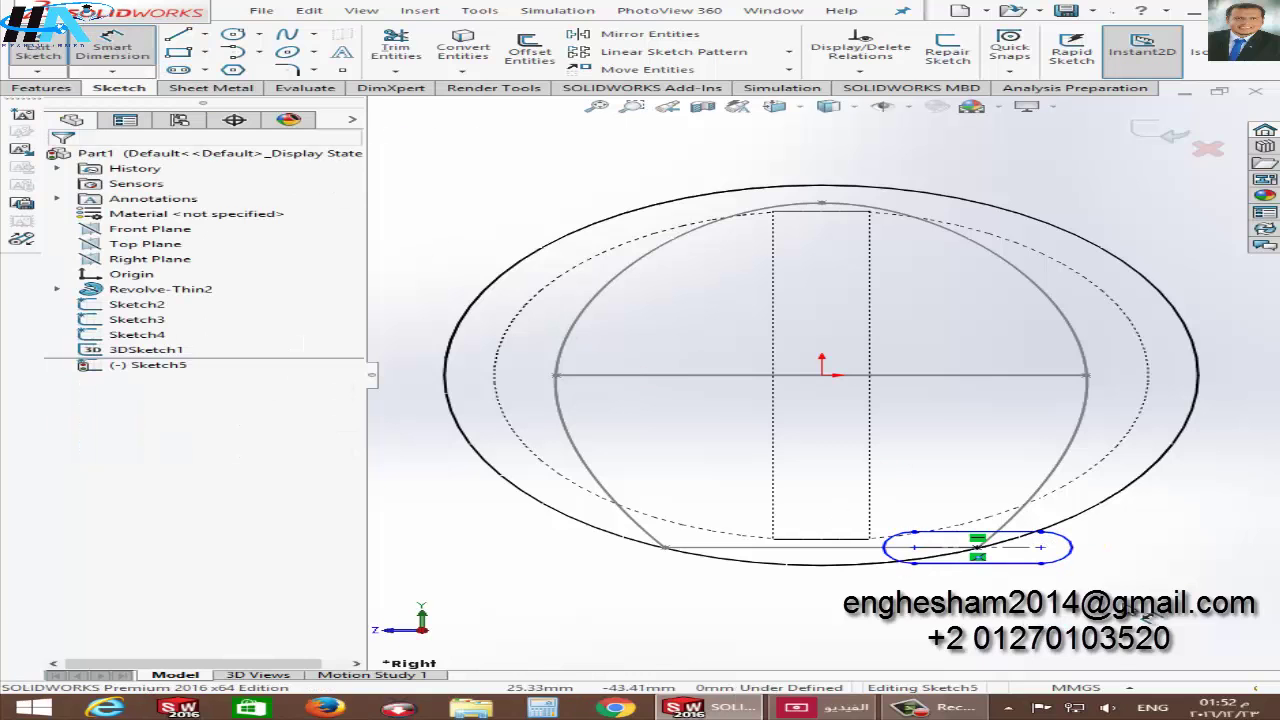
click(995, 548)
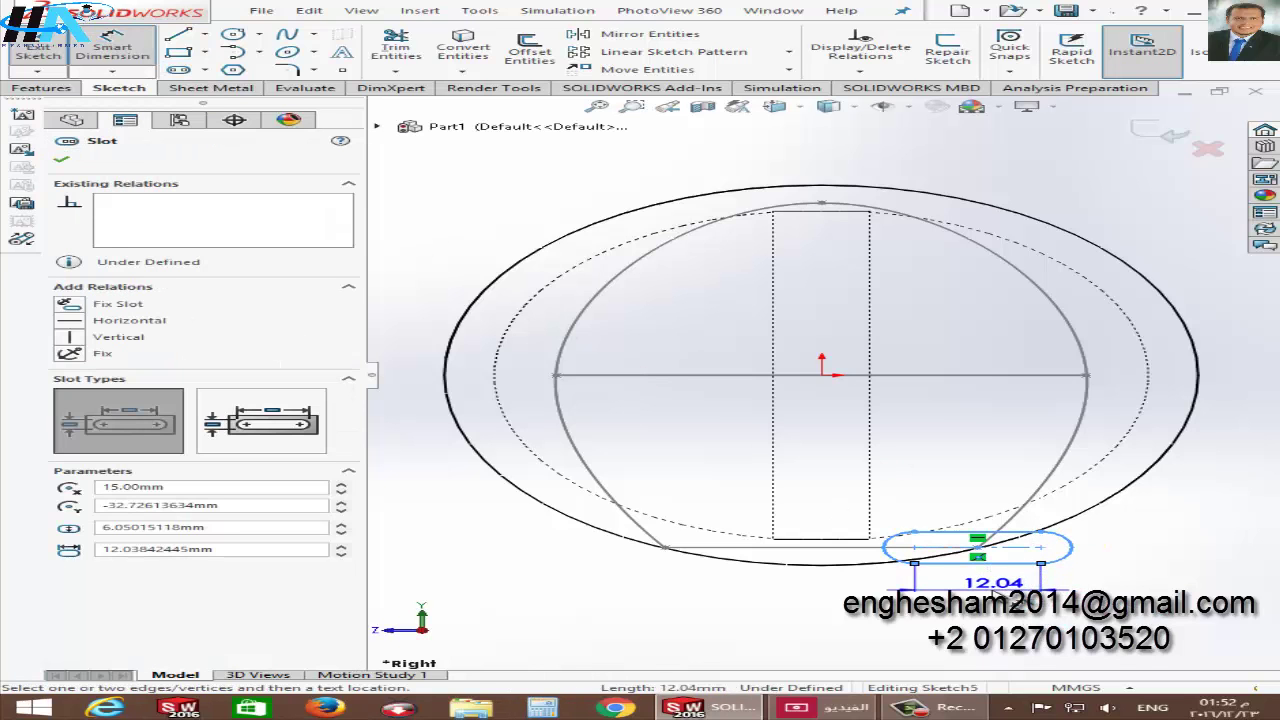
click(995, 592)
key(Return)
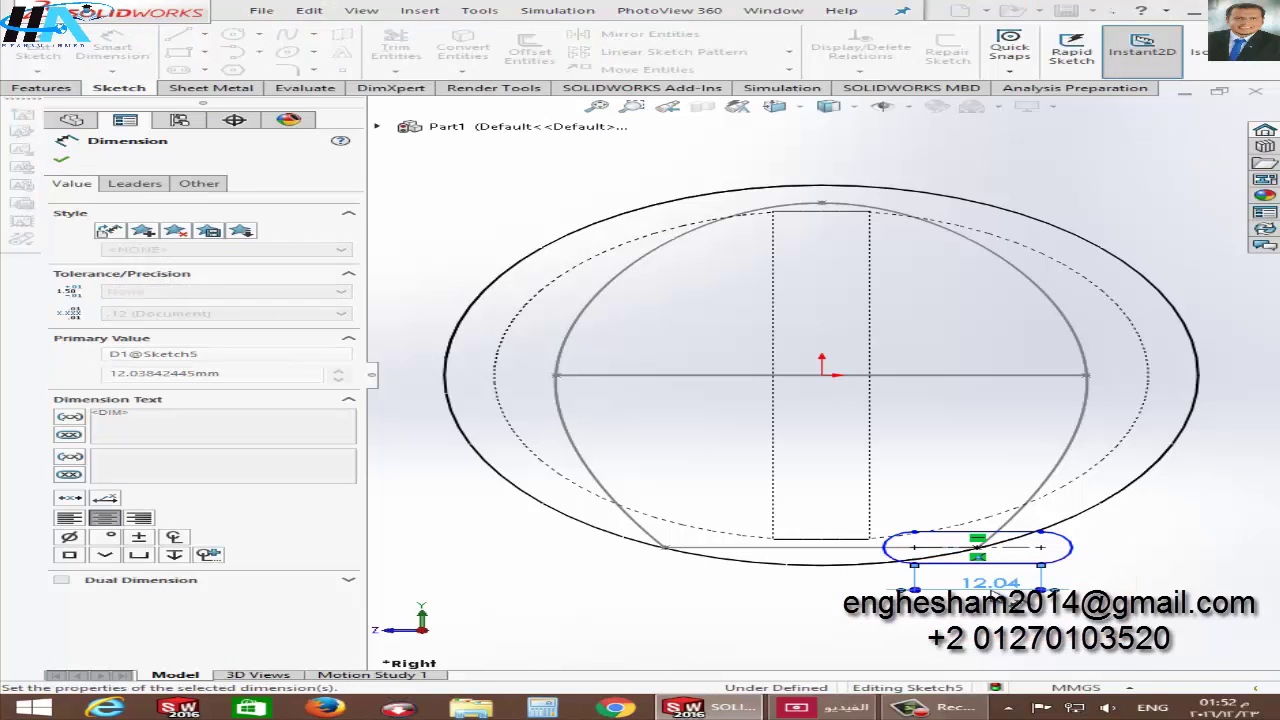
click(1060, 545)
click(1068, 565)
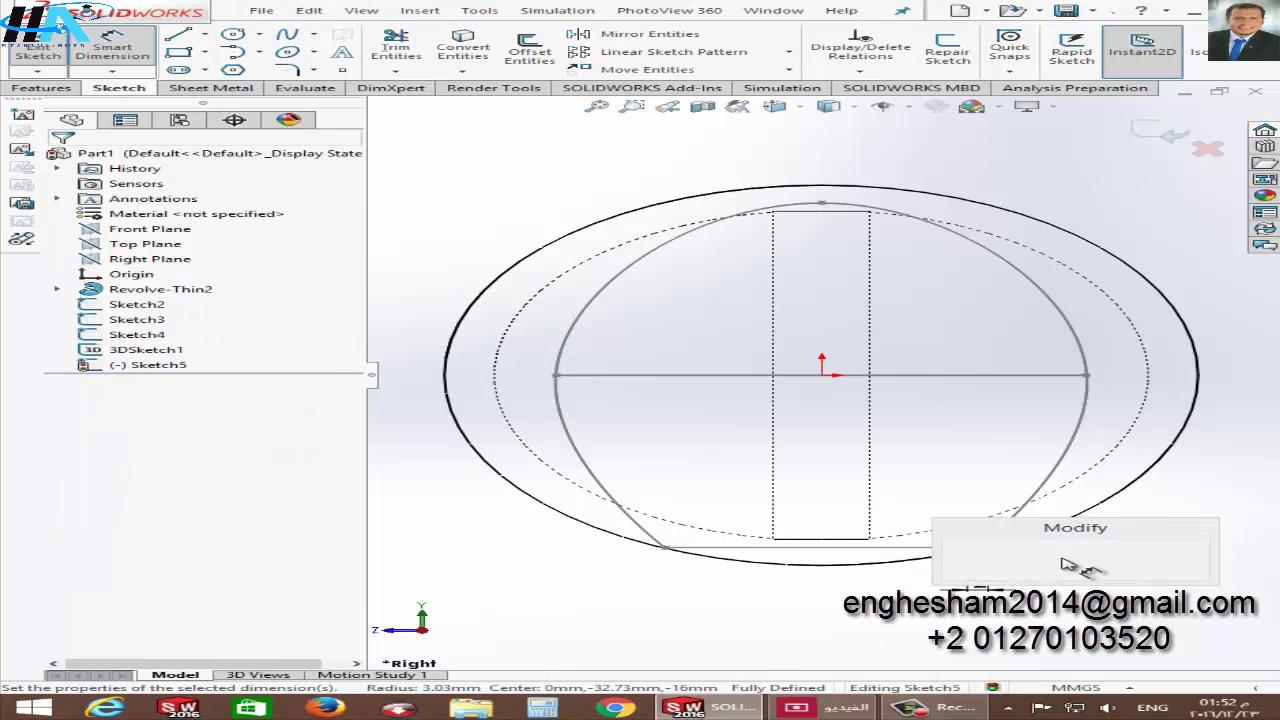
text(1.35)
key(Return)
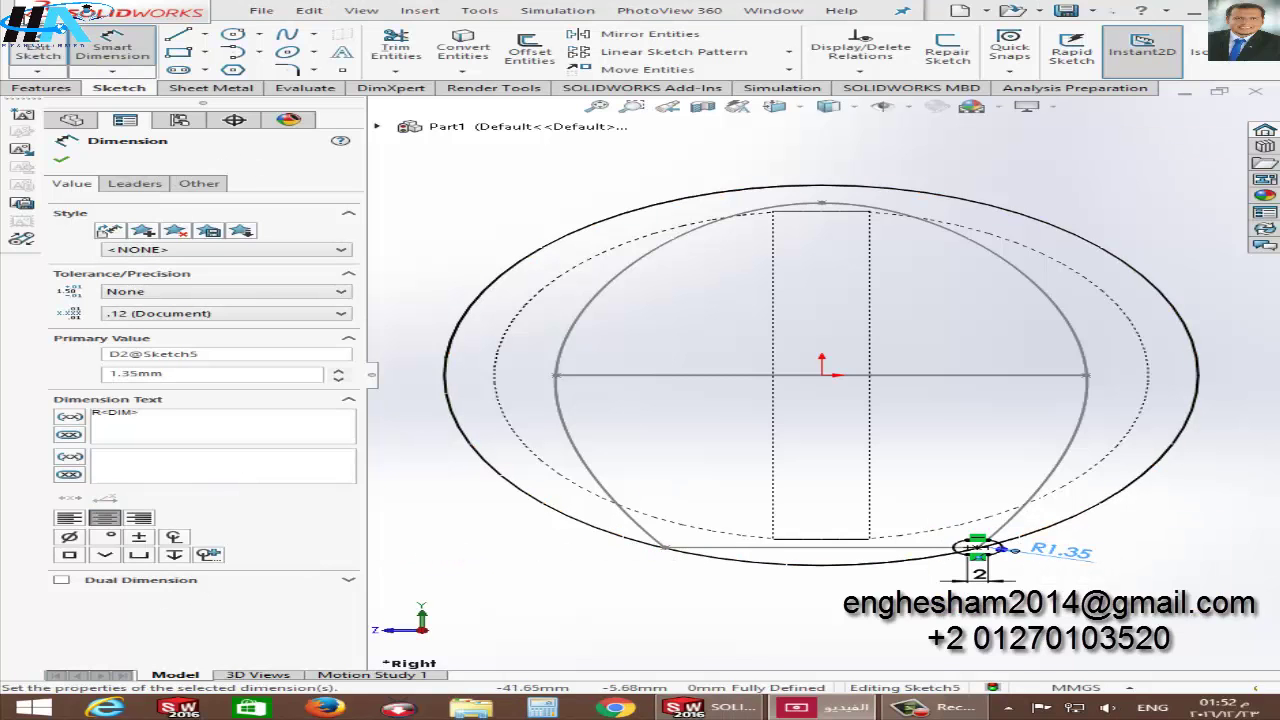
click(38, 48)
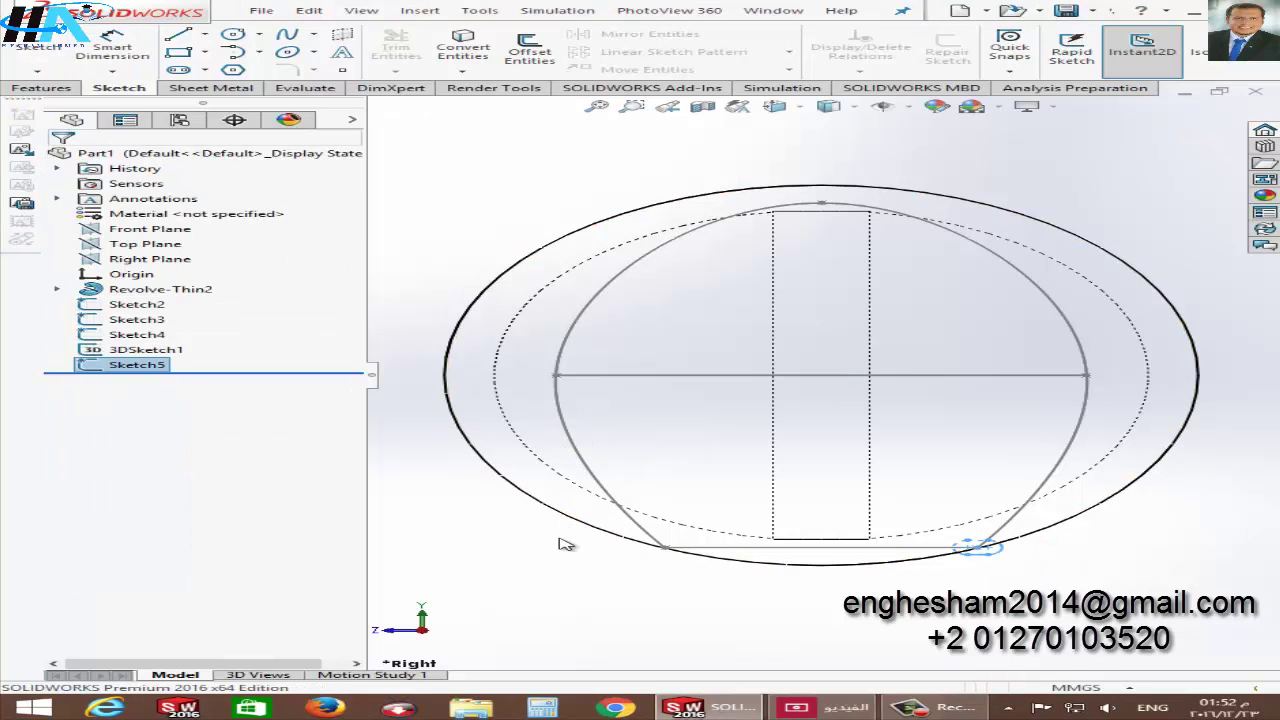
Step: Check Sketch3's 30 mm bottom line in Edit Sketch, exit it unchanged, and start a Swept Cut
middle_drag(750, 538, 957, 523)
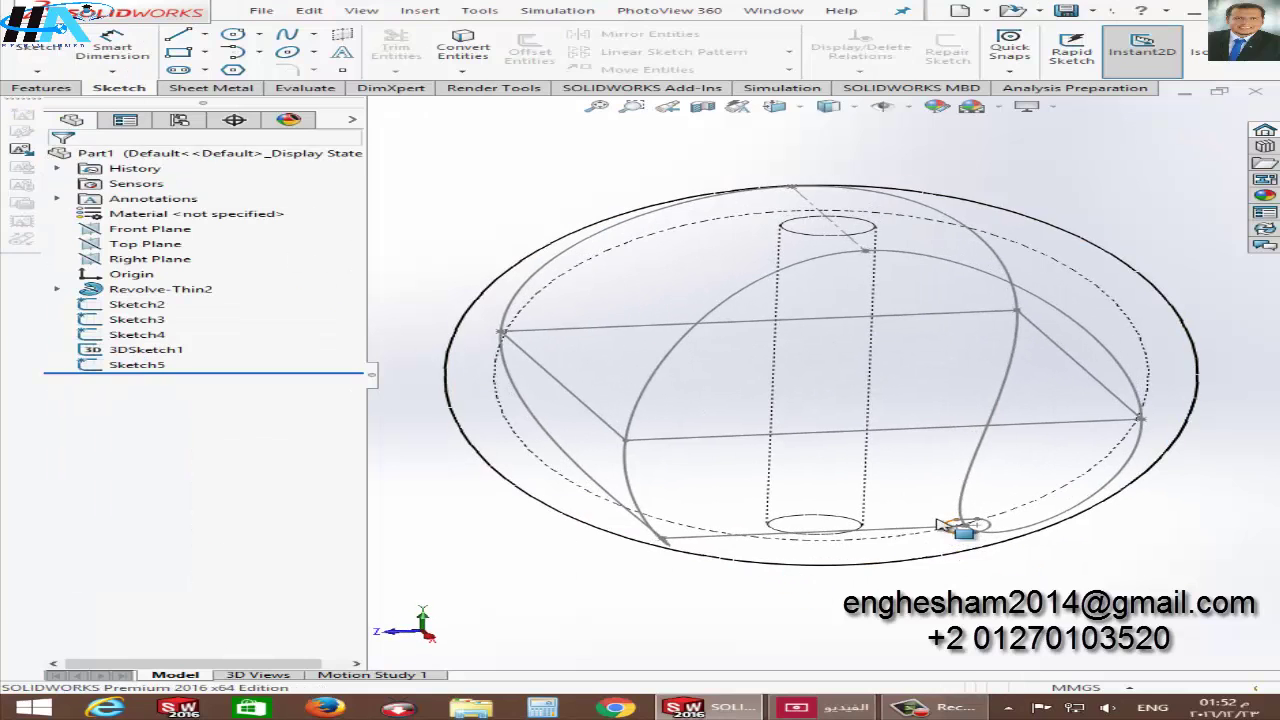
click(710, 539)
click(128, 320)
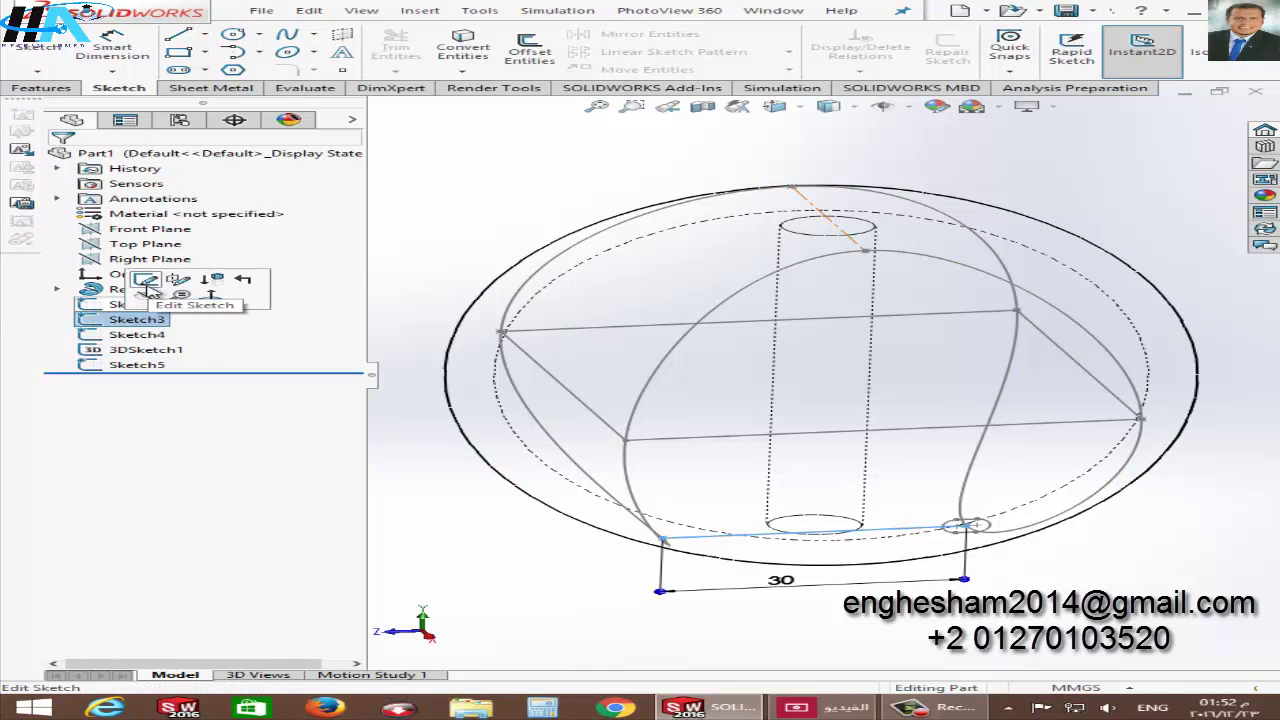
click(148, 280)
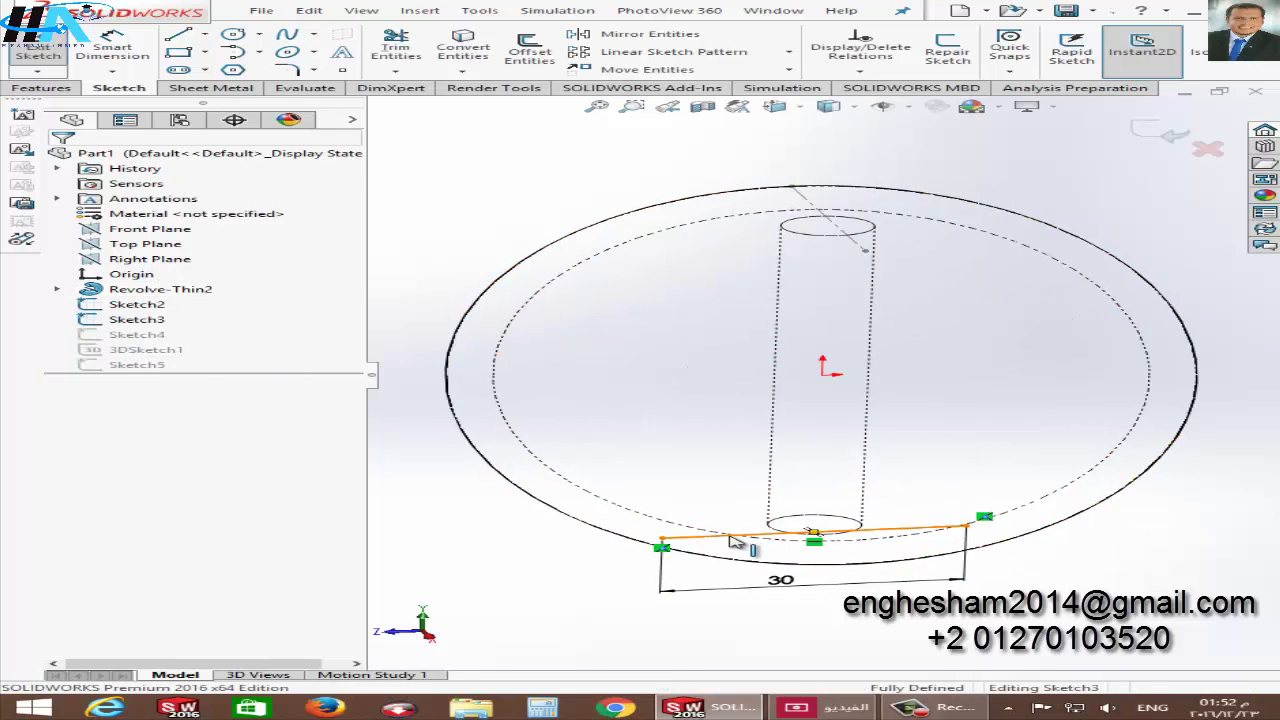
click(760, 535)
key(Escape)
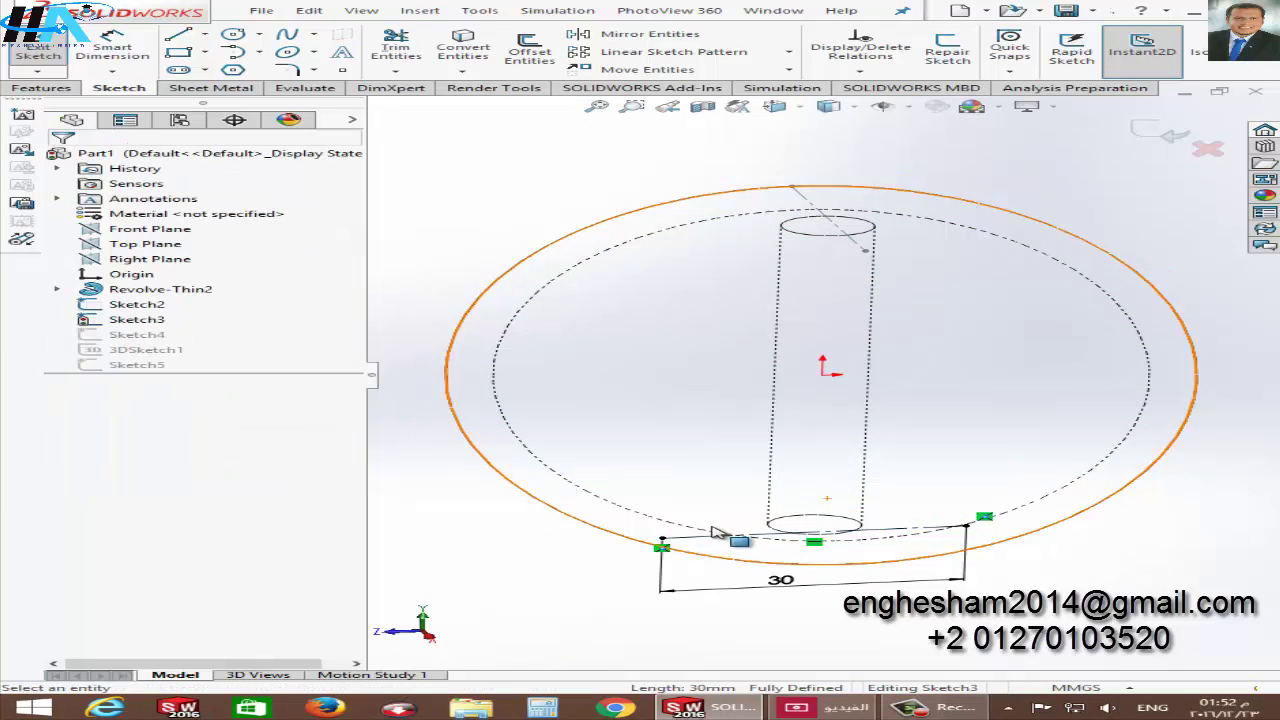
click(38, 50)
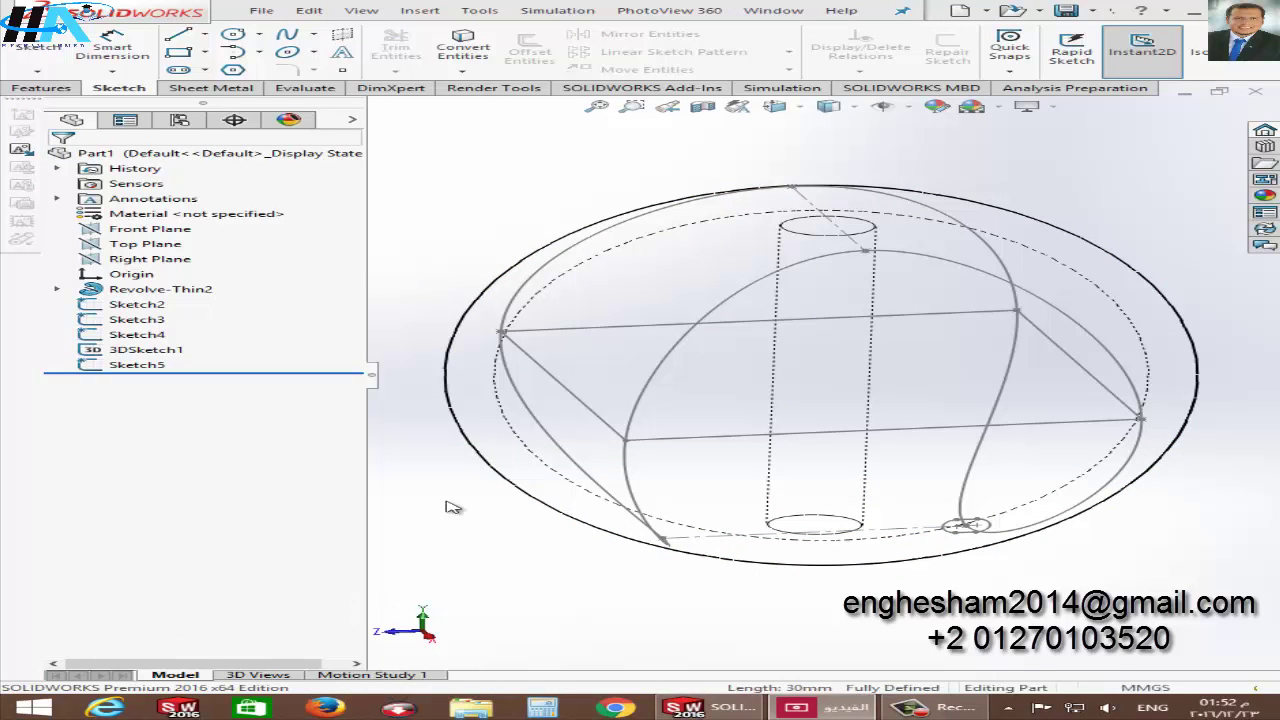
click(50, 92)
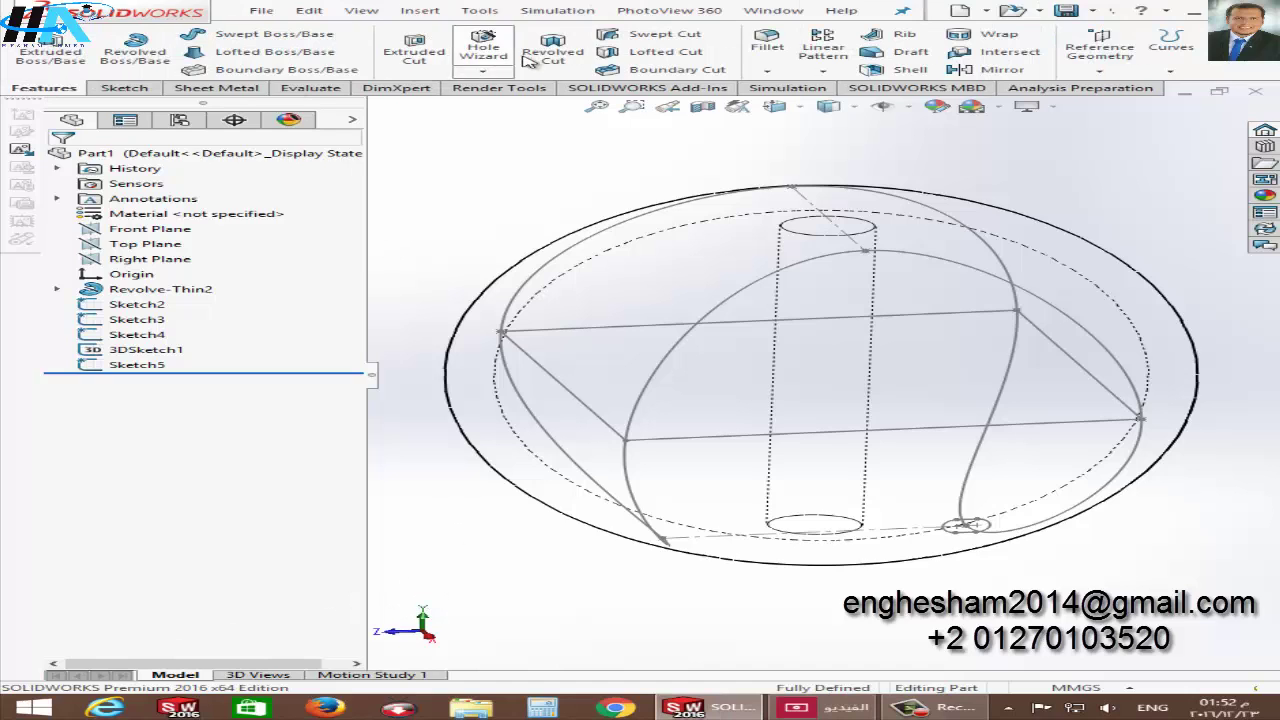
click(660, 42)
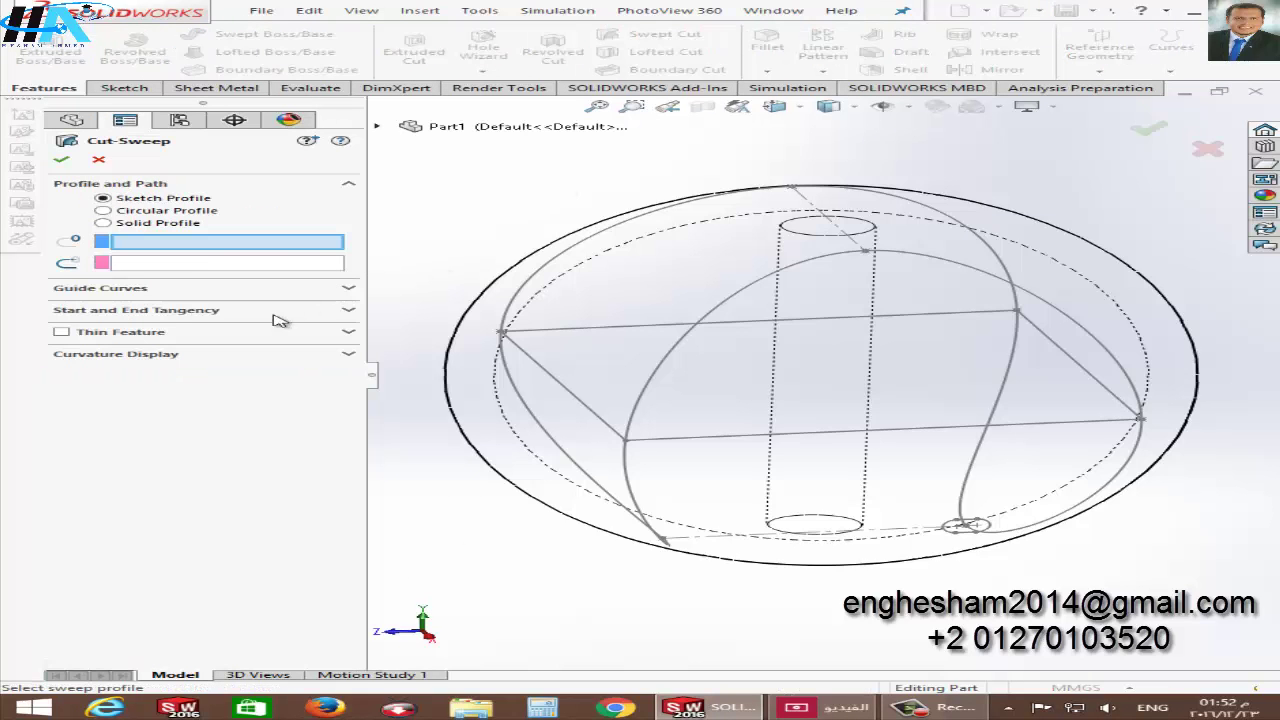
Step: Create Cut-Sweep1 using Sketch5 as the profile and 3DSketch1 as the path
click(378, 126)
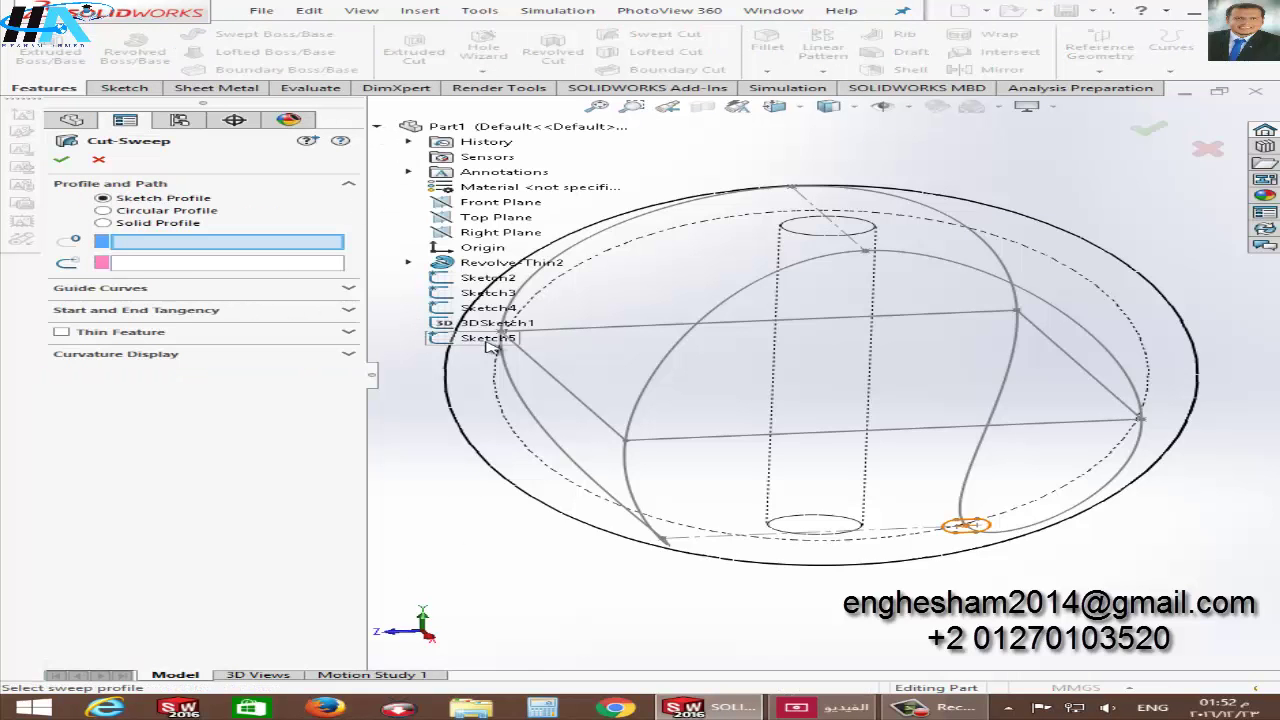
click(490, 340)
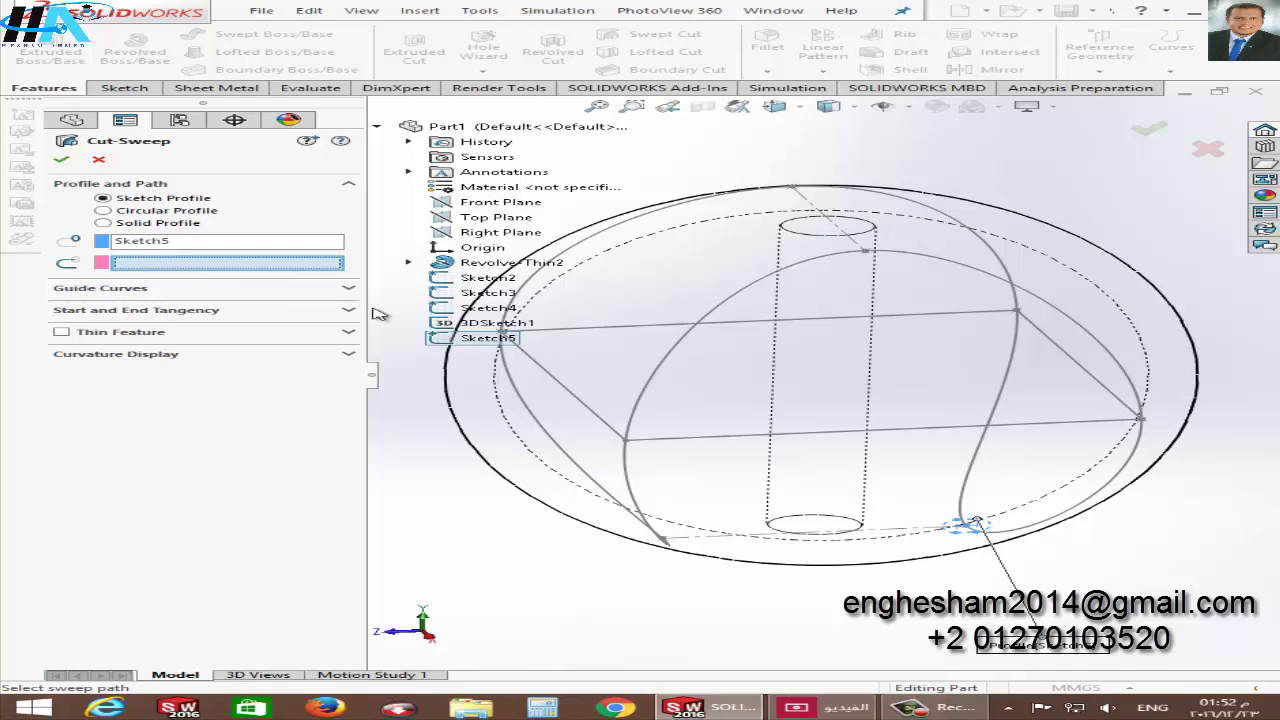
click(490, 323)
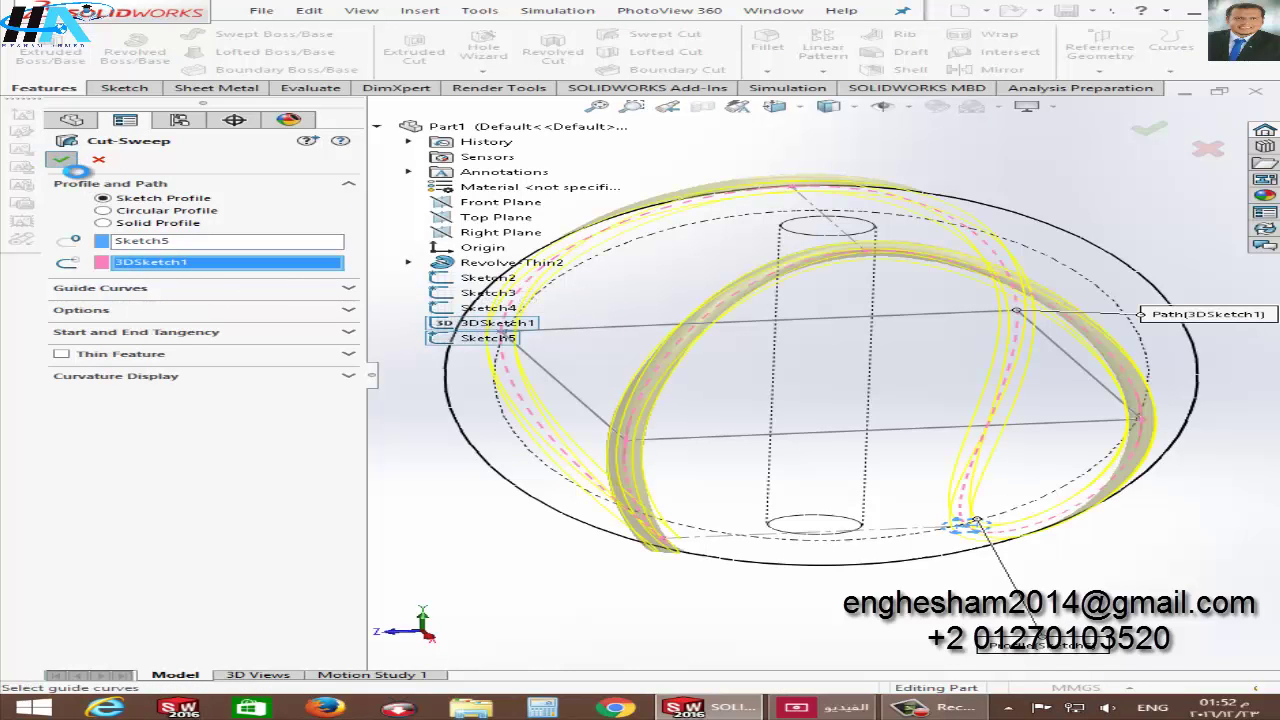
click(62, 160)
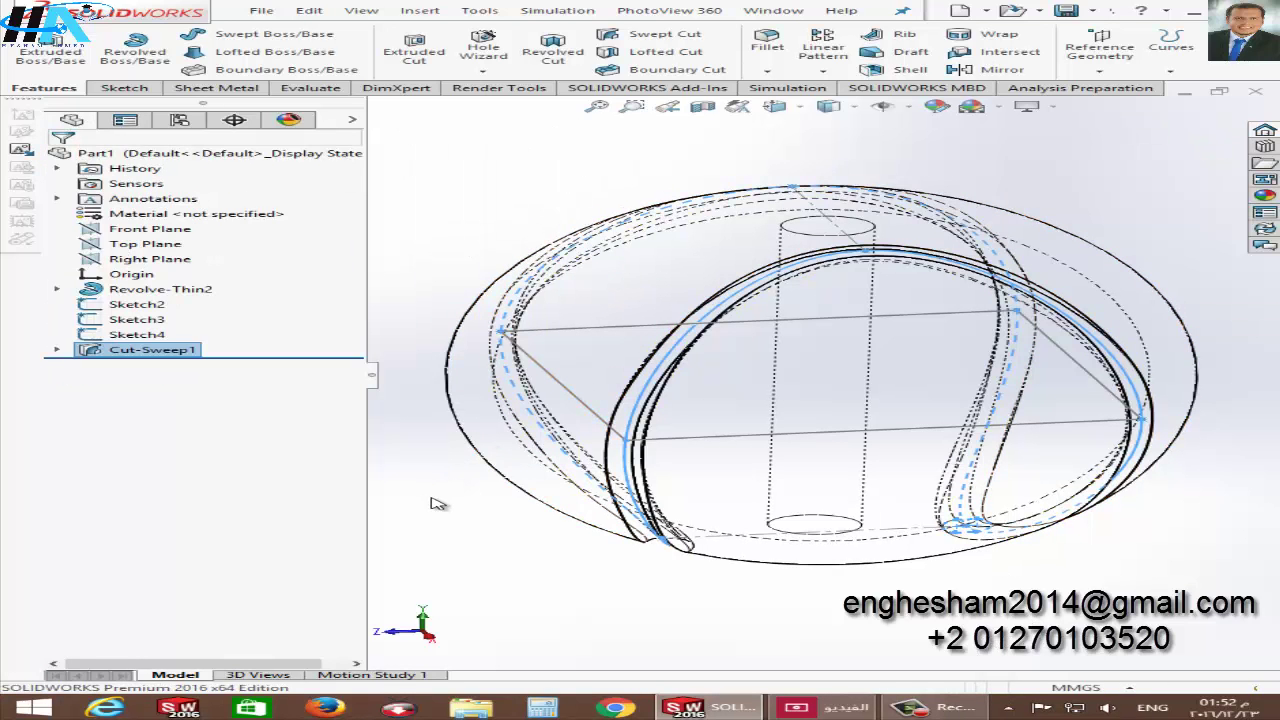
click(437, 503)
Step: Display the model Shaded With Edges and orbit to view the groove
click(830, 106)
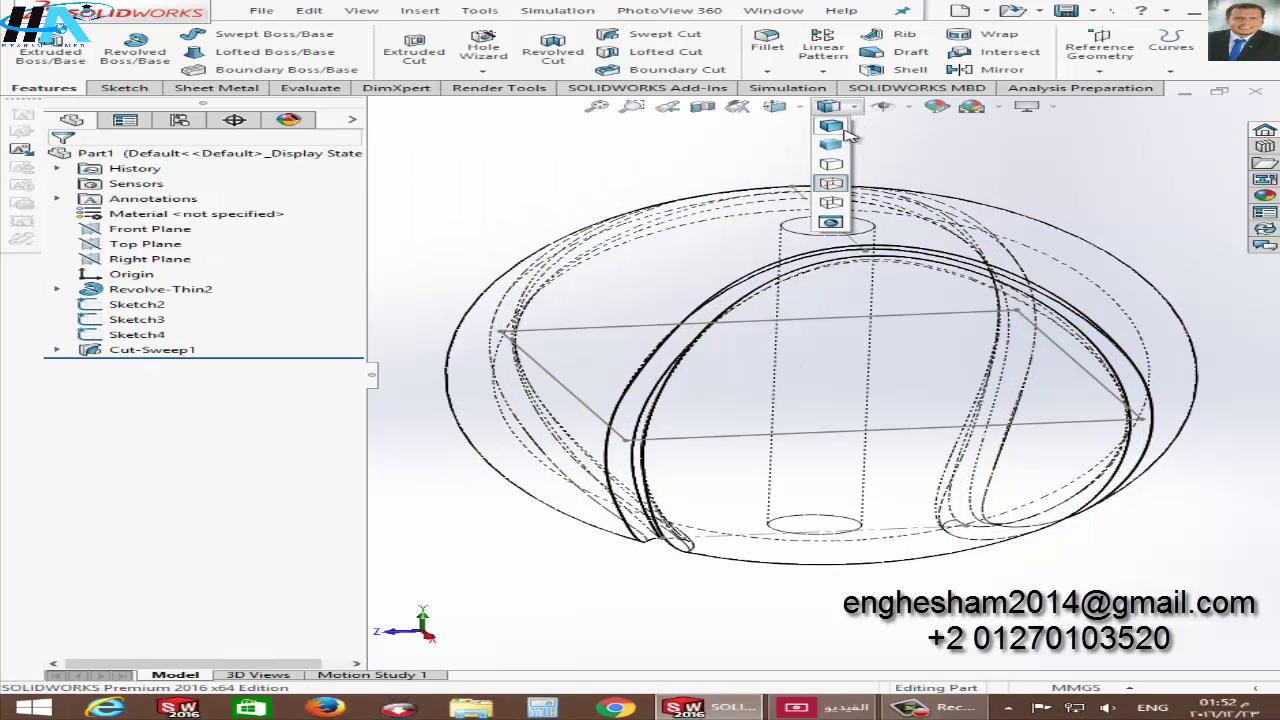
click(845, 130)
mouse_move(766, 263)
middle_down()
mouse_move(741, 358)
mouse_move(600, 163)
mouse_move(586, 266)
mouse_move(663, 291)
middle_up()
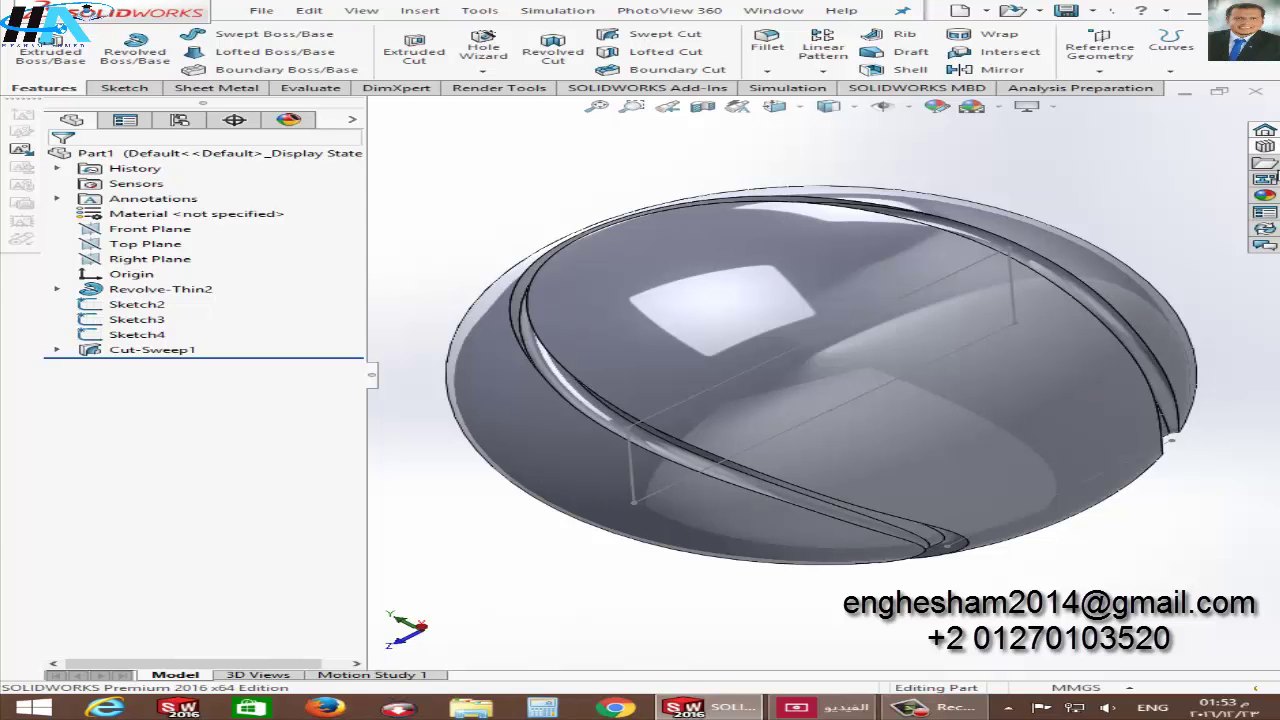
Step: Apply the blue cotton appearance from Fabric > Cloth to the whole Part1
click(1265, 197)
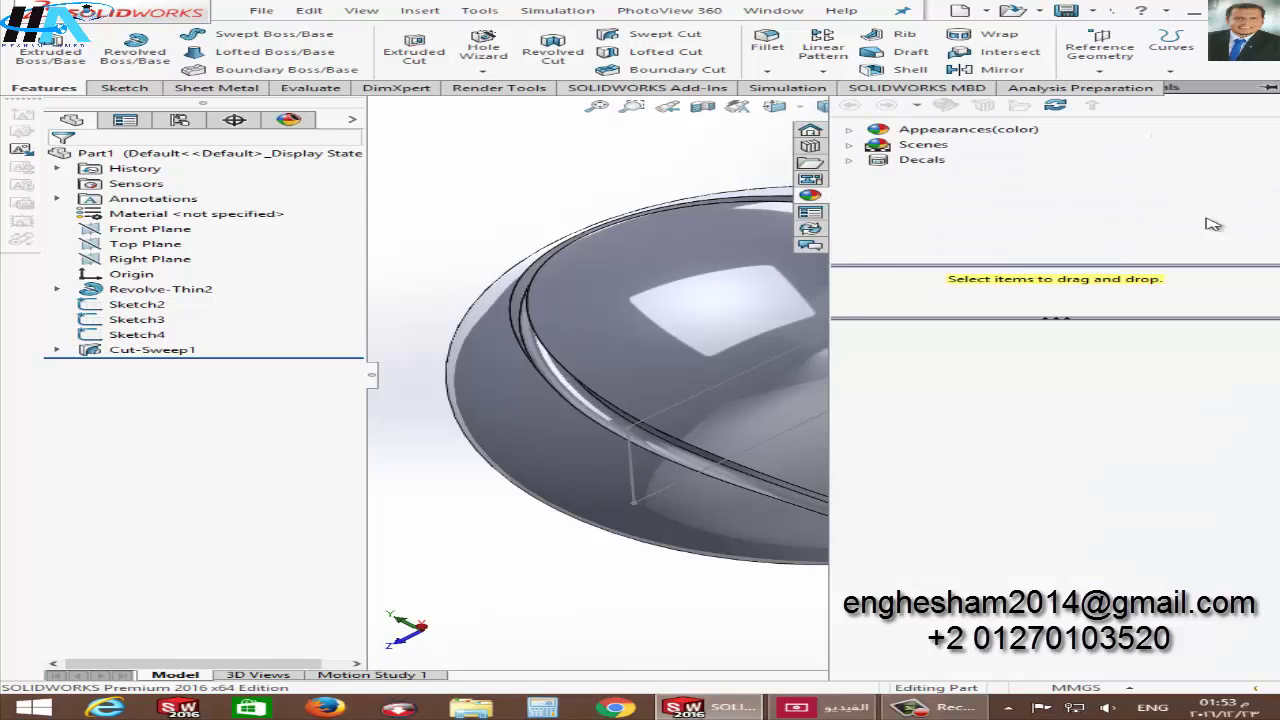
double_click(930, 130)
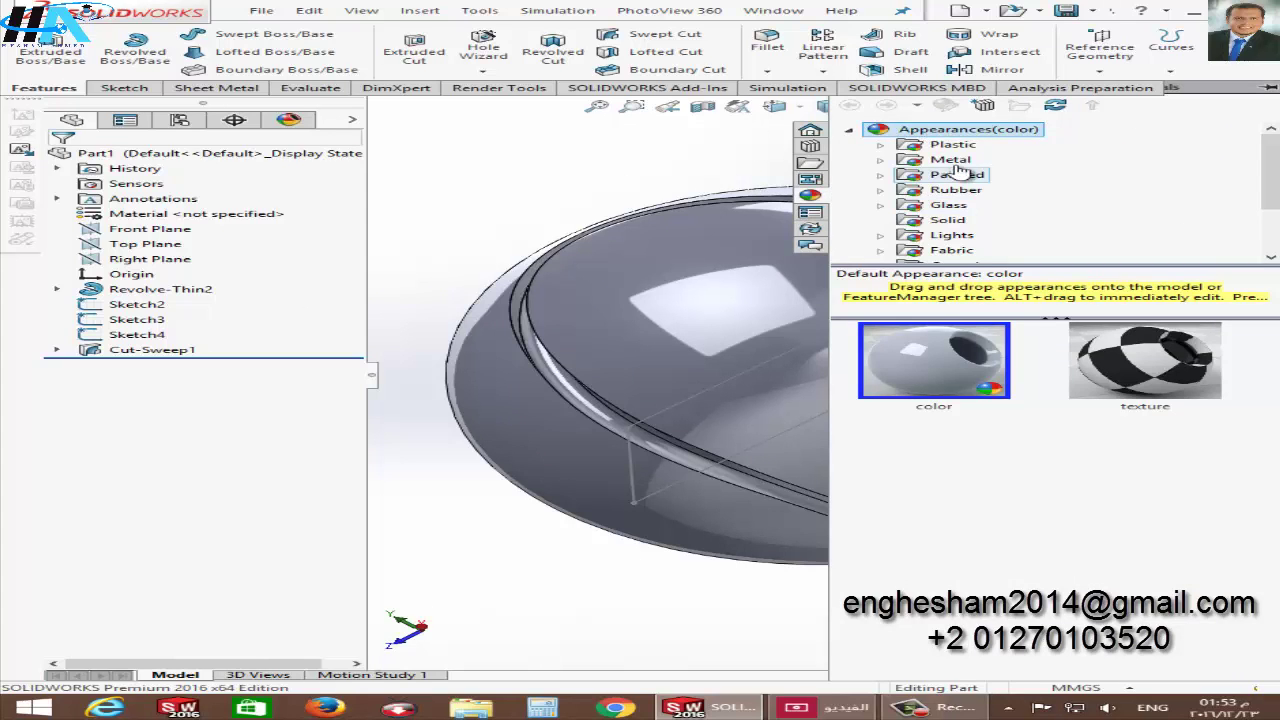
scroll(1060, 222, down, 1)
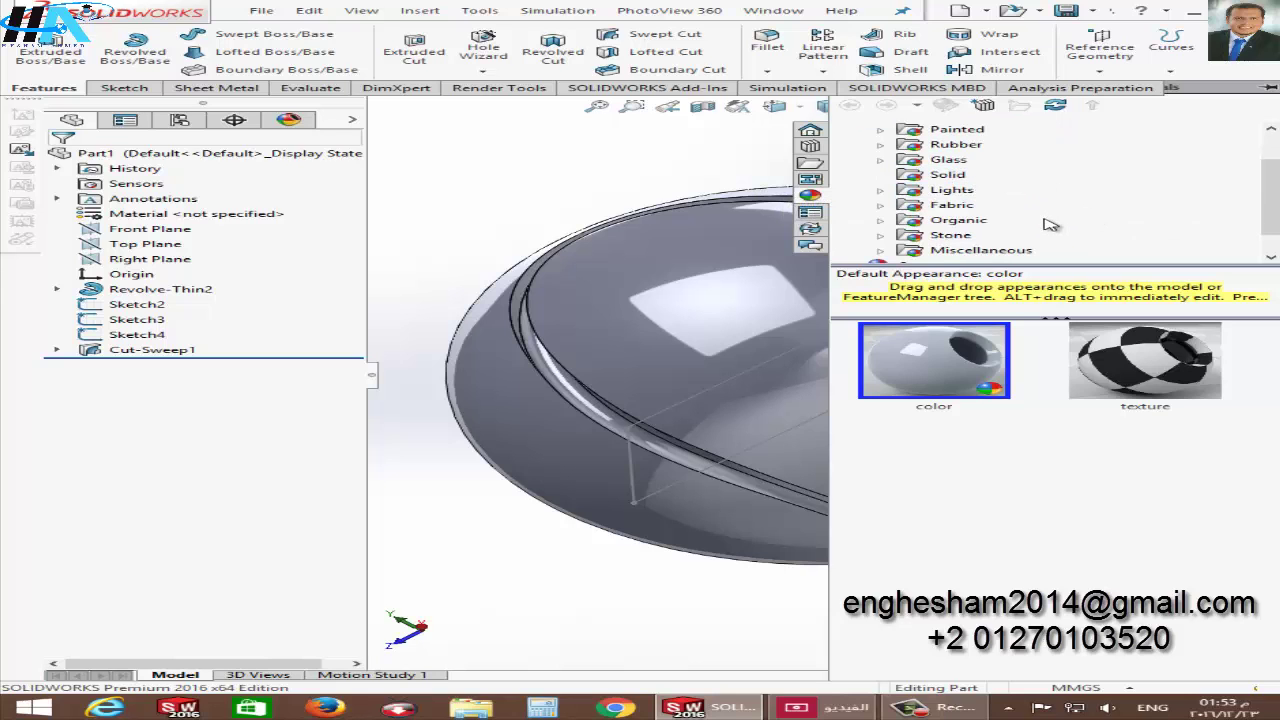
scroll(1050, 224, up, 1)
click(1050, 224)
click(982, 236)
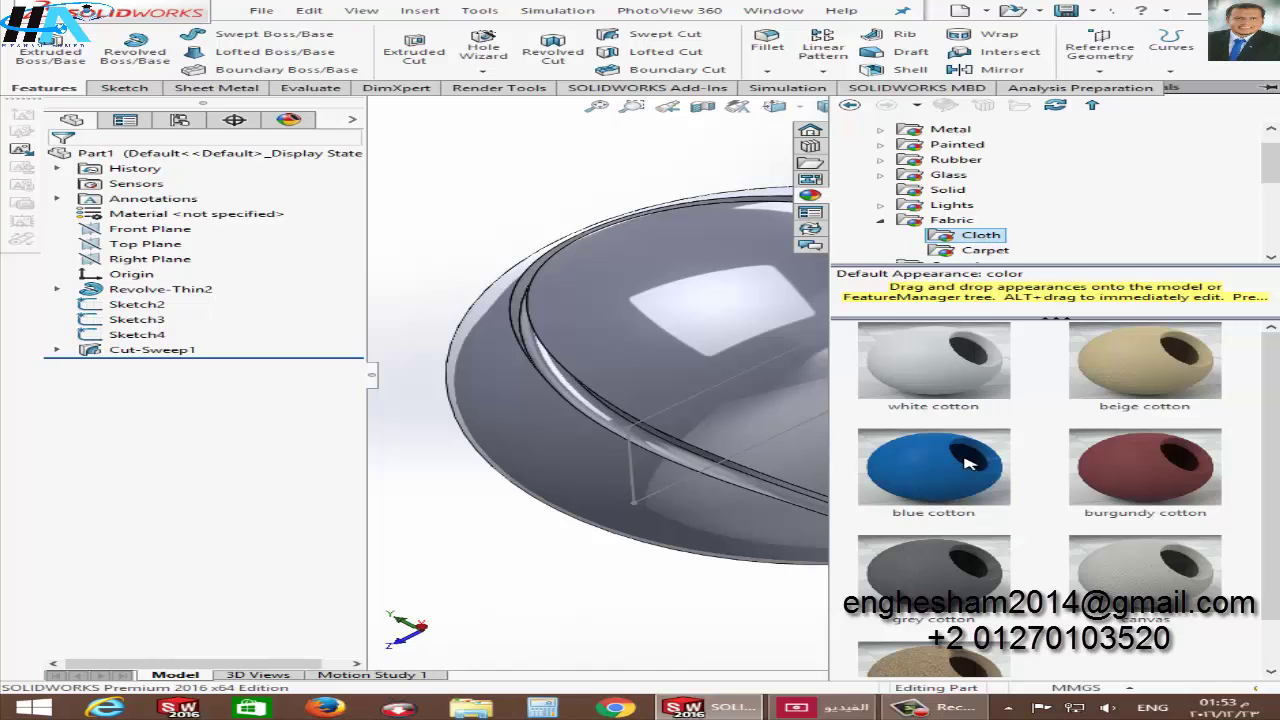
mouse_move(933, 466)
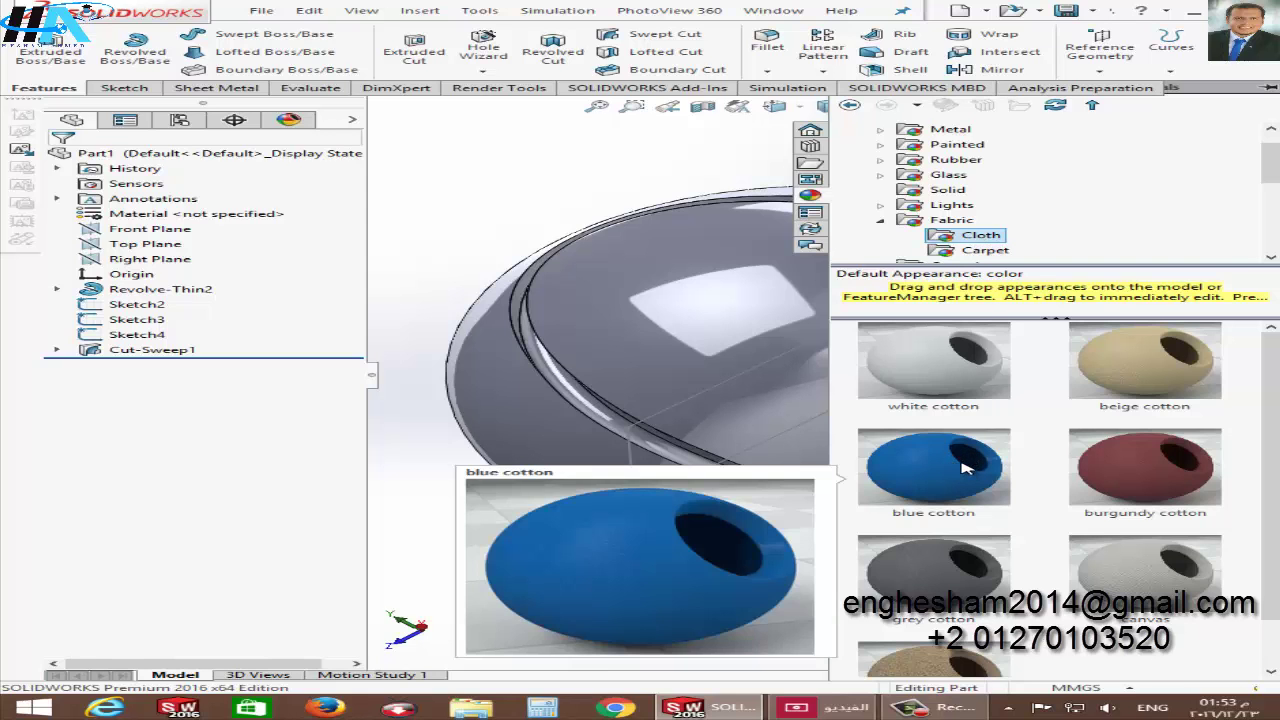
drag(965, 467, 729, 400)
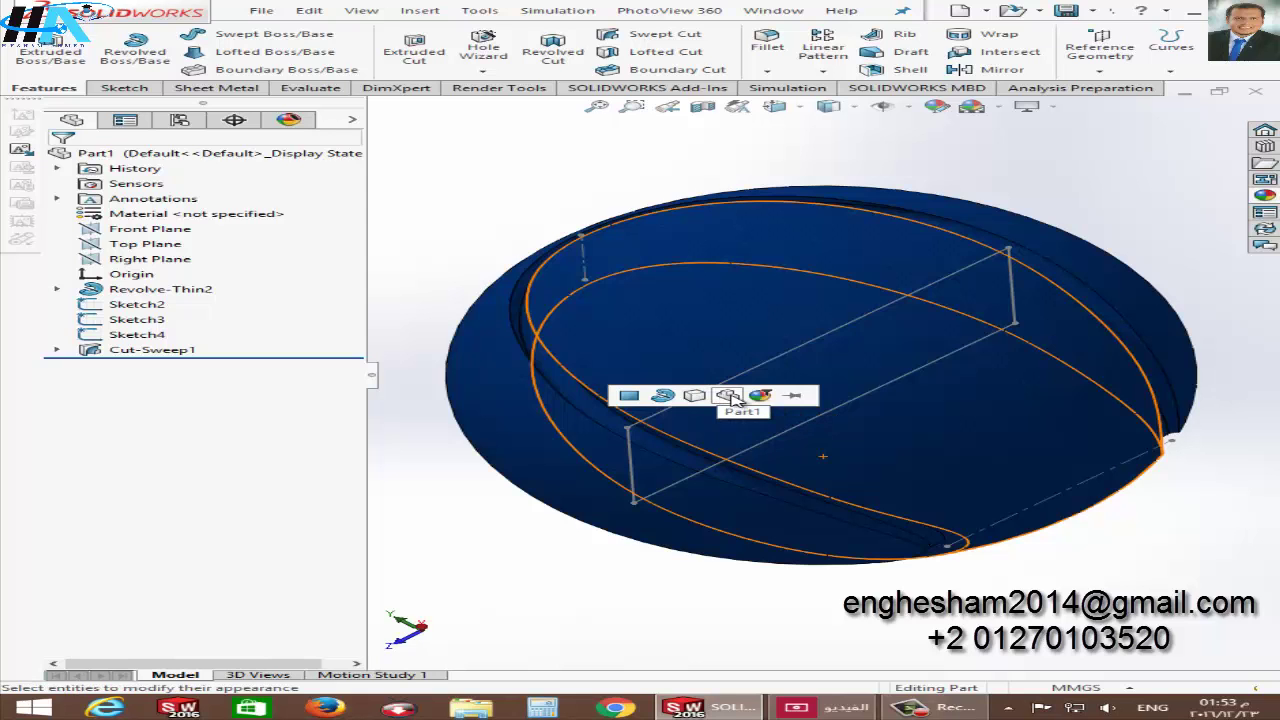
click(729, 395)
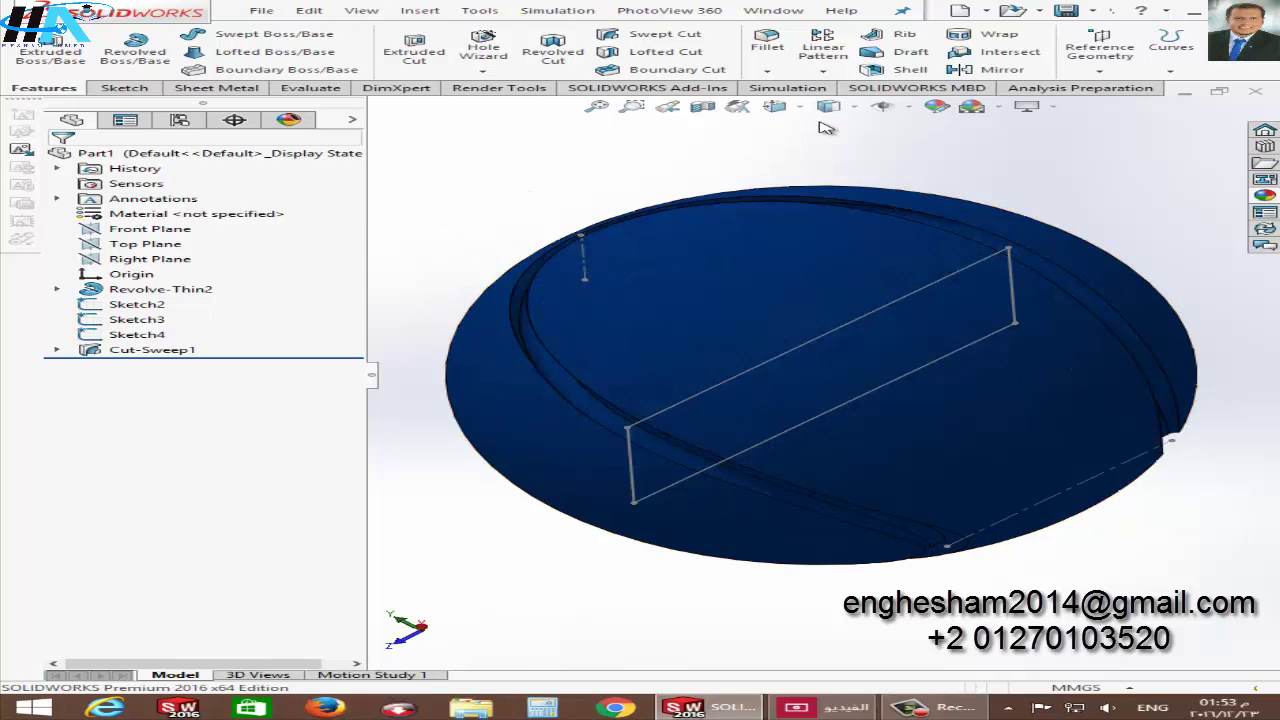
Step: Edit the ball's appearance colour, trying several green palette shades and raising the green and red sliders
click(940, 108)
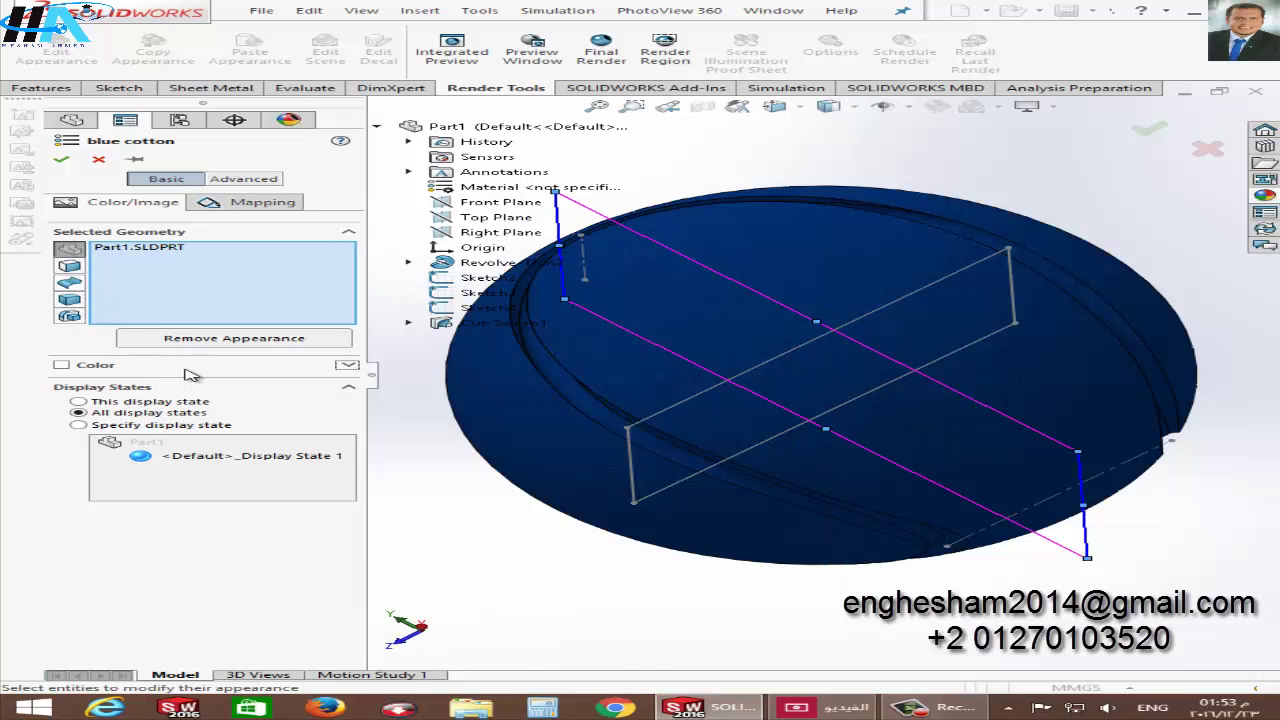
click(62, 366)
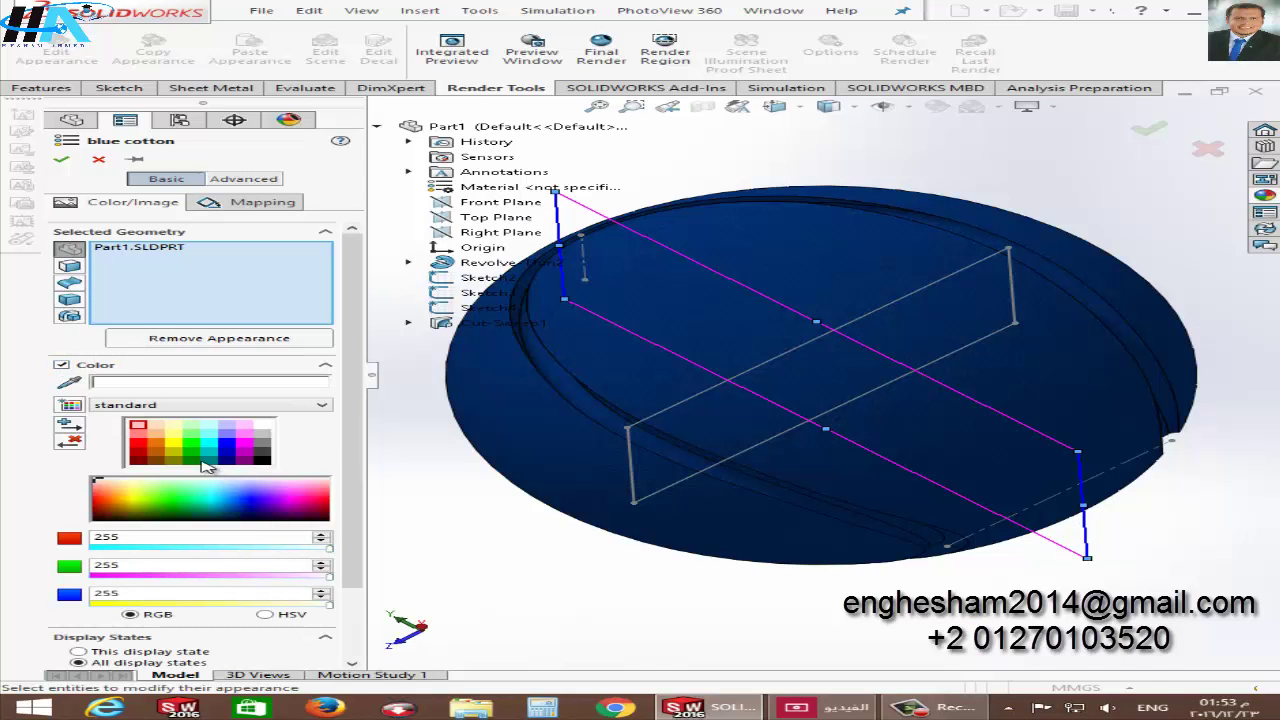
click(192, 446)
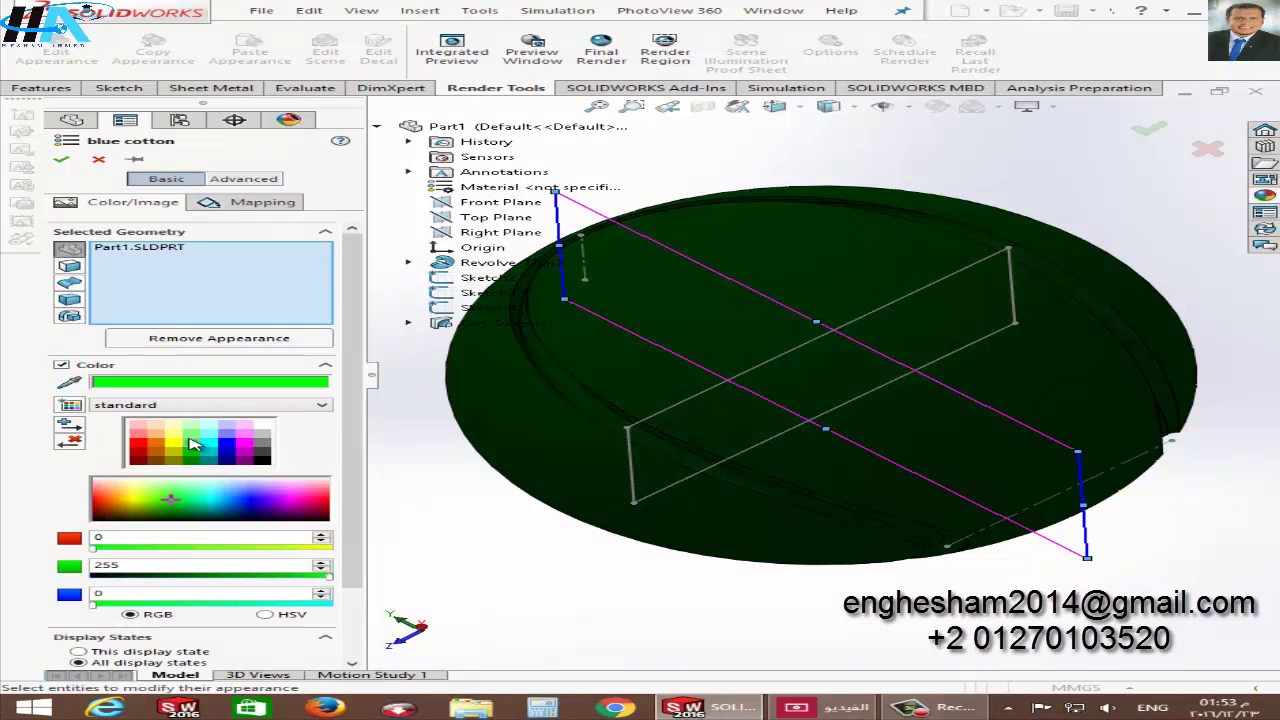
click(190, 437)
click(193, 455)
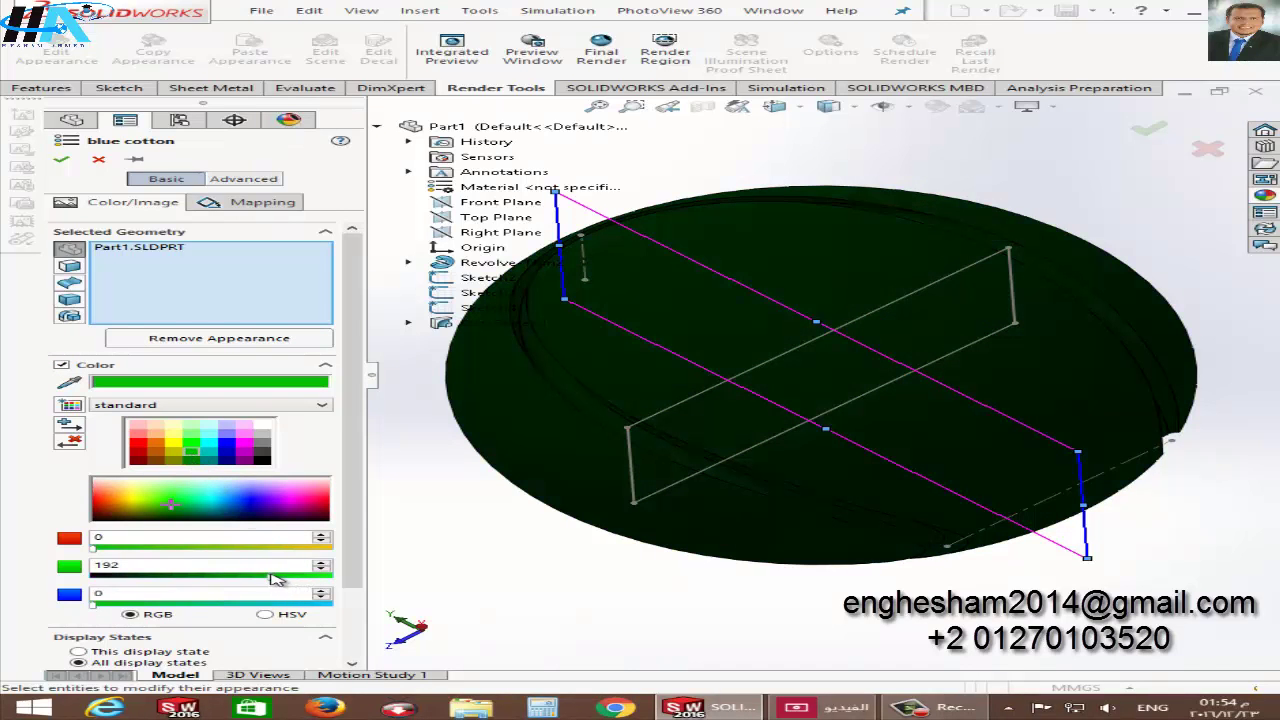
drag(240, 580, 405, 578)
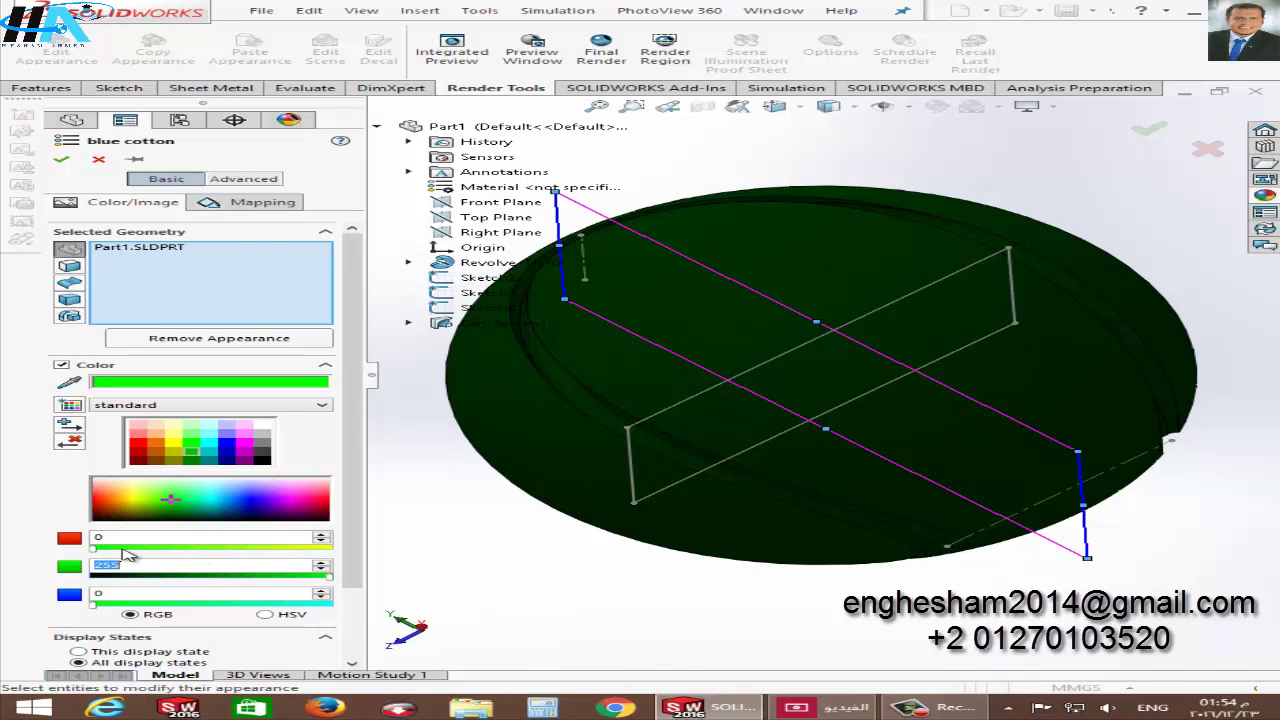
drag(140, 550, 314, 549)
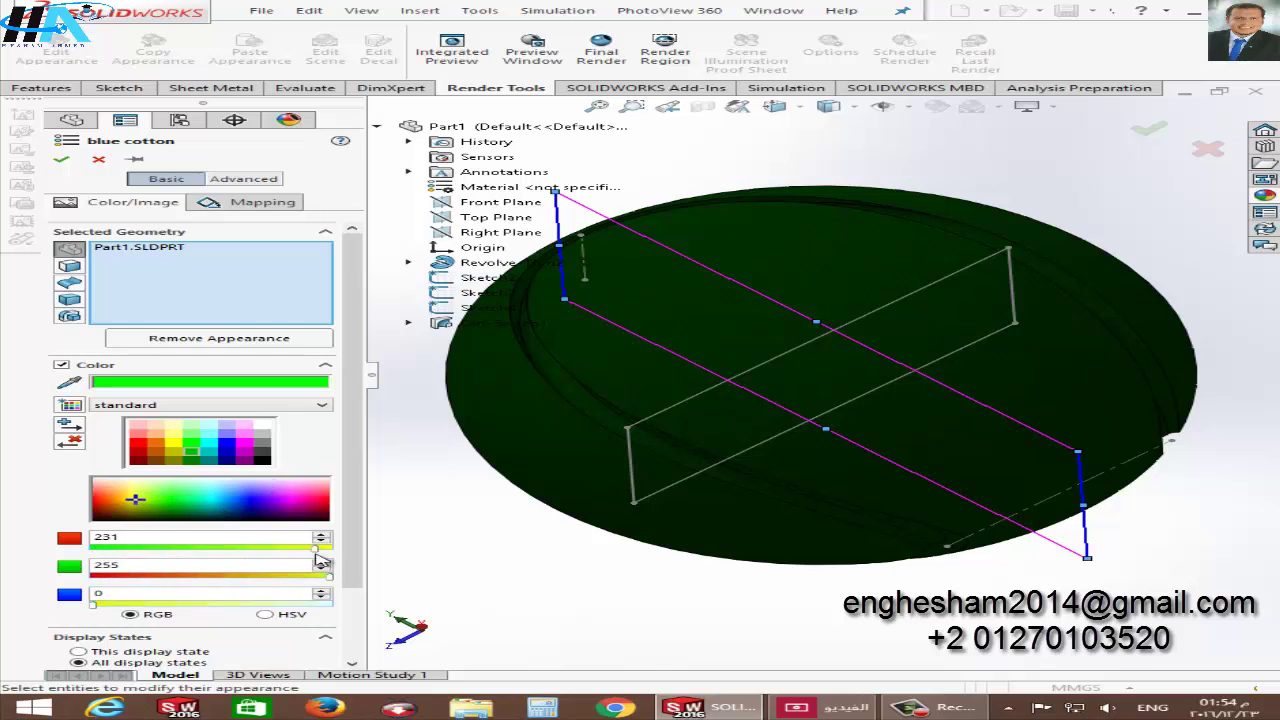
click(194, 438)
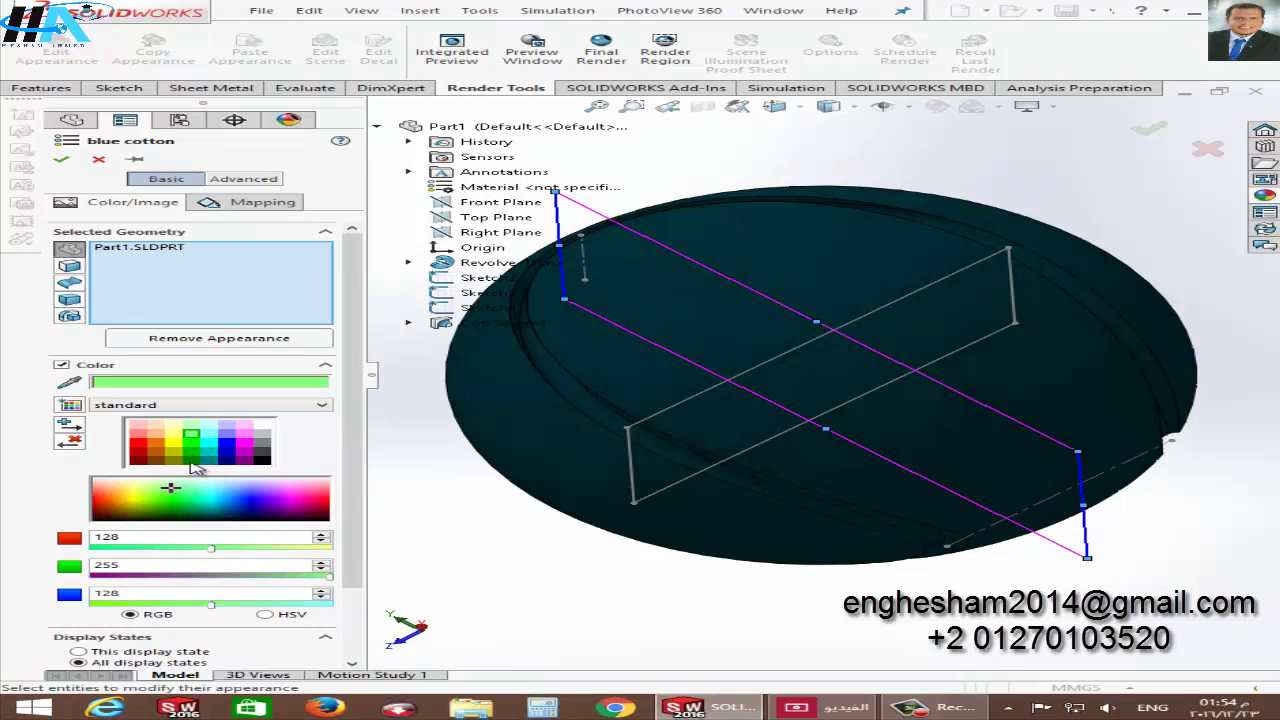
click(192, 460)
click(195, 456)
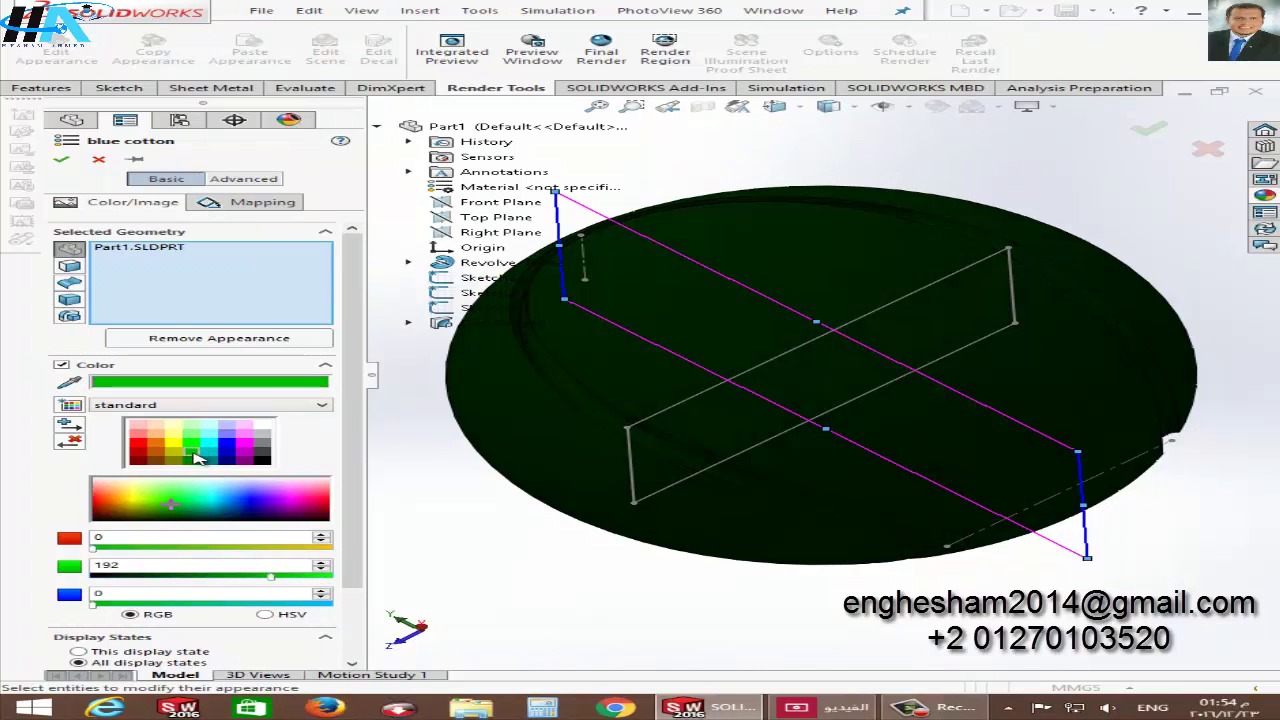
Step: Finalise the colour at green 255 and blue 68 and accept the edited appearance
click(161, 605)
middle_drag(650, 570, 520, 580)
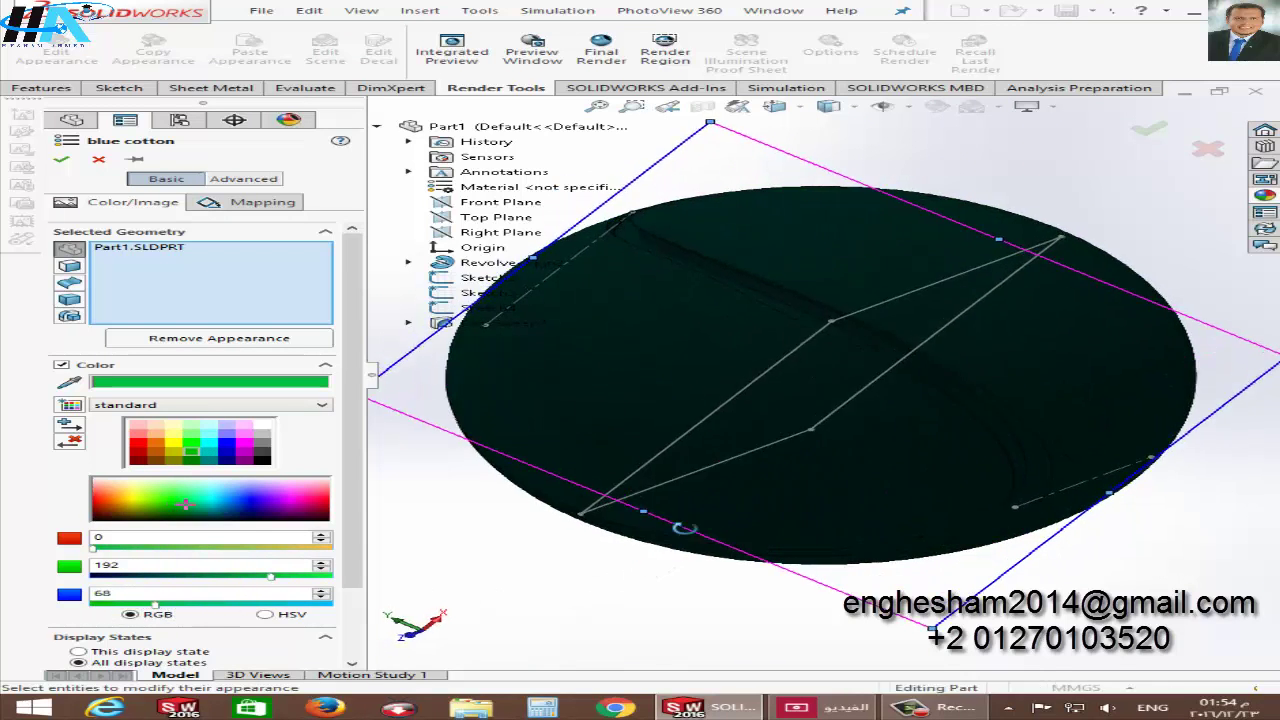
click(318, 589)
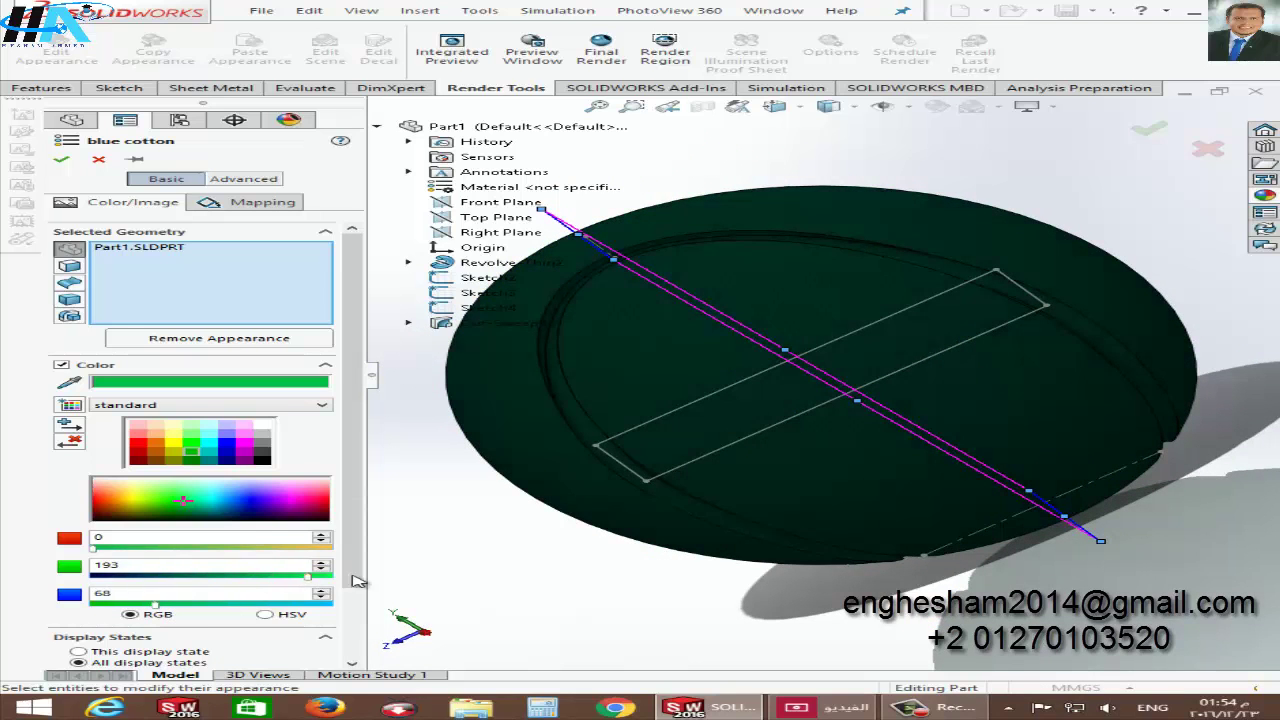
drag(357, 581, 428, 582)
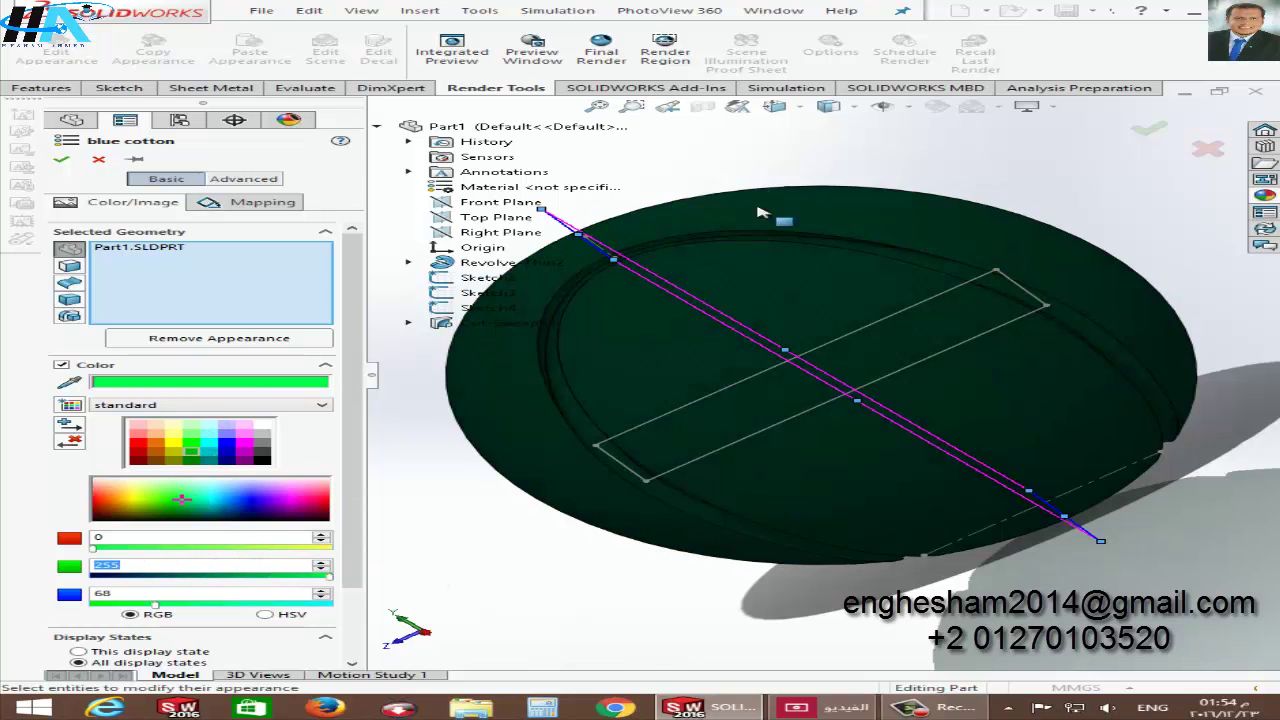
key(ctrl+7)
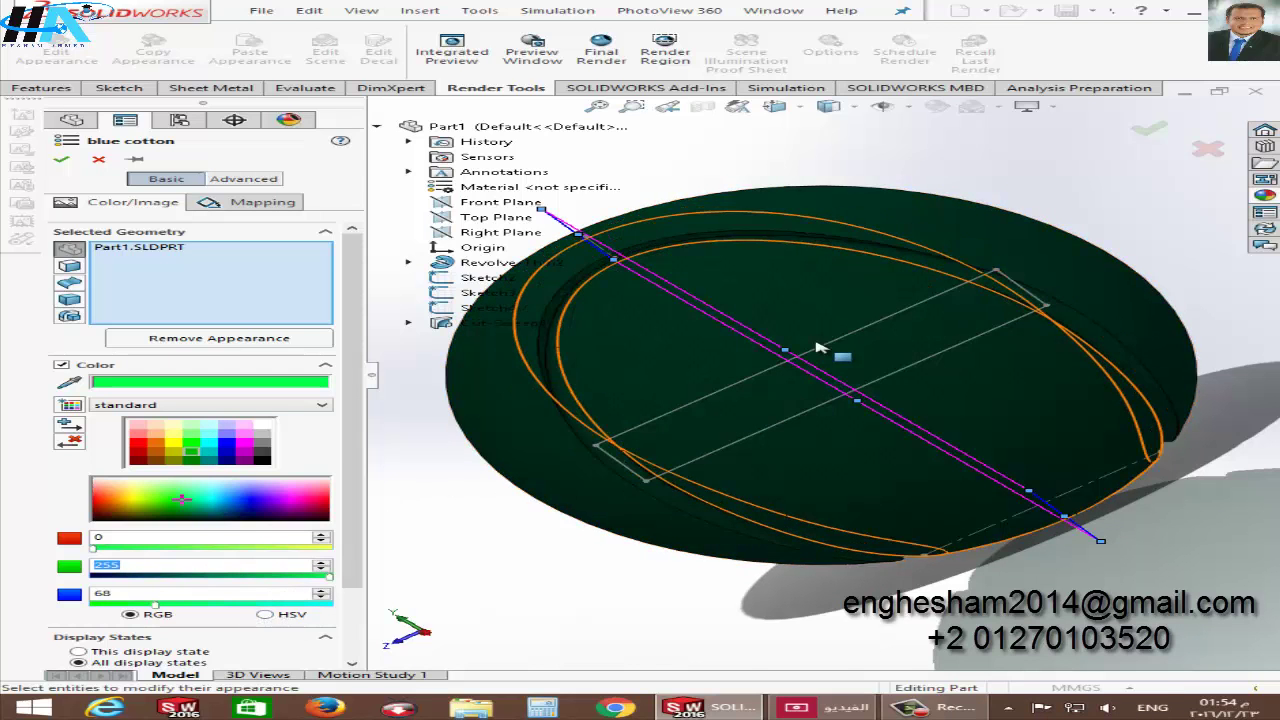
click(61, 160)
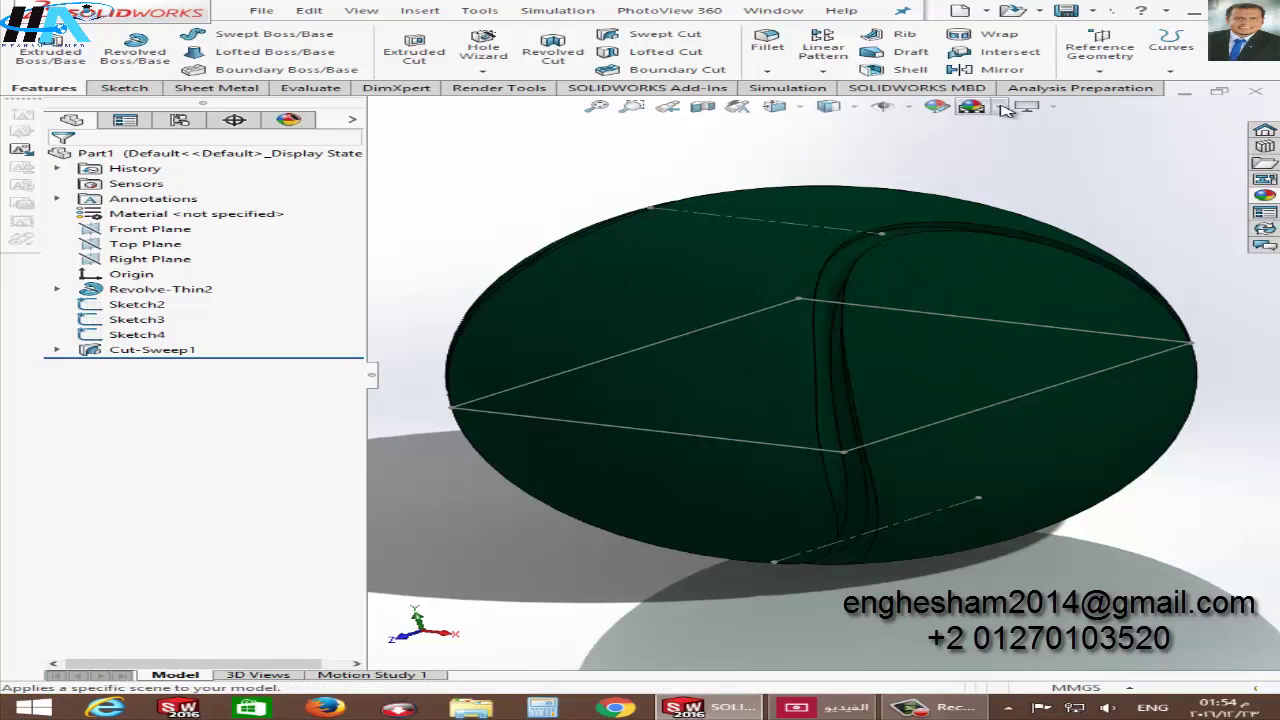
Step: Apply the Plain White scene and close the appearance settings
click(1032, 108)
click(900, 148)
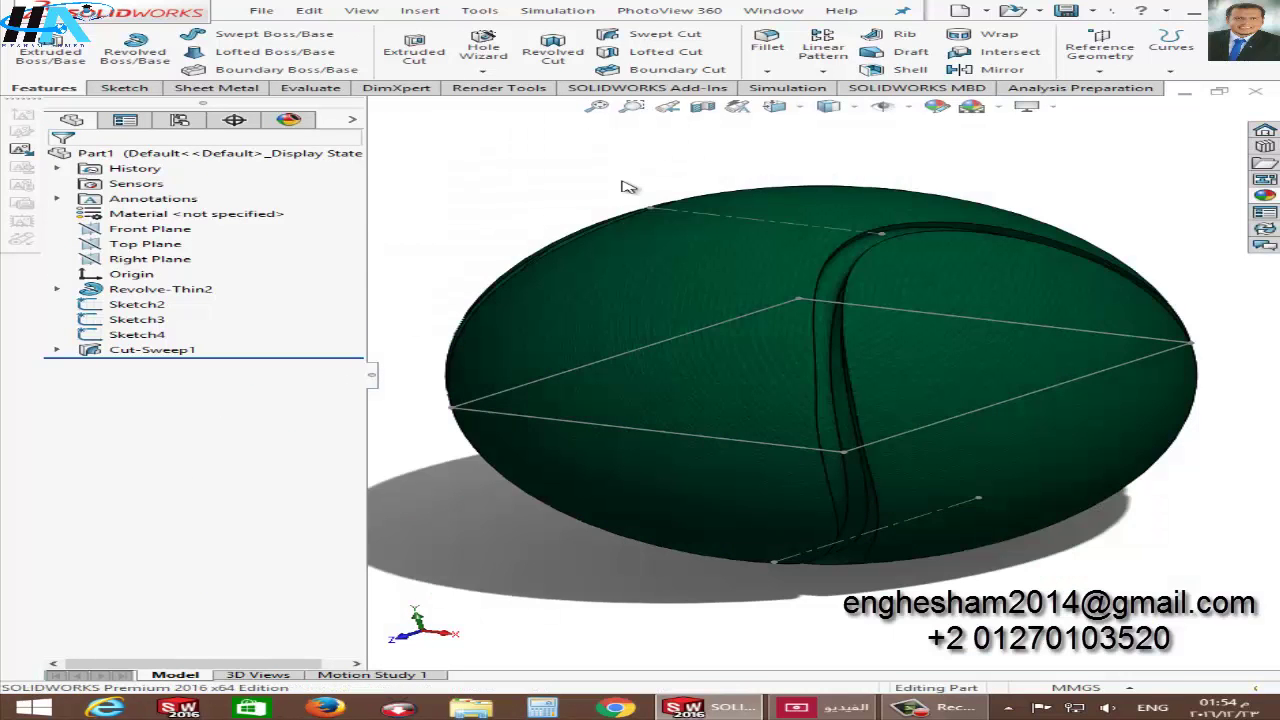
mouse_move(694, 306)
middle_down()
mouse_move(524, 268)
mouse_move(352, 205)
middle_up()
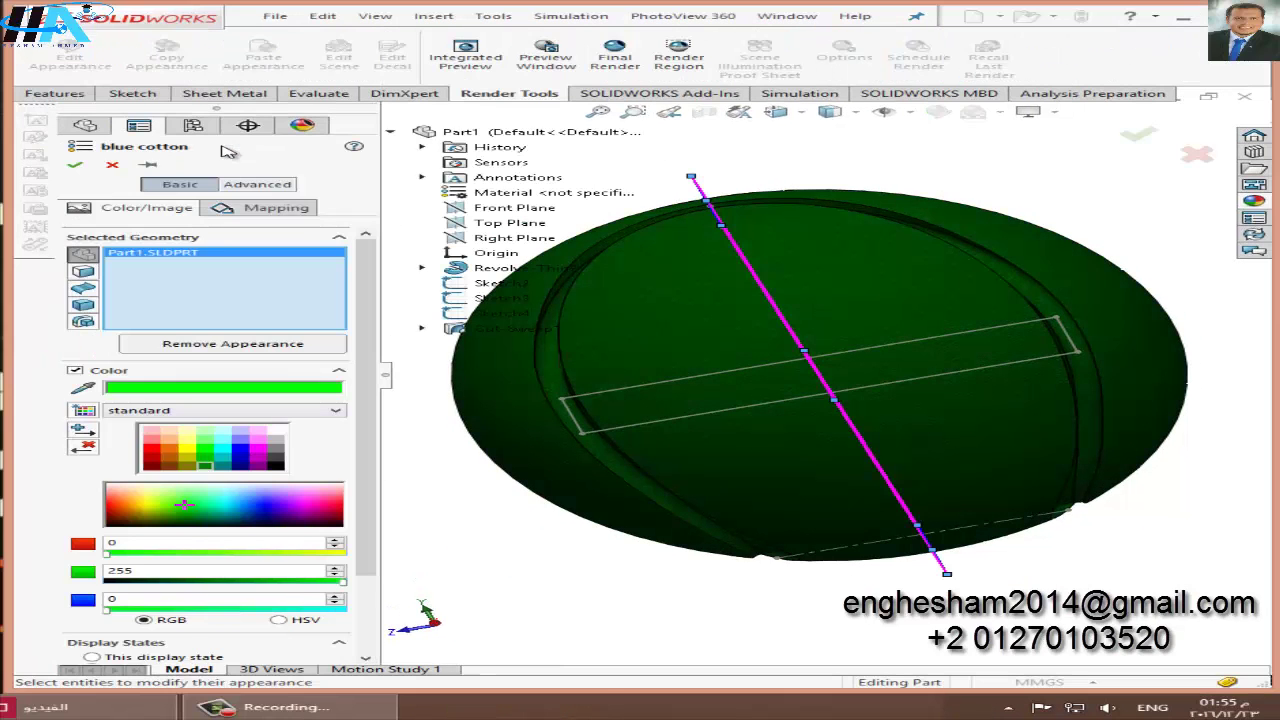
click(75, 164)
Step: Hide the guide rectangle sketch and its vertical and horizontal lines, leaving only the grooved ball
middle_drag(760, 366, 365, 352)
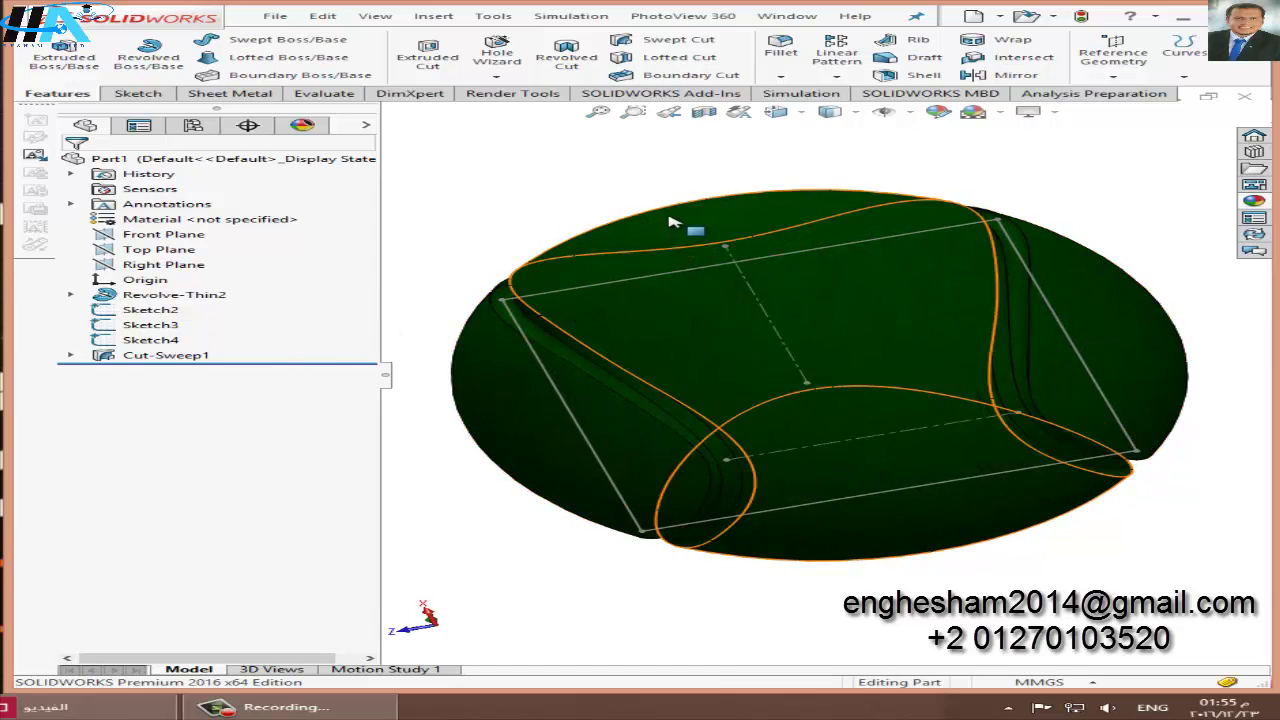
click(636, 280)
click(737, 242)
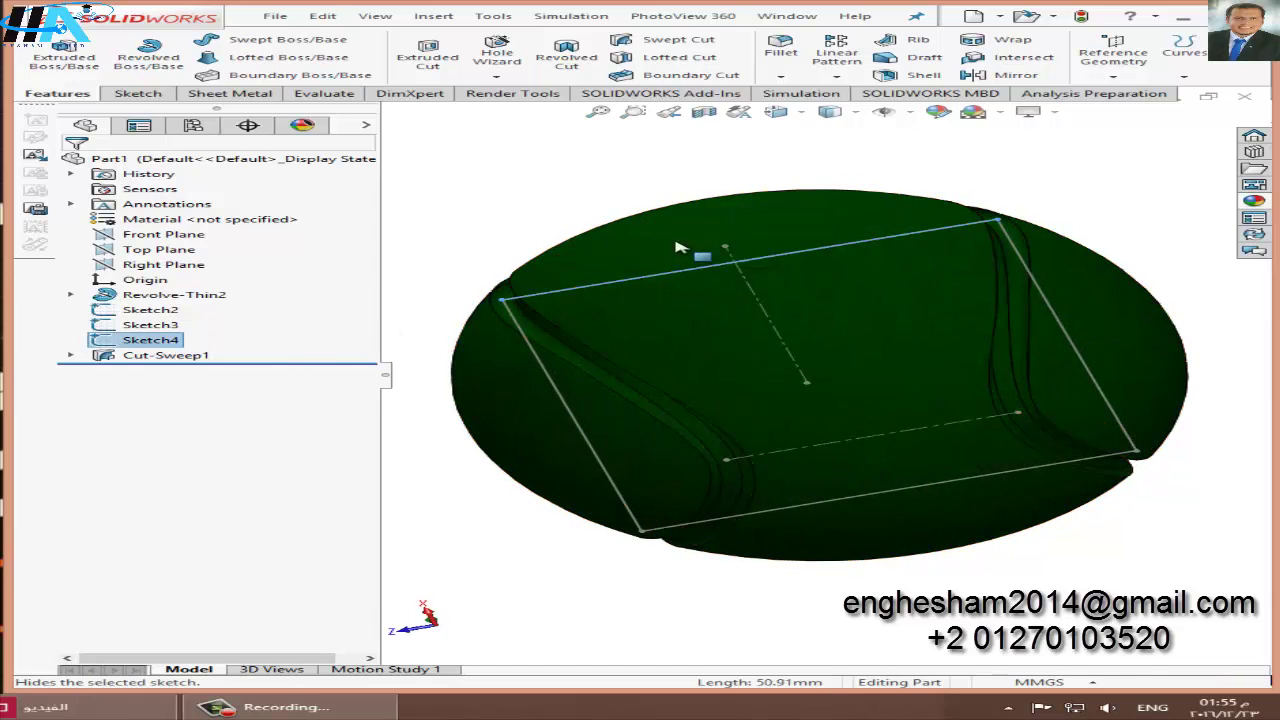
mouse_move(680, 408)
middle_down()
mouse_move(683, 387)
mouse_move(786, 357)
middle_up()
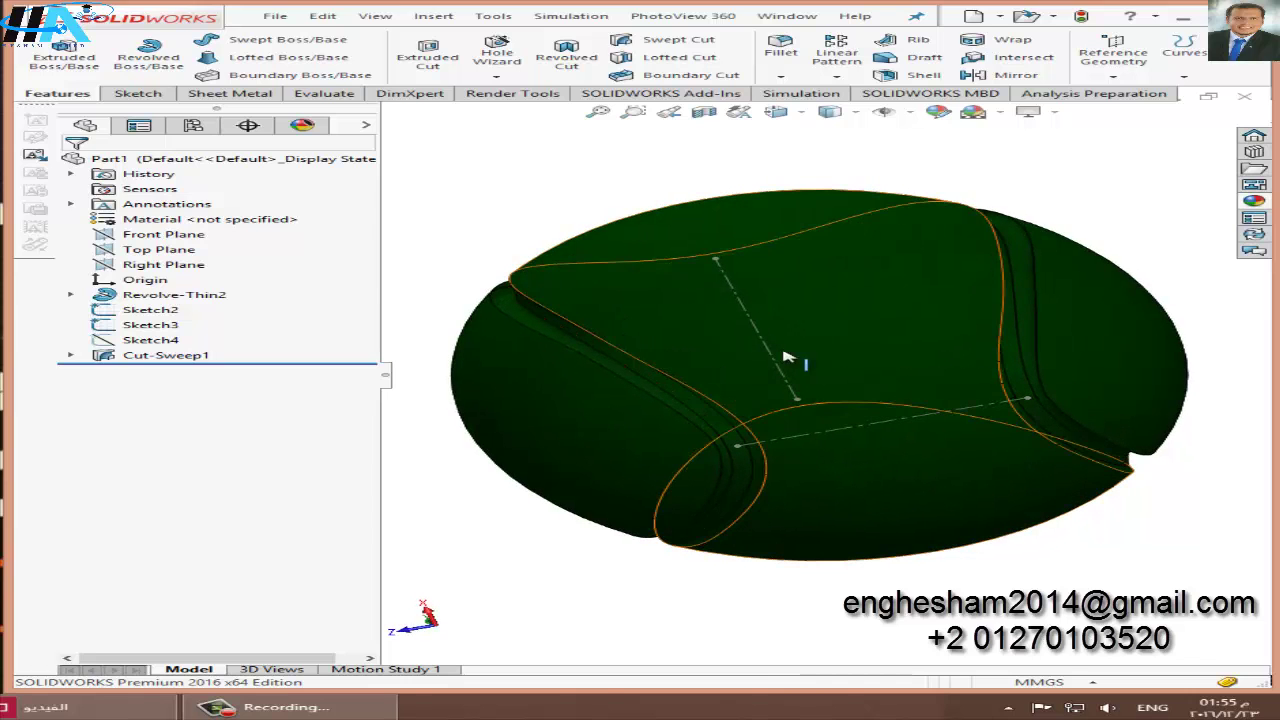
click(757, 316)
click(866, 275)
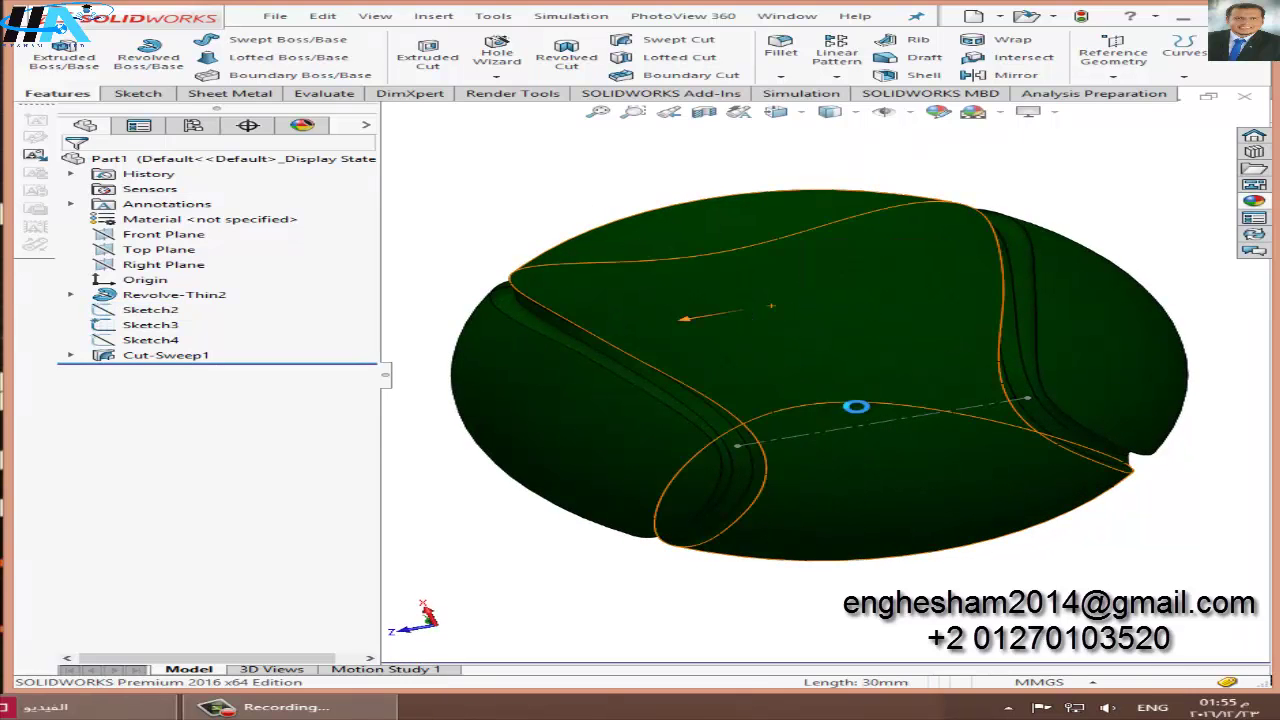
click(893, 428)
click(1008, 386)
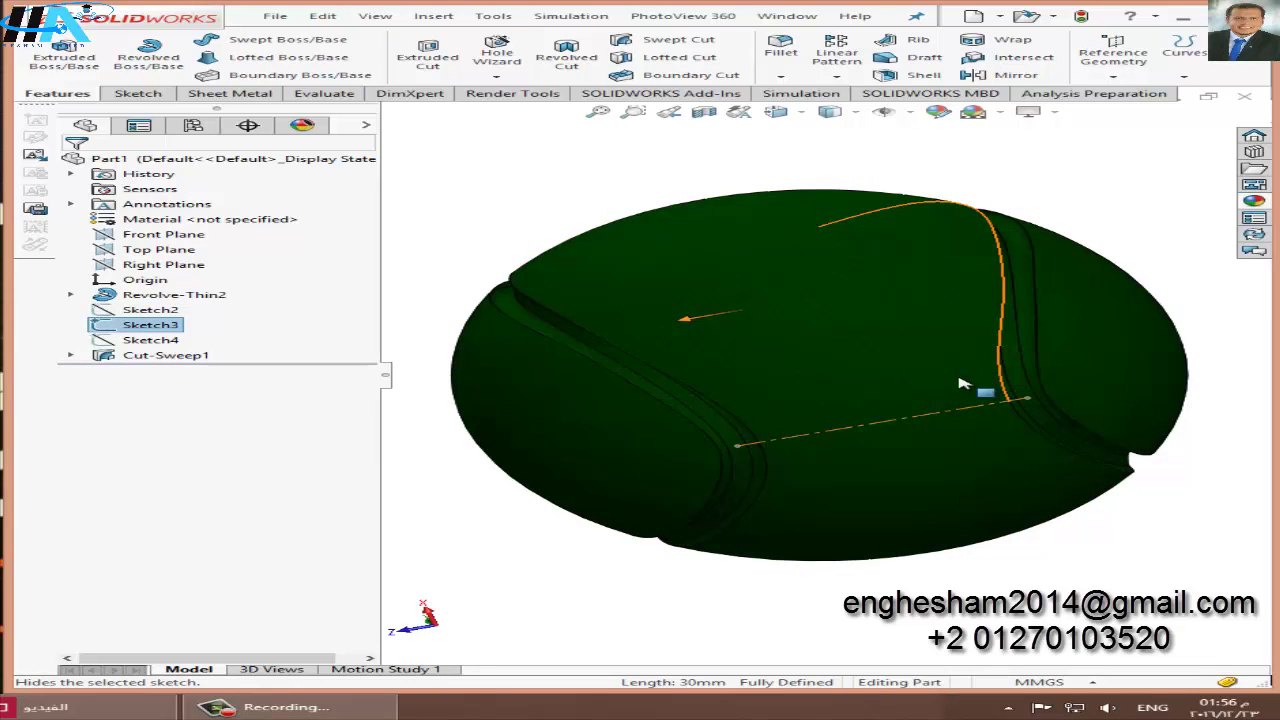
mouse_move(686, 408)
middle_down()
mouse_move(660, 400)
mouse_move(647, 318)
mouse_move(571, 449)
middle_up()
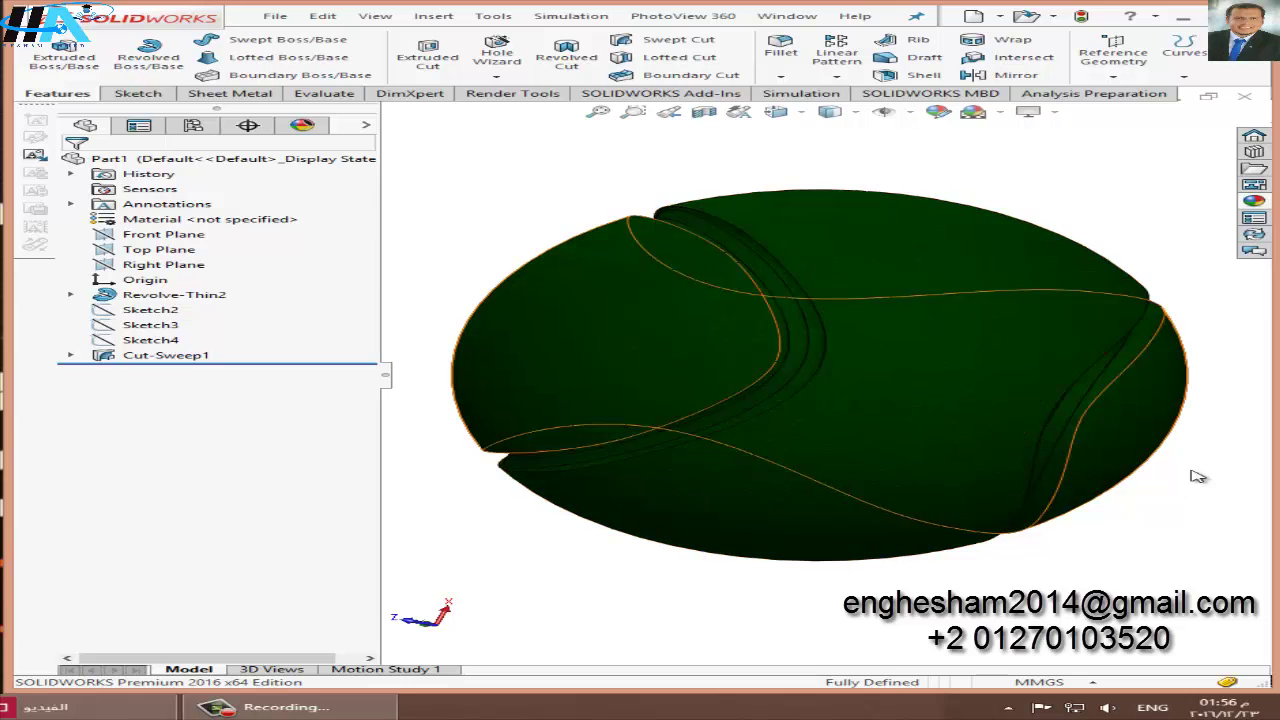
click(938, 112)
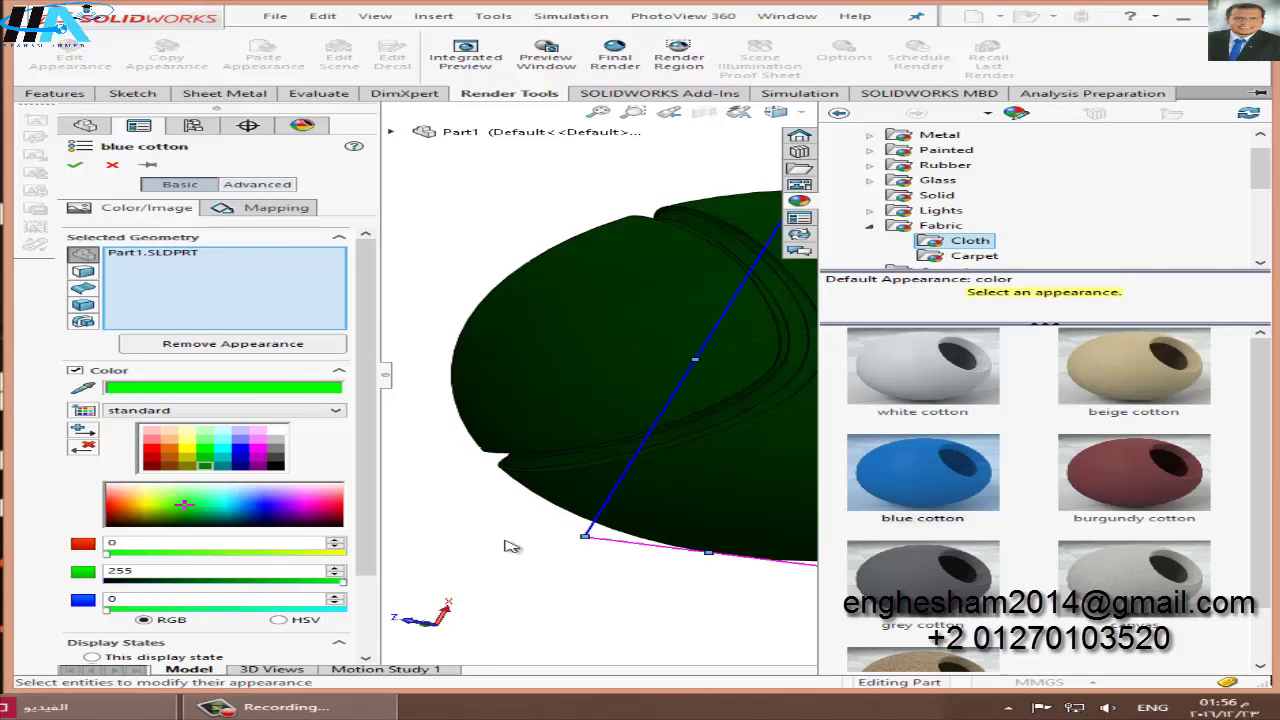
mouse_move(922, 472)
mouse_down()
mouse_move(885, 389)
mouse_move(652, 441)
mouse_up()
click(1258, 202)
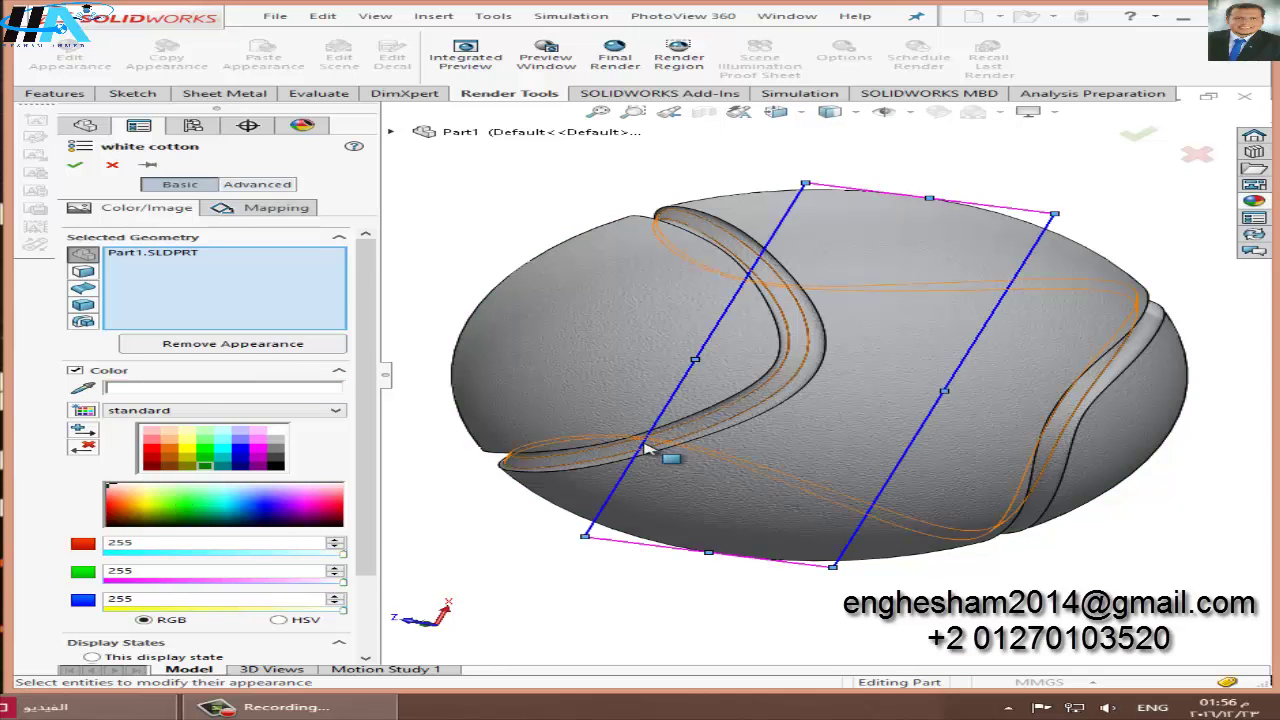
click(112, 165)
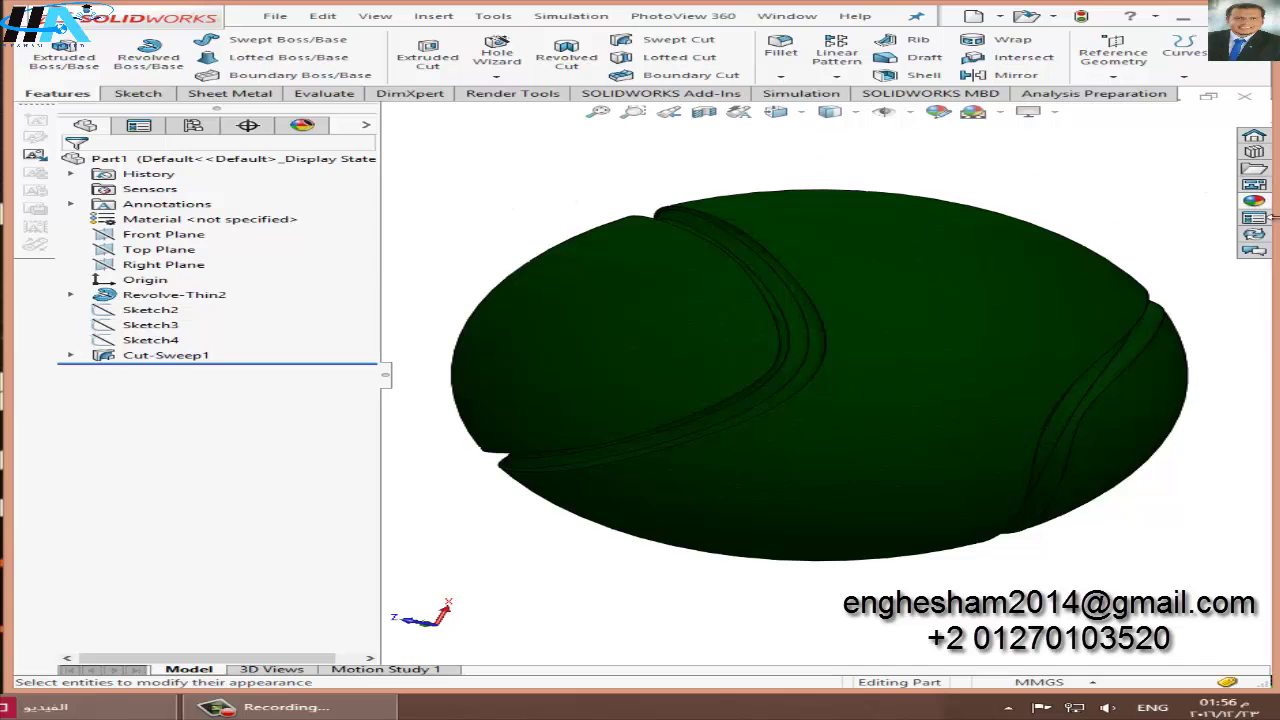
Step: Apply white cotton to the Cut-Sweep1 groove only and orbit to check the white seam
click(1254, 201)
drag(950, 385, 652, 445)
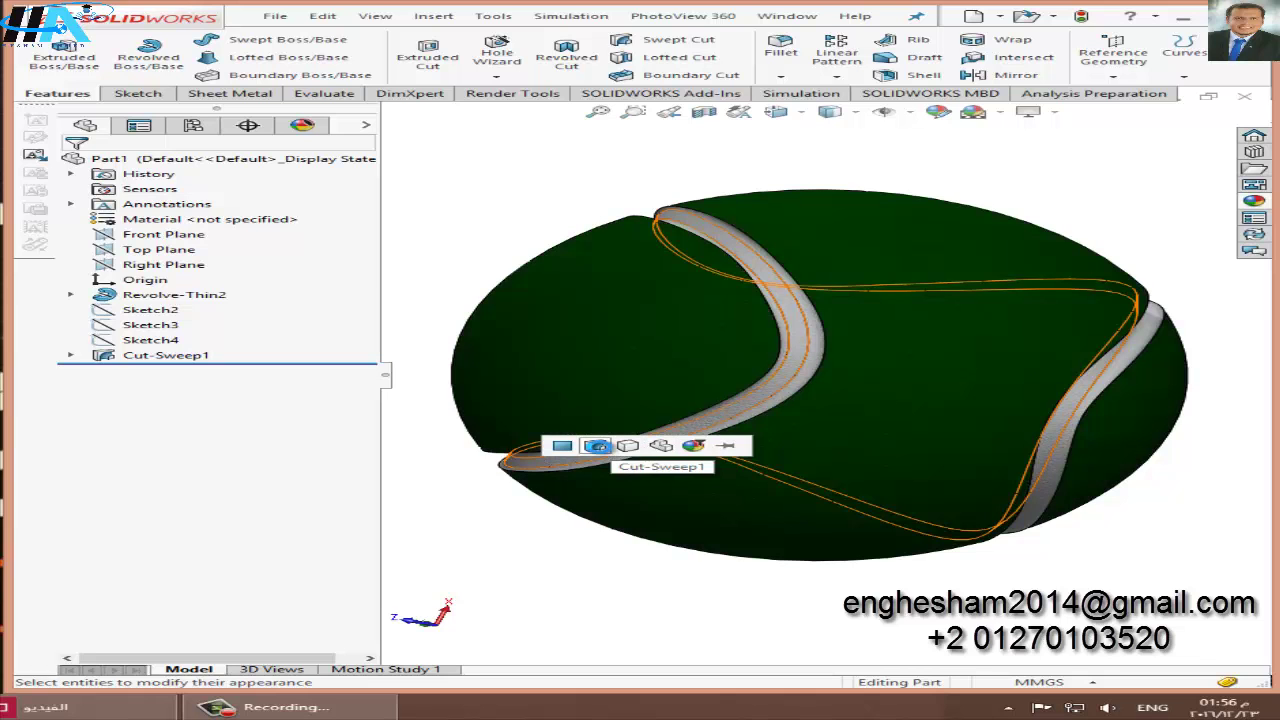
click(595, 446)
mouse_move(493, 235)
middle_down()
mouse_move(651, 391)
mouse_move(503, 534)
mouse_move(711, 437)
mouse_move(678, 400)
mouse_move(694, 451)
mouse_move(734, 457)
middle_up()
scroll(822, 277, down, 3)
scroll(760, 288, up, 2)
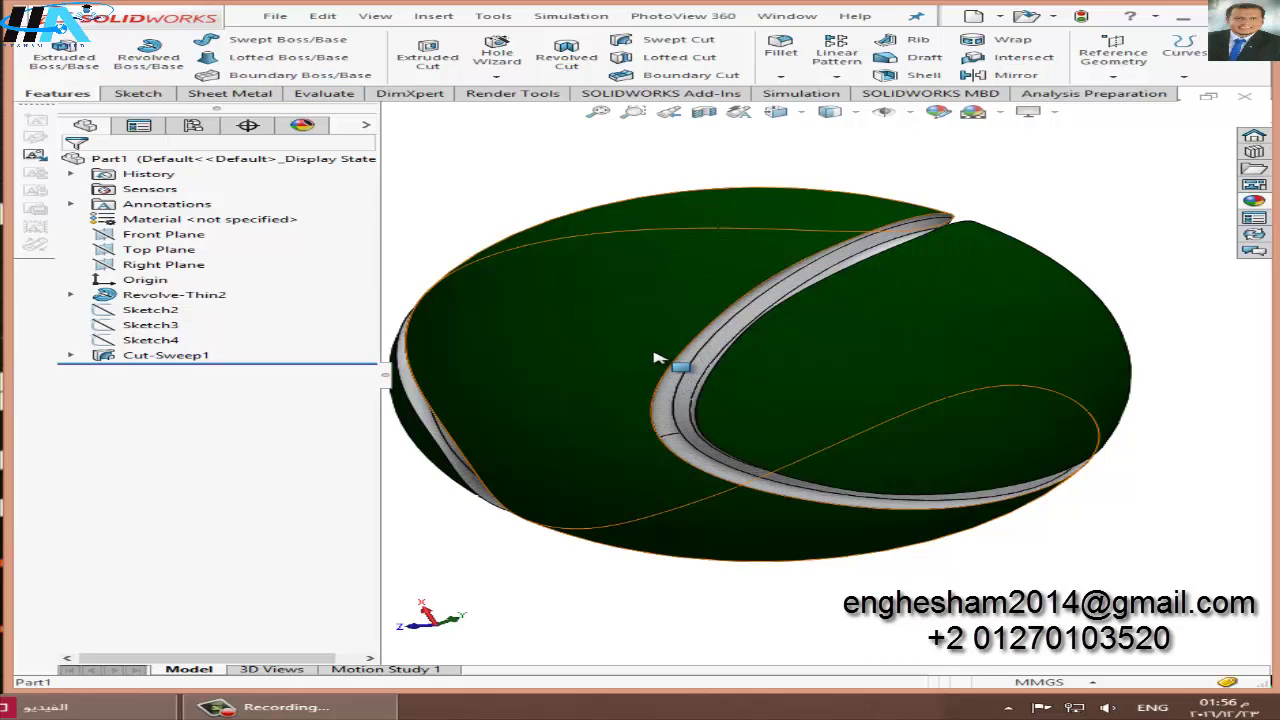
middle_drag(655, 357, 658, 380)
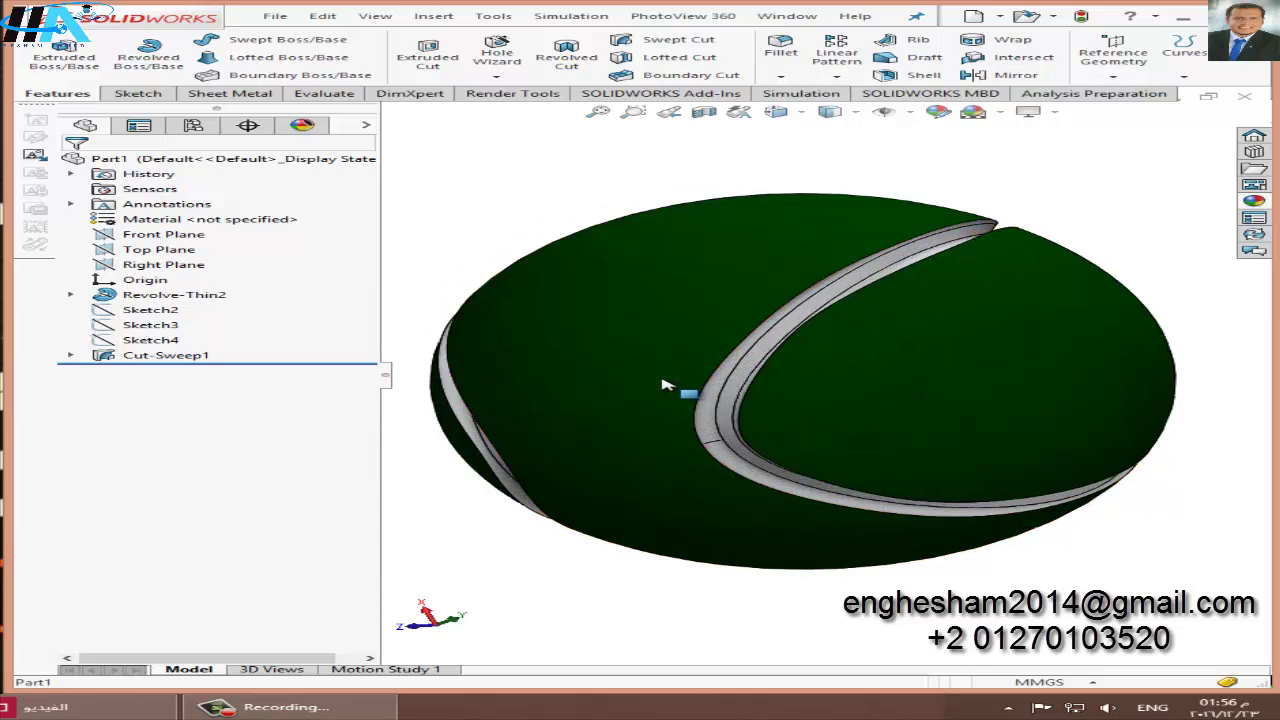